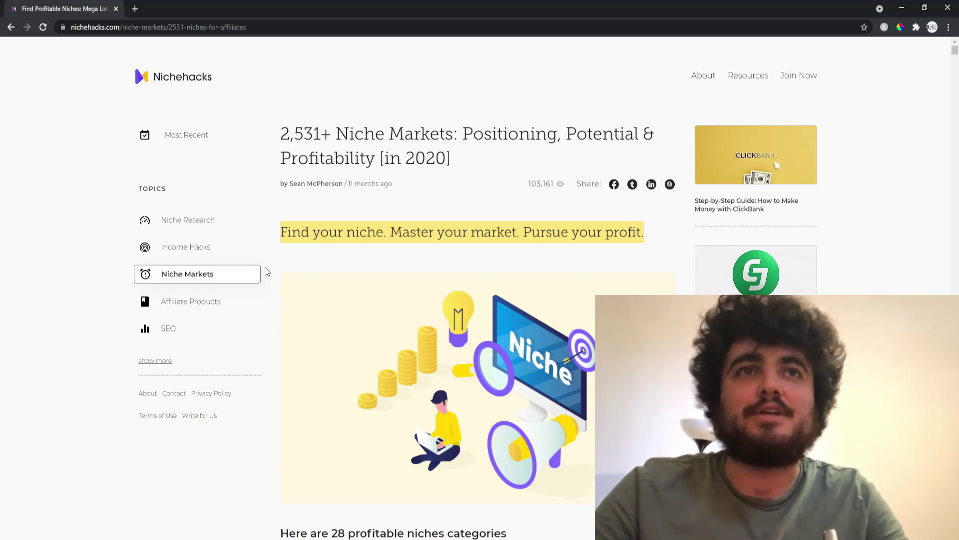
# Scroll through the Nichehacks niche categories past the Acne and Alcohol lists to the Art list
pyautogui.scroll(-6, 369, 329)
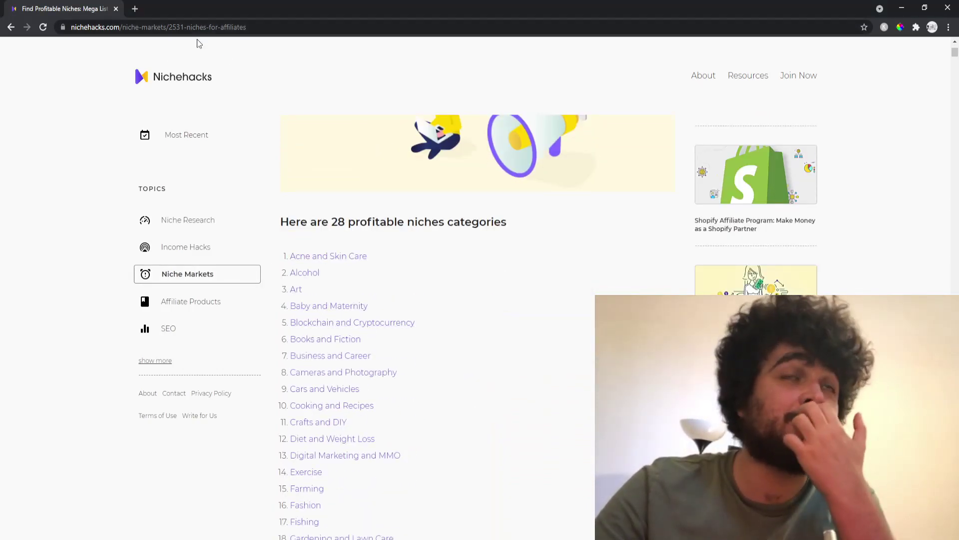
pyautogui.scroll(-13, 326, 262)
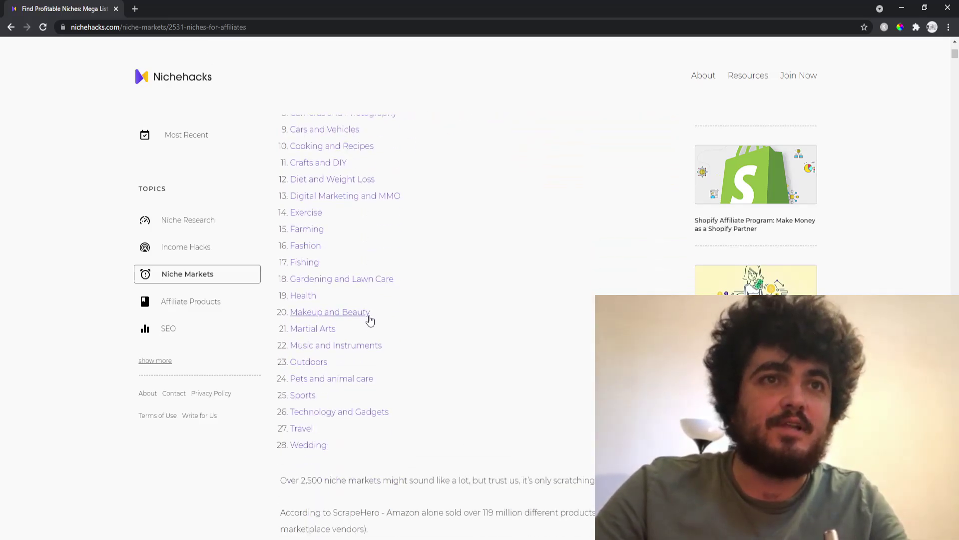
pyautogui.scroll(-12, 367, 341)
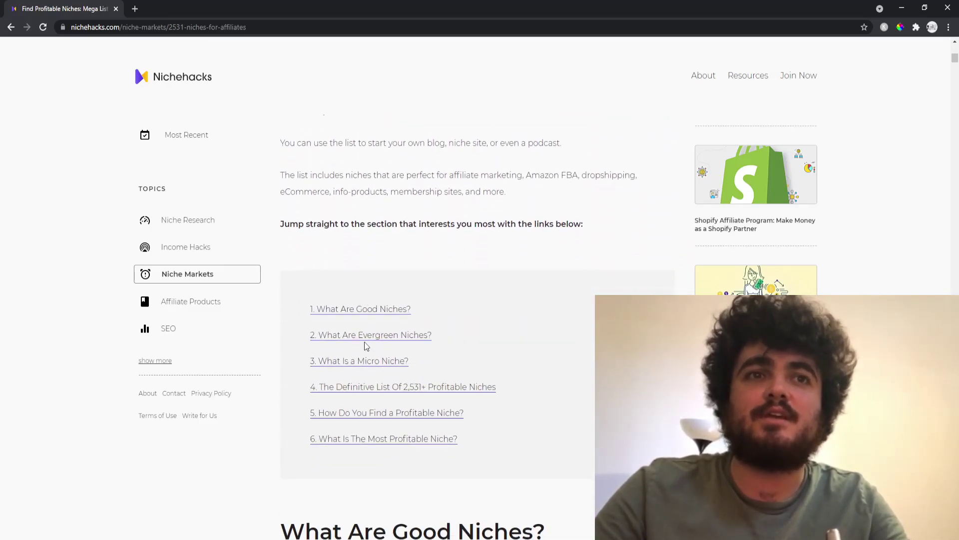
pyautogui.scroll(-15, 363, 355)
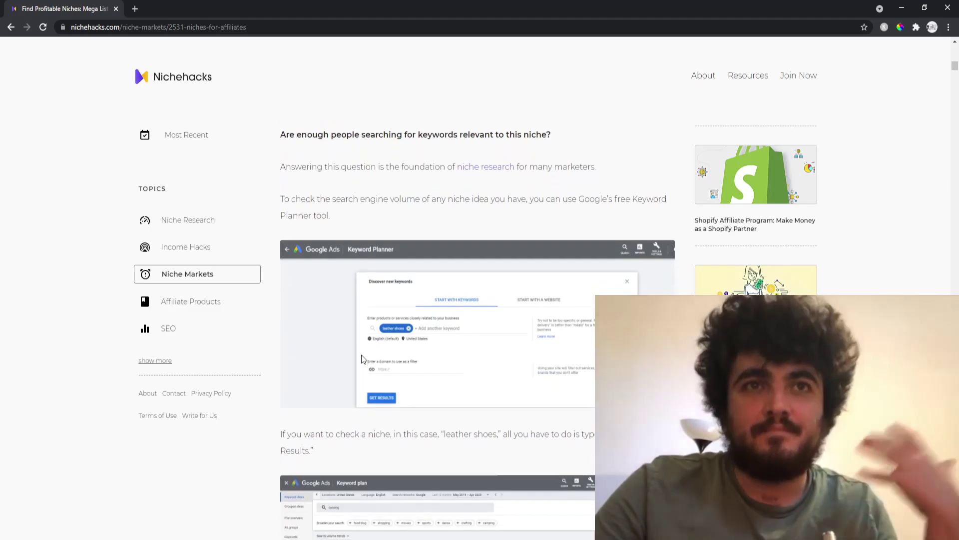
pyautogui.scroll(-15, 364, 359)
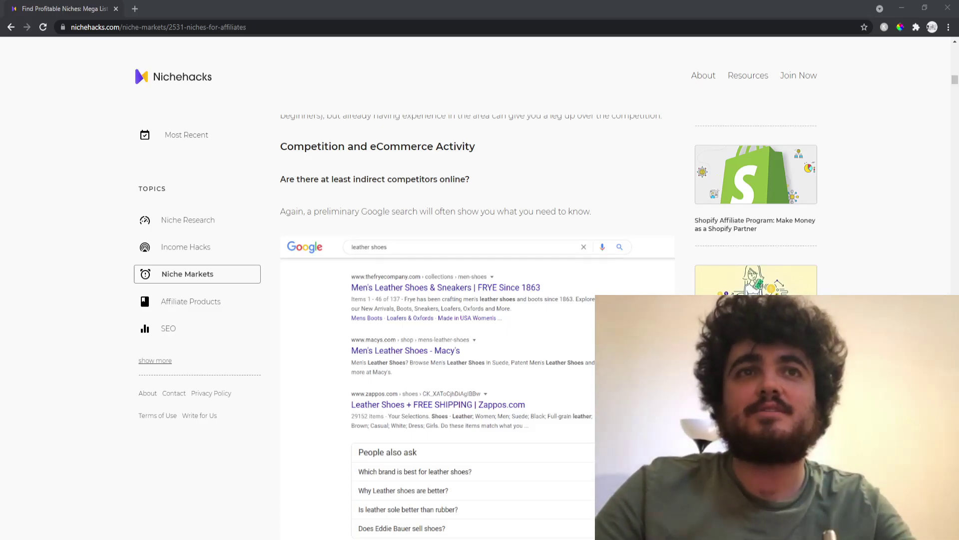
pyautogui.click(360, 348)
pyautogui.scroll(4, 360, 348)
pyautogui.scroll(-20, 359, 349)
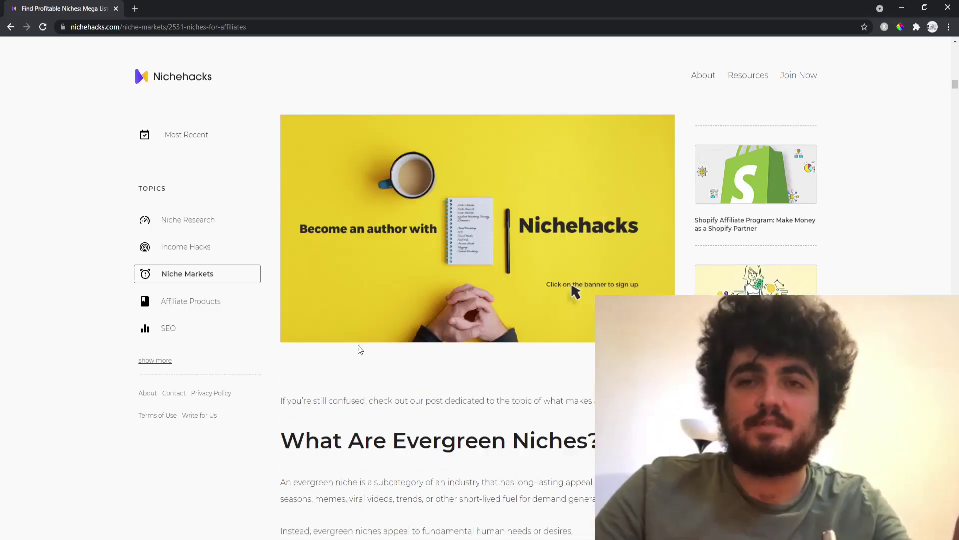
pyautogui.scroll(-18, 357, 349)
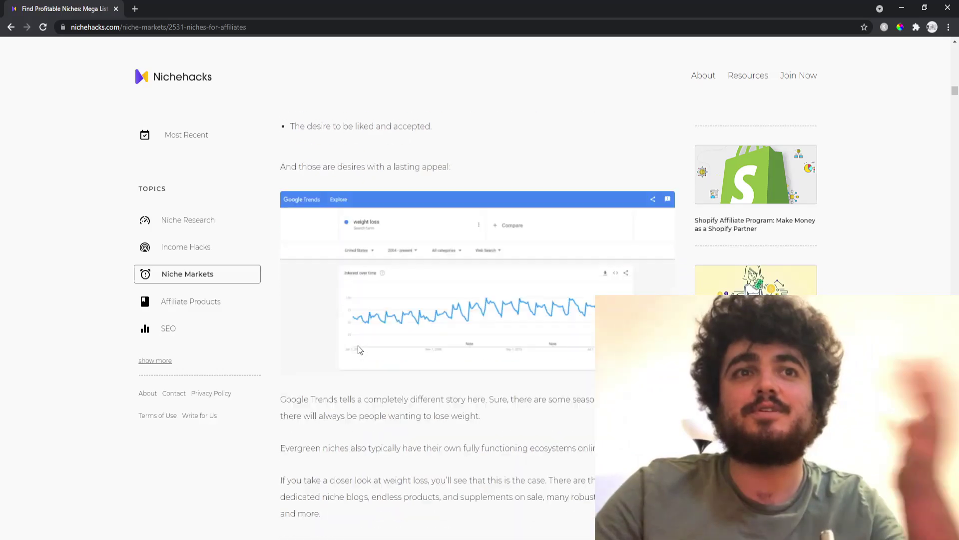
pyautogui.scroll(-20, 358, 349)
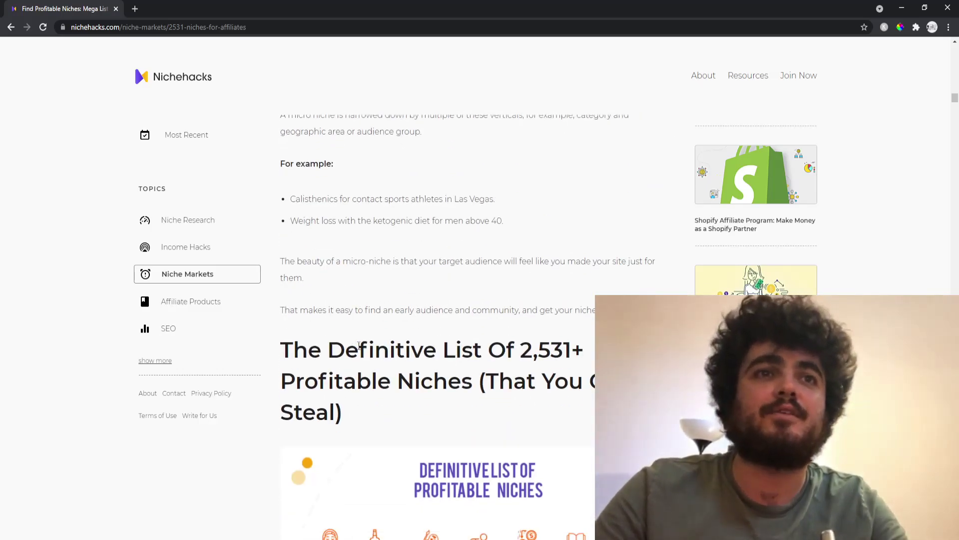
pyautogui.scroll(-8, 359, 349)
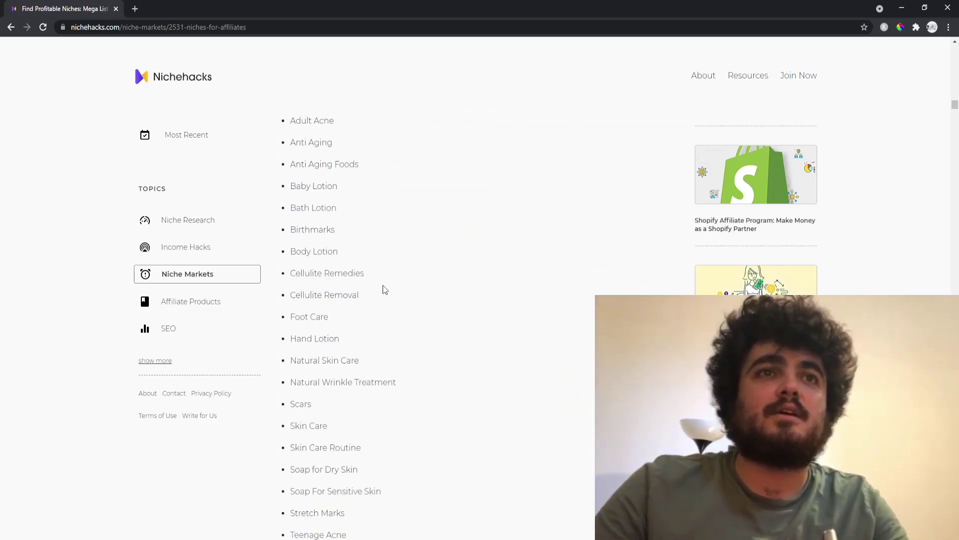
pyautogui.scroll(-4, 349, 295)
pyautogui.scroll(-14, 328, 297)
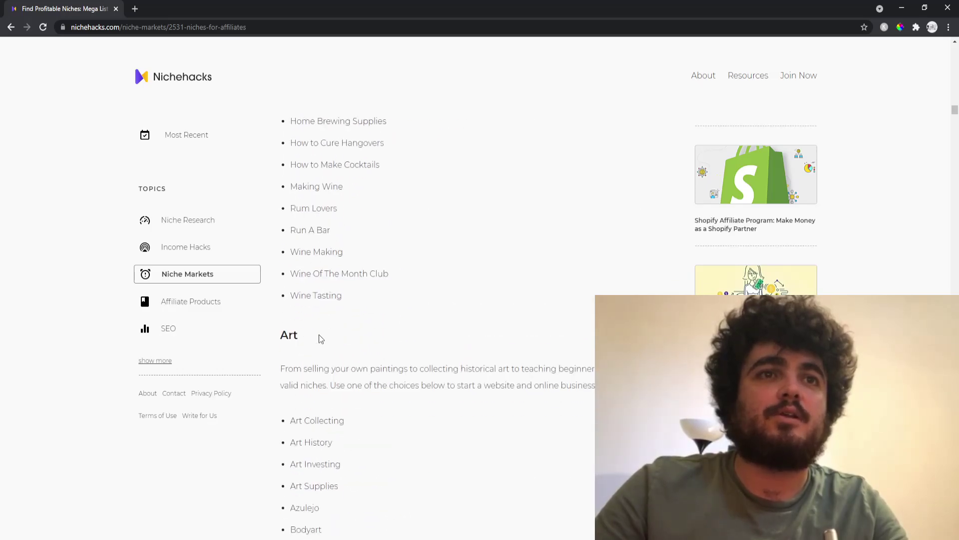
pyautogui.scroll(6, 320, 335)
pyautogui.scroll(-4, 340, 373)
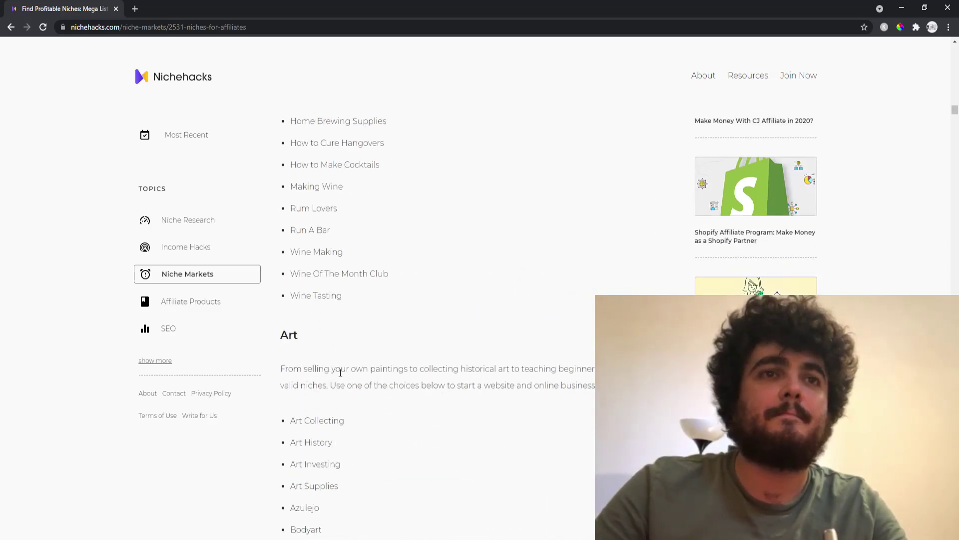
pyautogui.scroll(-8, 341, 372)
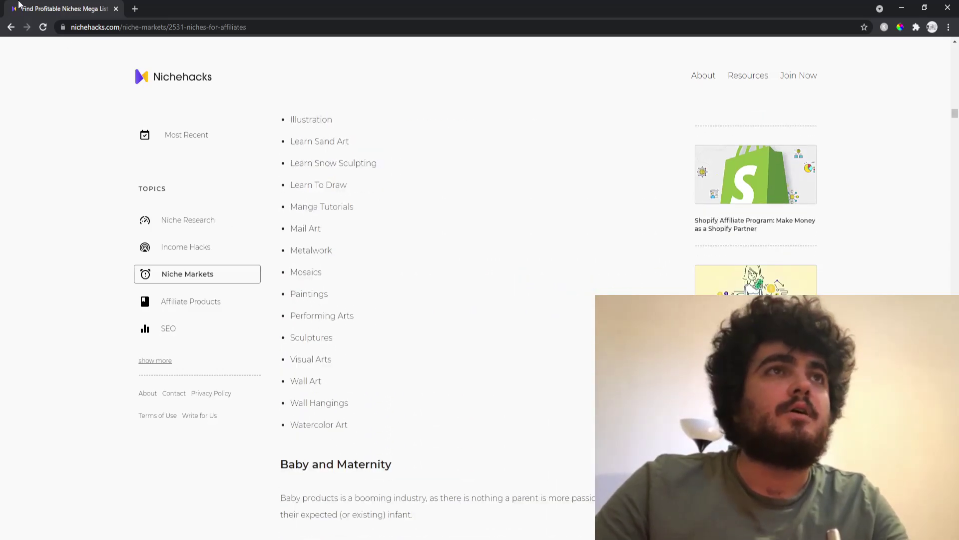
# Search Google for 'tie dye' in a new tab
pyautogui.click(134, 9)
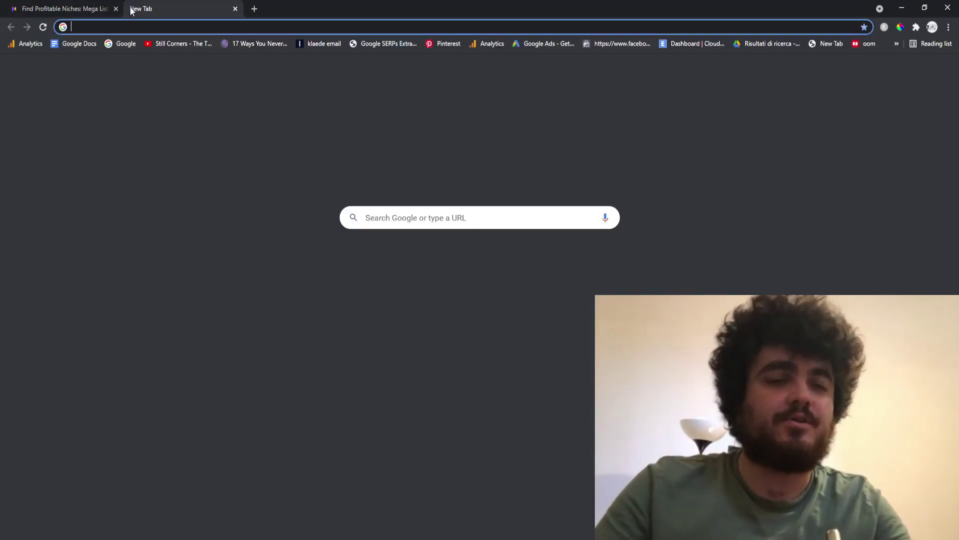
pyautogui.write('goo')
pyautogui.press('Return')
pyautogui.write('tie dye')
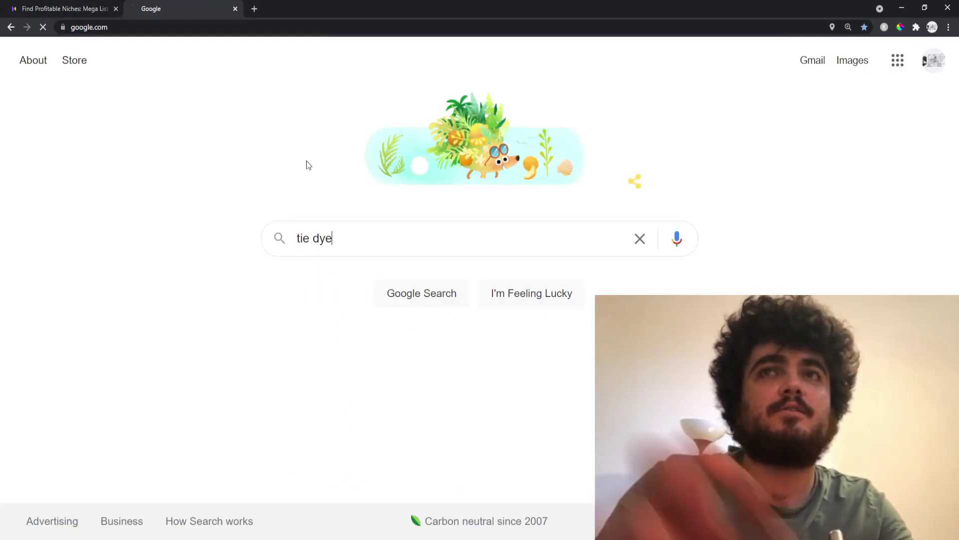
pyautogui.press('Return')
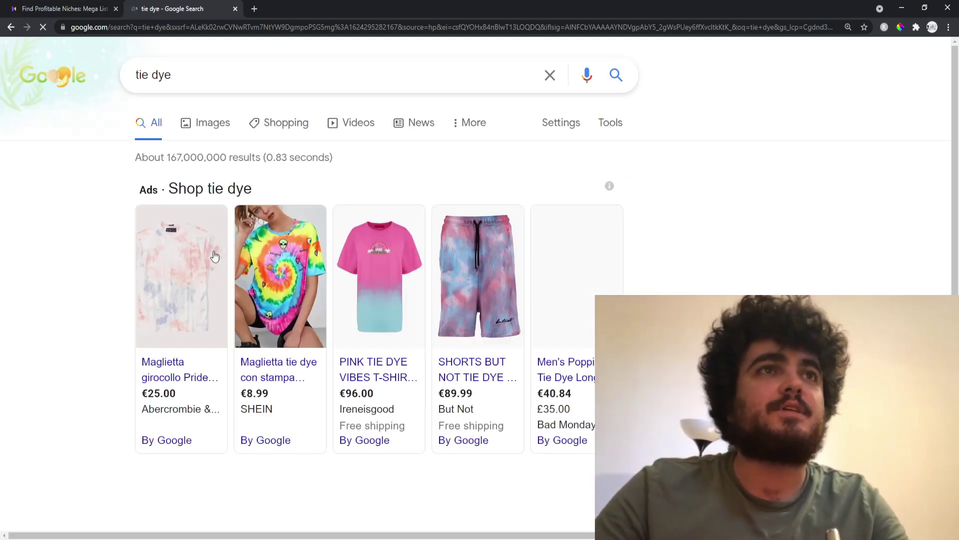
# Close the Nichehacks article tab and skim the tie dye search results
pyautogui.click(101, 9)
pyautogui.click(115, 9)
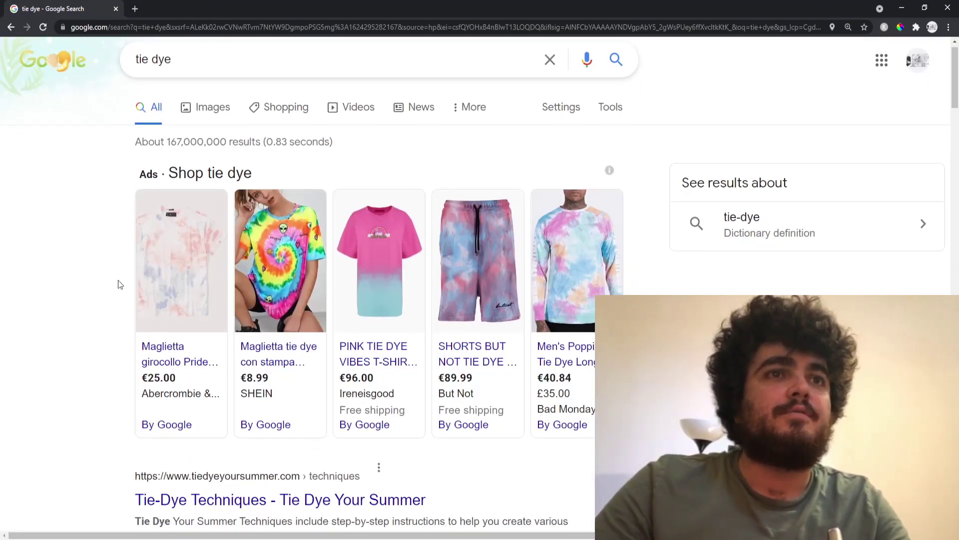
pyautogui.scroll(-3, 118, 280)
pyautogui.scroll(3, 170, 257)
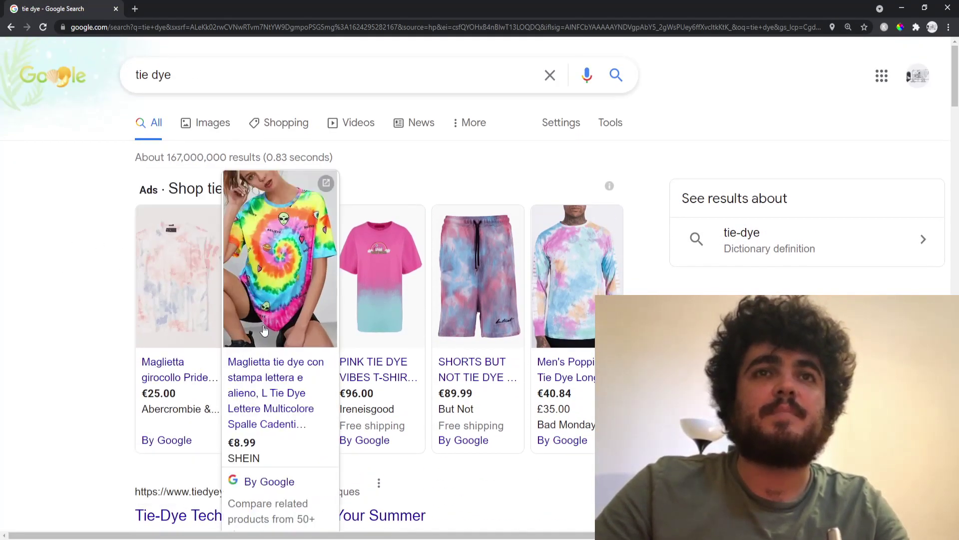
pyautogui.scroll(-9, 554, 399)
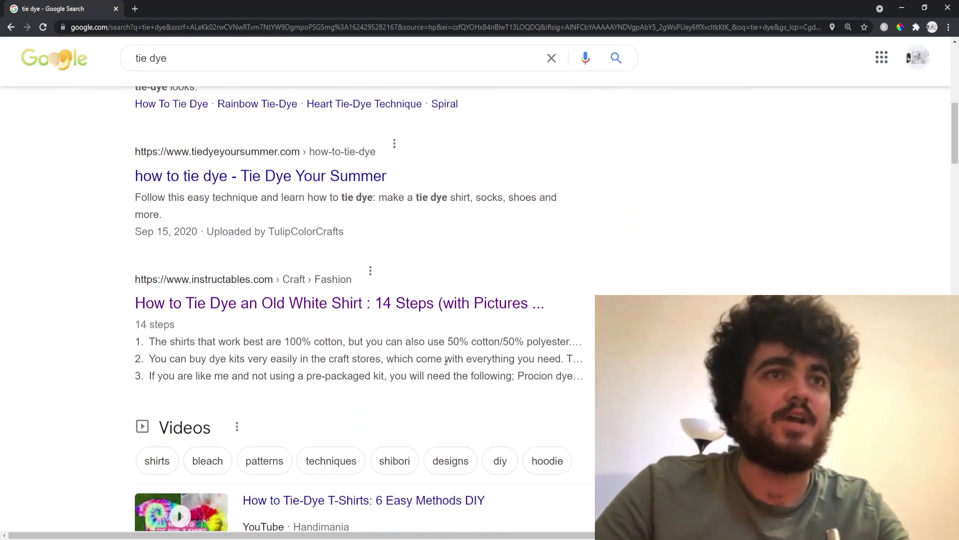
pyautogui.scroll(9, 227, 333)
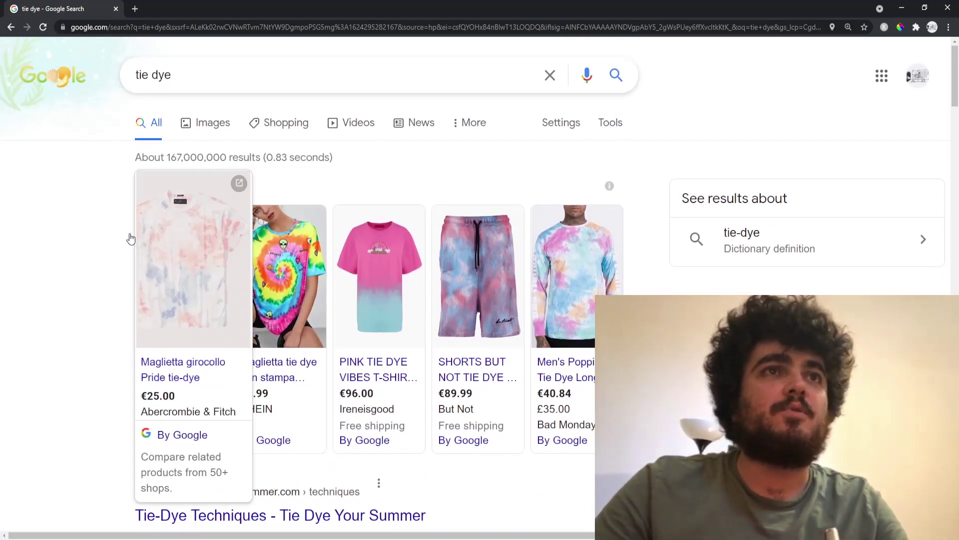
pyautogui.scroll(-4, 118, 244)
# Start a new tab for the Ahrefs keyword tool, typing 'ahre'
pyautogui.click(134, 8)
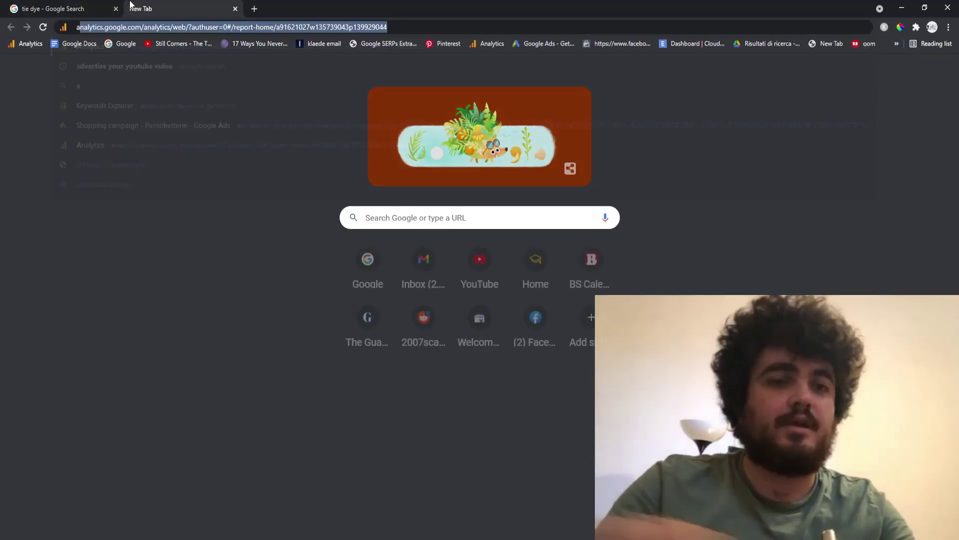
pyautogui.write('ahrefs.com/keyword-generator')
pyautogui.click(105, 12)
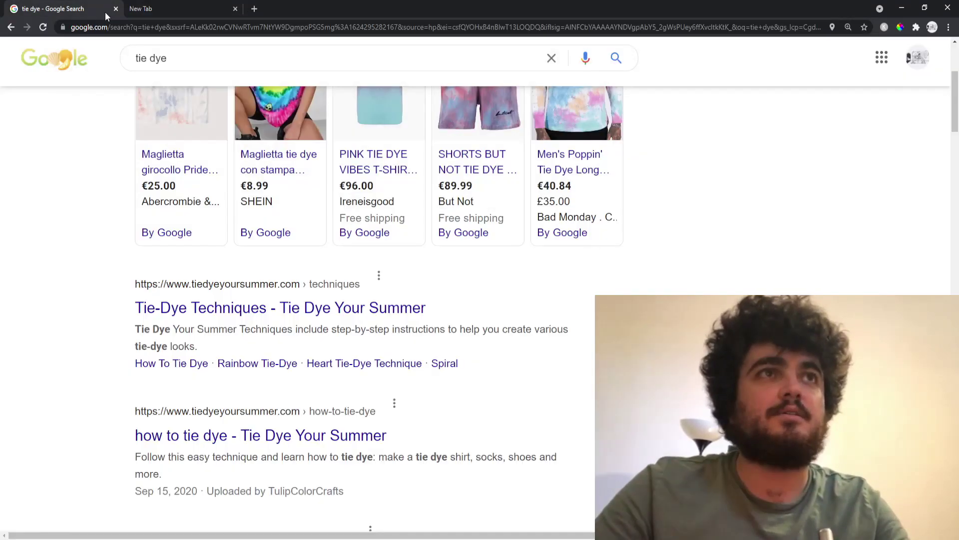
pyautogui.click(189, 9)
# Generate Ahrefs keyword ideas for 'tie dye' in an incognito window, passing the traffic-light reCAPTCHA
pyautogui.click(85, 7)
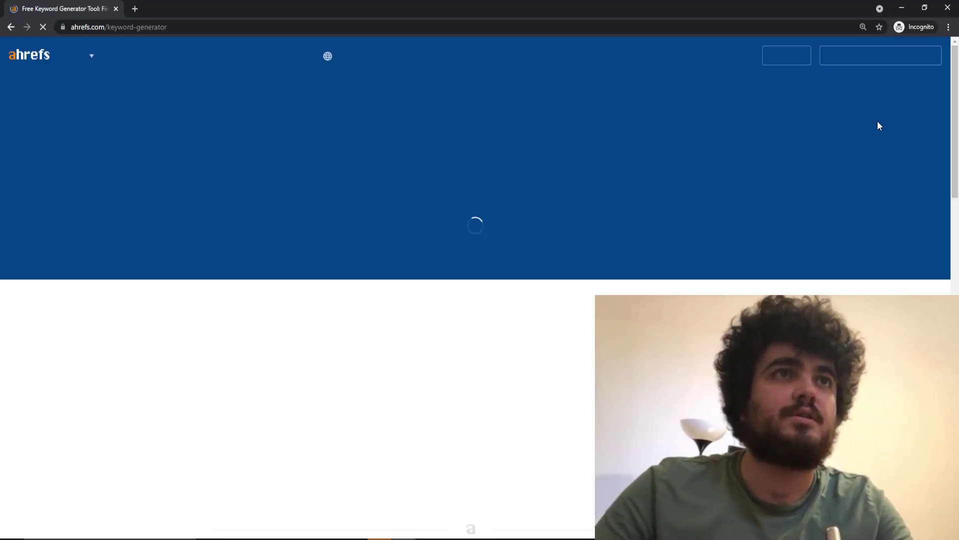
pyautogui.write('tie dye')
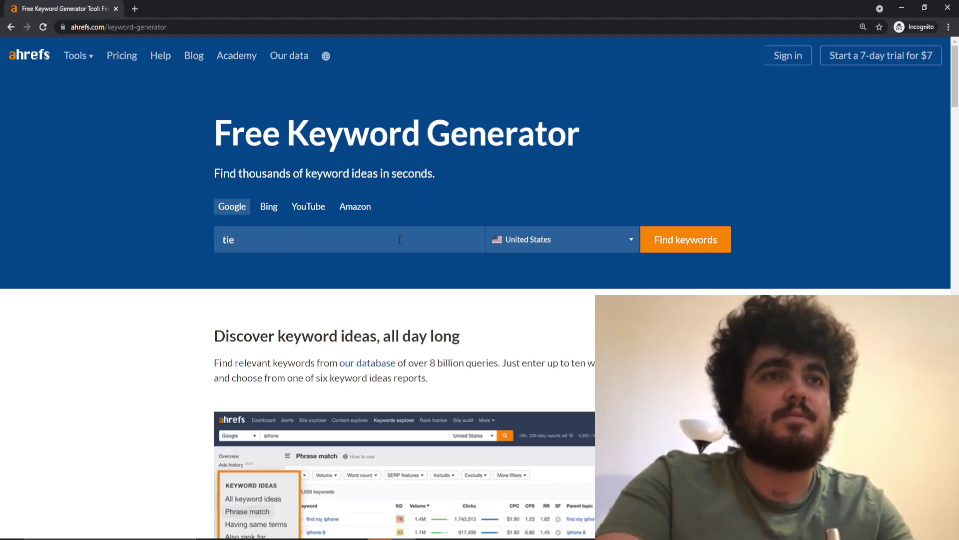
pyautogui.click(698, 248)
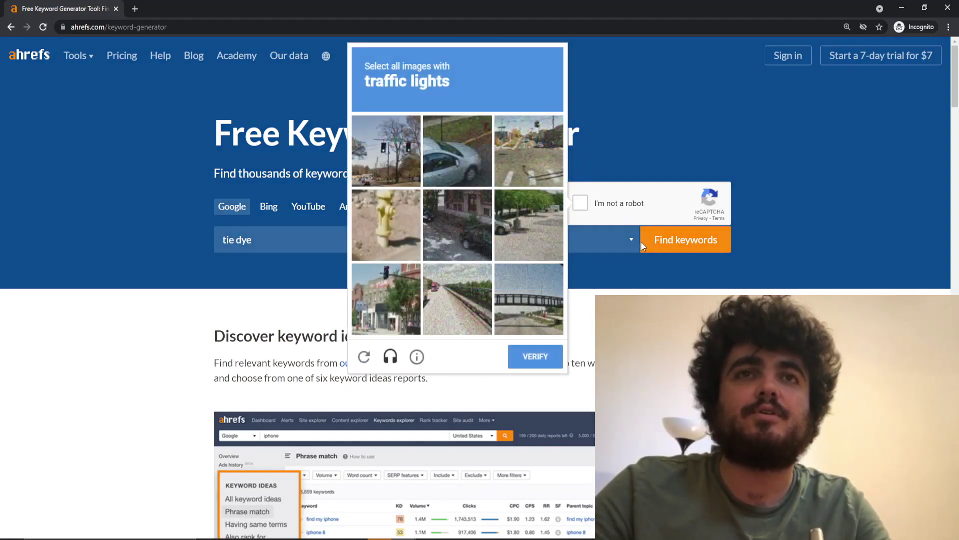
pyautogui.click(383, 164)
pyautogui.click(400, 332)
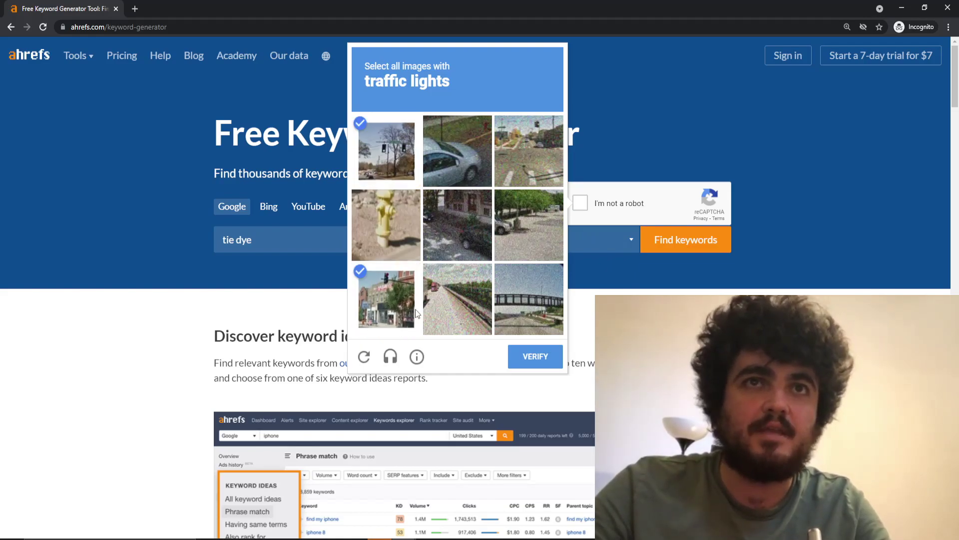
pyautogui.click(527, 166)
pyautogui.click(535, 356)
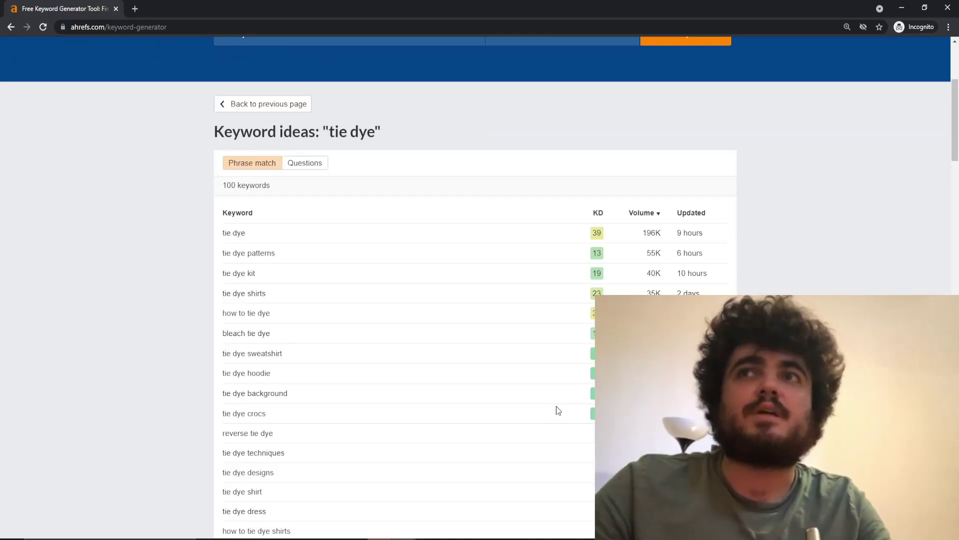
# Select the keyword 'tie dye socks' (3.4K volume) in the Ahrefs keyword ideas list
pyautogui.scroll(-10, 556, 409)
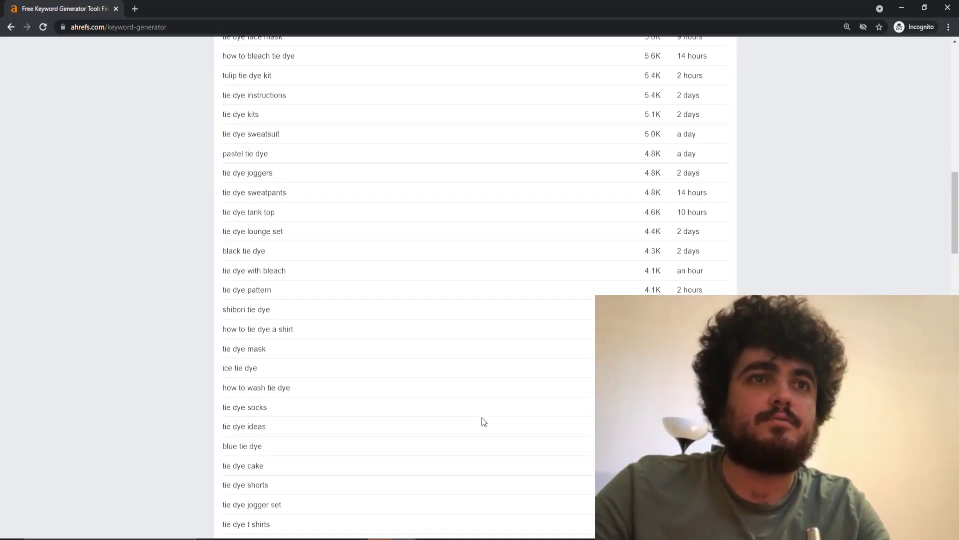
pyautogui.scroll(5, 483, 420)
pyautogui.scroll(-7, 483, 420)
pyautogui.scroll(-3, 594, 302)
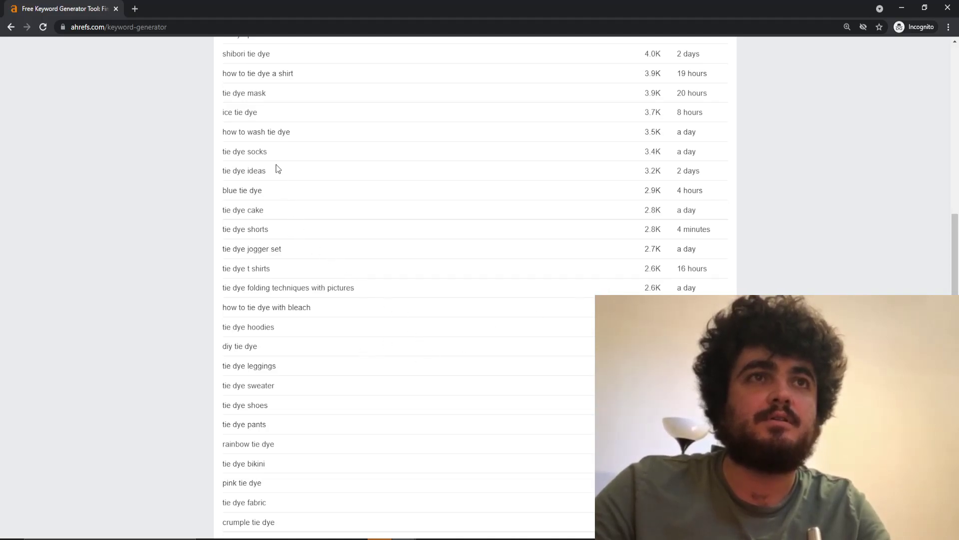
pyautogui.moveTo(279, 156); pyautogui.dragTo(223, 52)
pyautogui.click(258, 152)
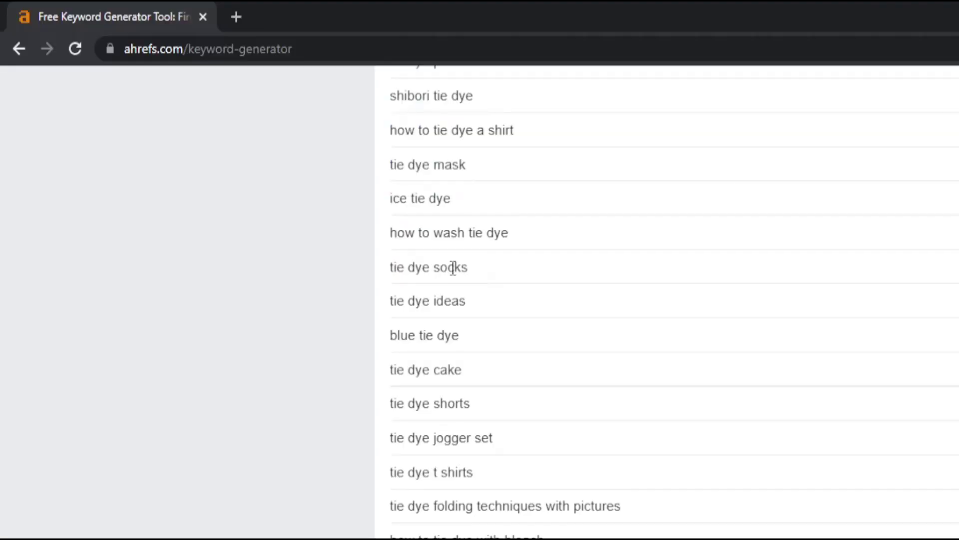
pyautogui.moveTo(468, 268); pyautogui.dragTo(394, 267)
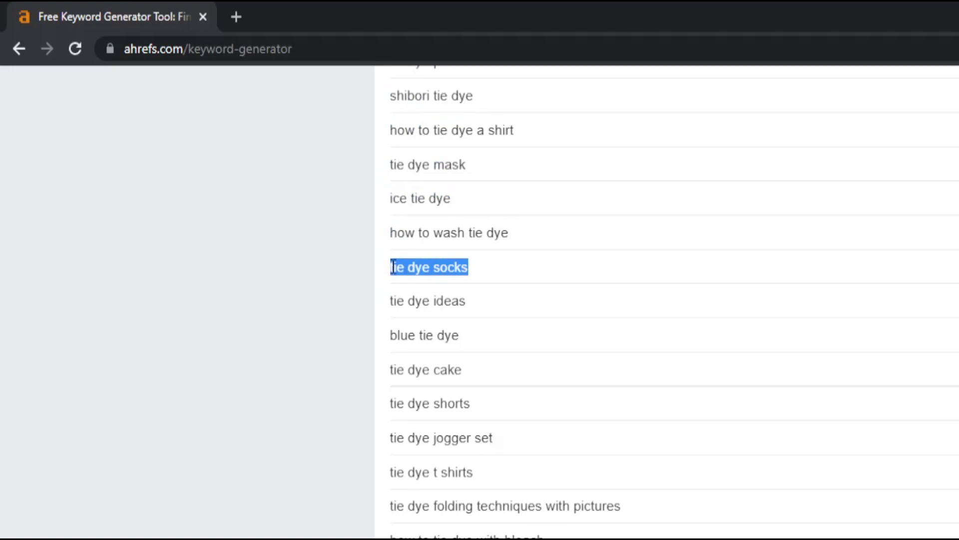
# Search Google for the copied keyword 'tie dye socks'
pyautogui.click(226, 15)
pyautogui.write('google')
pyautogui.press('Return')
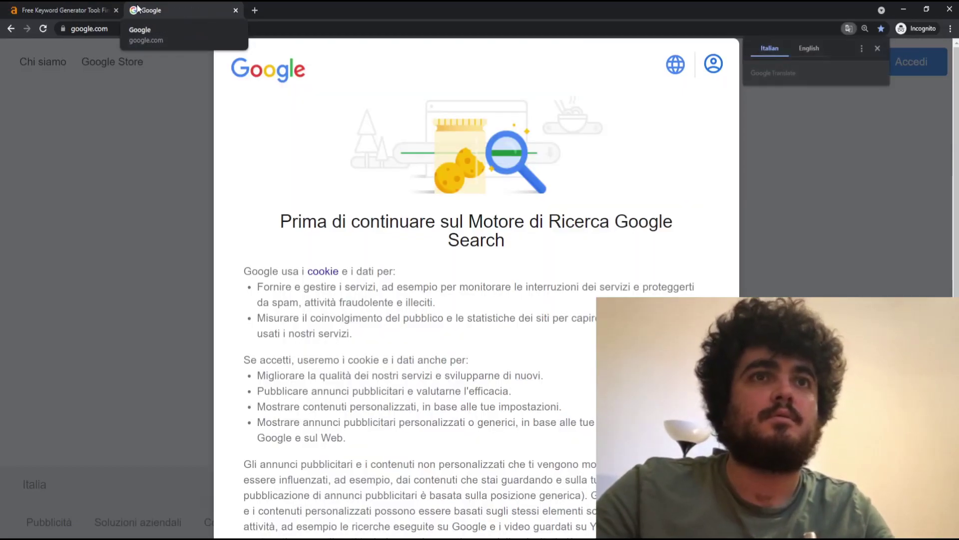
pyautogui.hotkey('alt', 'Tab')
pyautogui.tripleClick(103, 54)
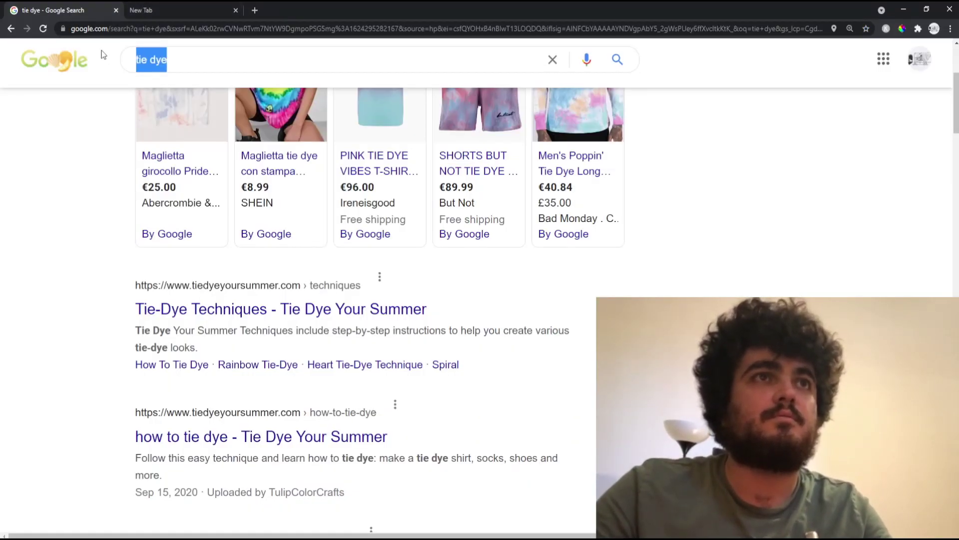
pyautogui.write('tie dye socks')
pyautogui.press('Return')
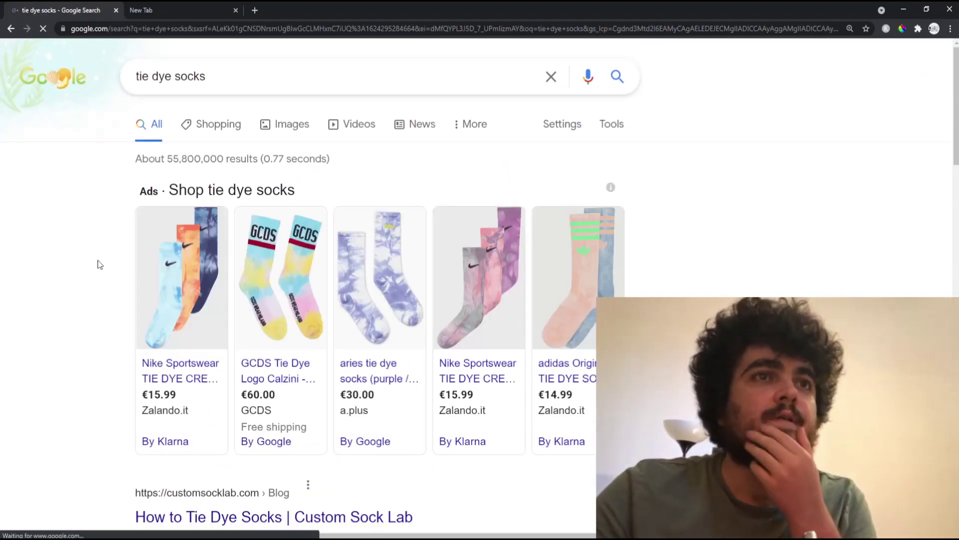
# Change the query to 'how to tie dye socks' and search again
pyautogui.scroll(-3, 137, 283)
pyautogui.scroll(-7, 138, 284)
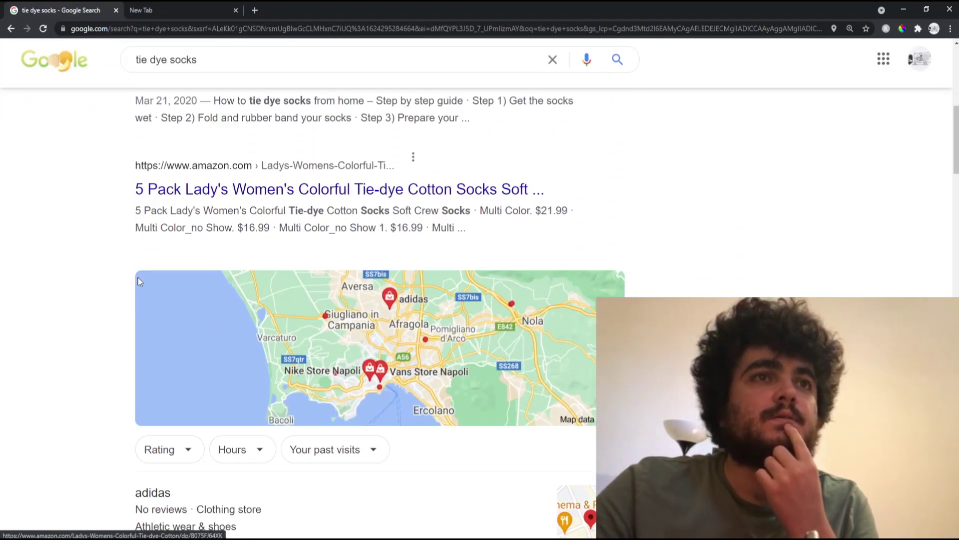
pyautogui.scroll(5, 223, 239)
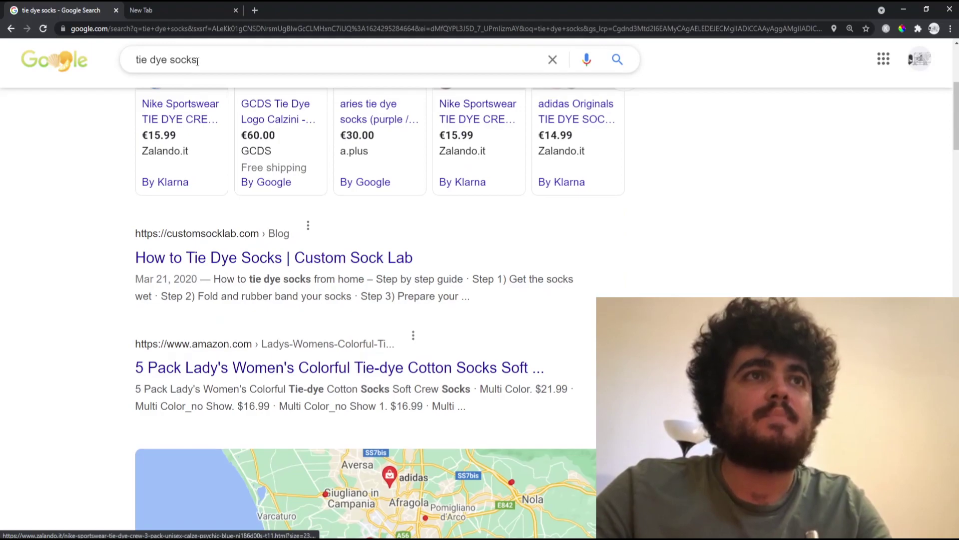
pyautogui.tripleClick(165, 60)
pyautogui.press('Home')
pyautogui.write('how to')
pyautogui.press('Return')
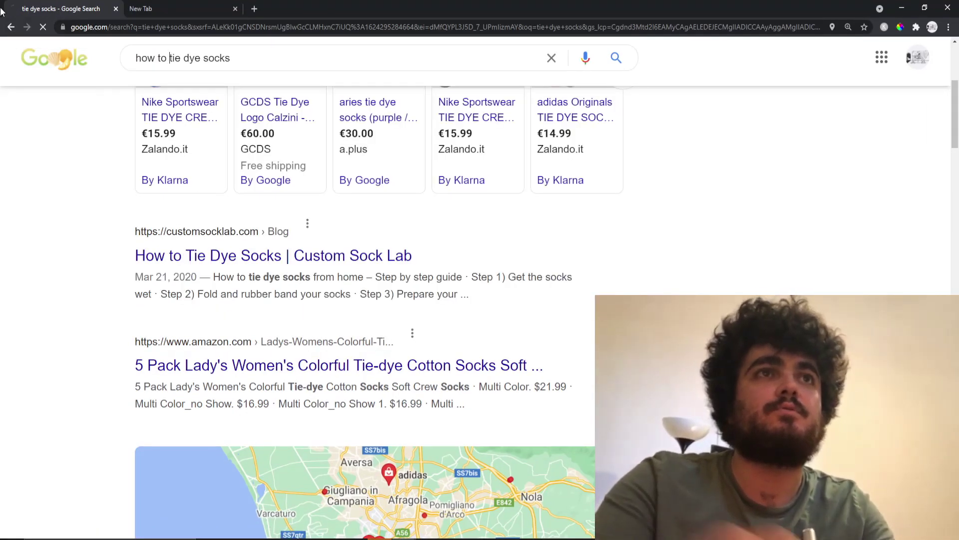
# Select the four People also ask questions on the how to tie dye socks results
pyautogui.scroll(-5, 479, 265)
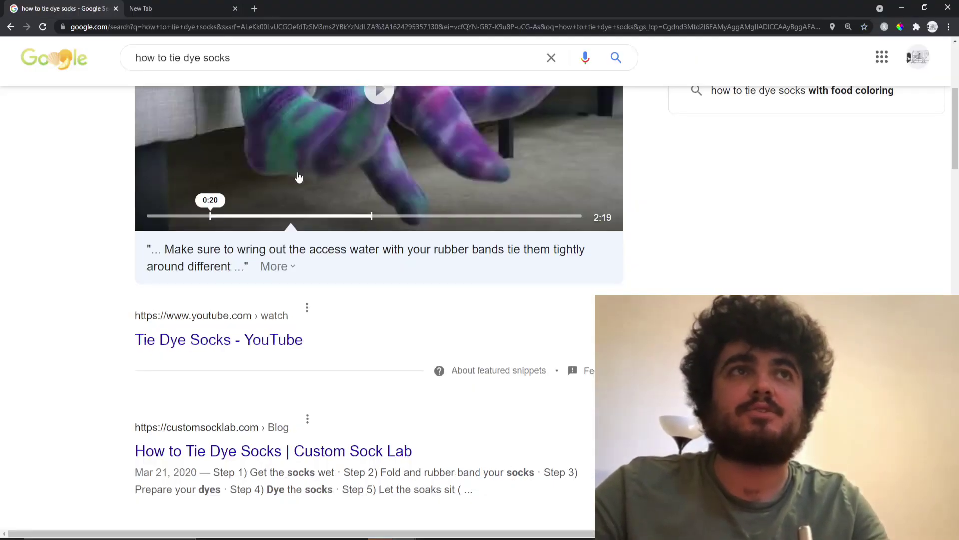
pyautogui.hotkey('alt', 'Tab')
pyautogui.hotkey('alt', 'Tab')
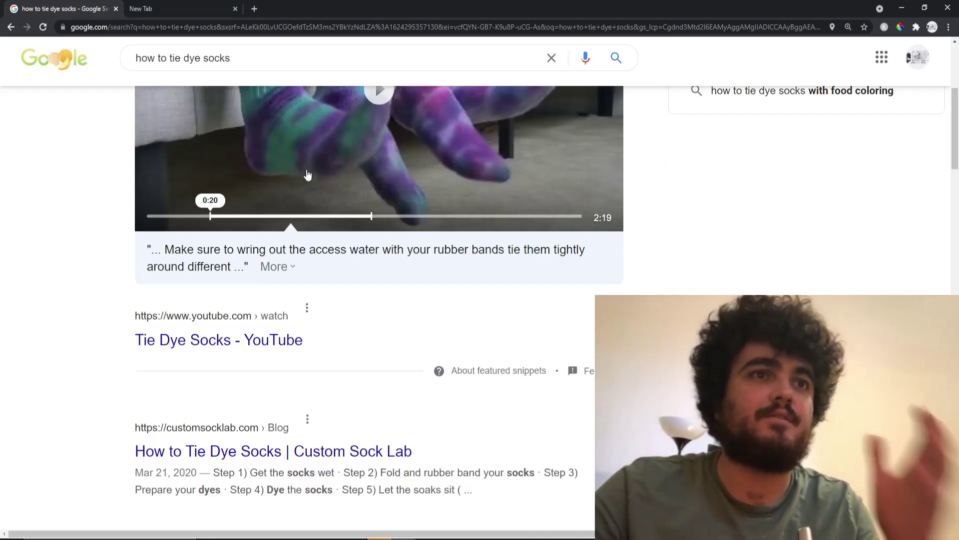
pyautogui.scroll(2, 307, 264)
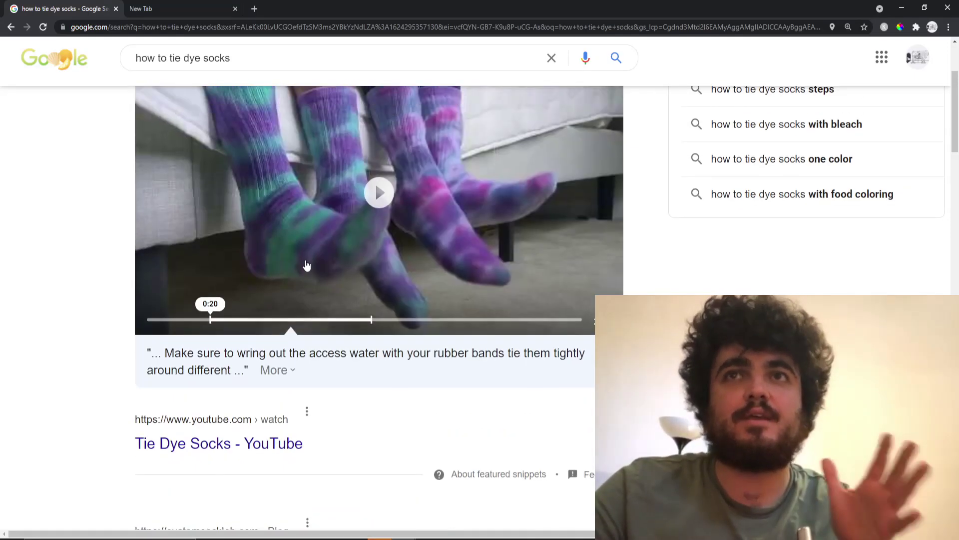
pyautogui.scroll(2, 307, 265)
pyautogui.scroll(1, 307, 264)
pyautogui.scroll(-2, 306, 265)
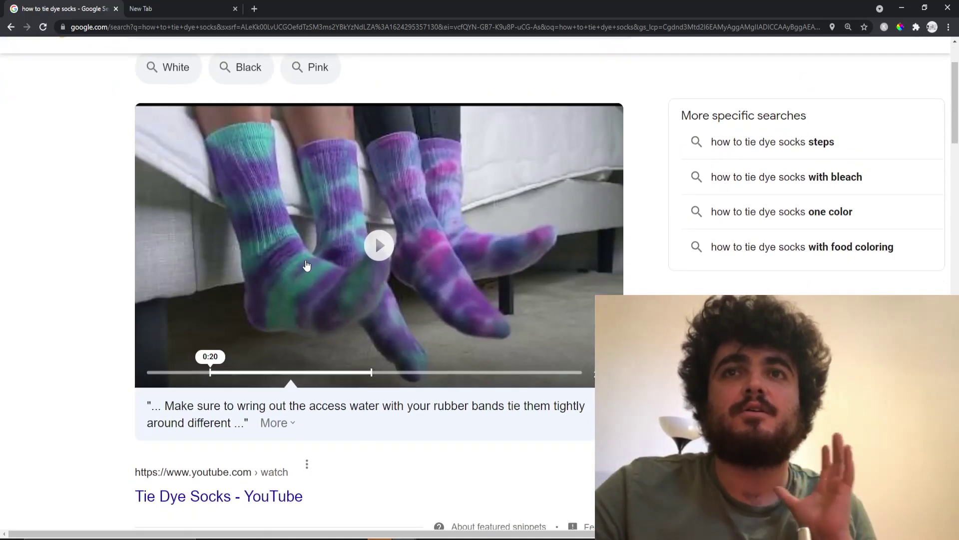
pyautogui.scroll(-2, 307, 265)
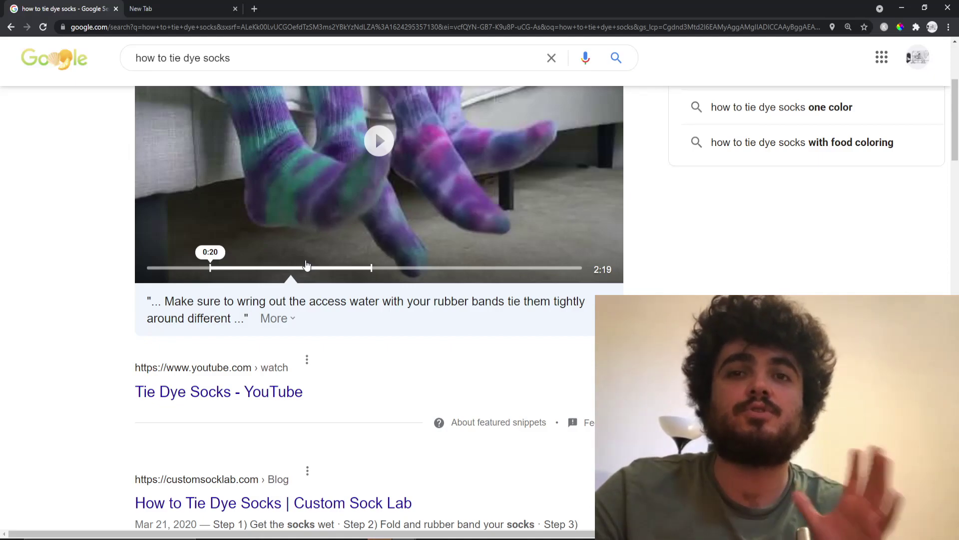
pyautogui.scroll(-14, 306, 265)
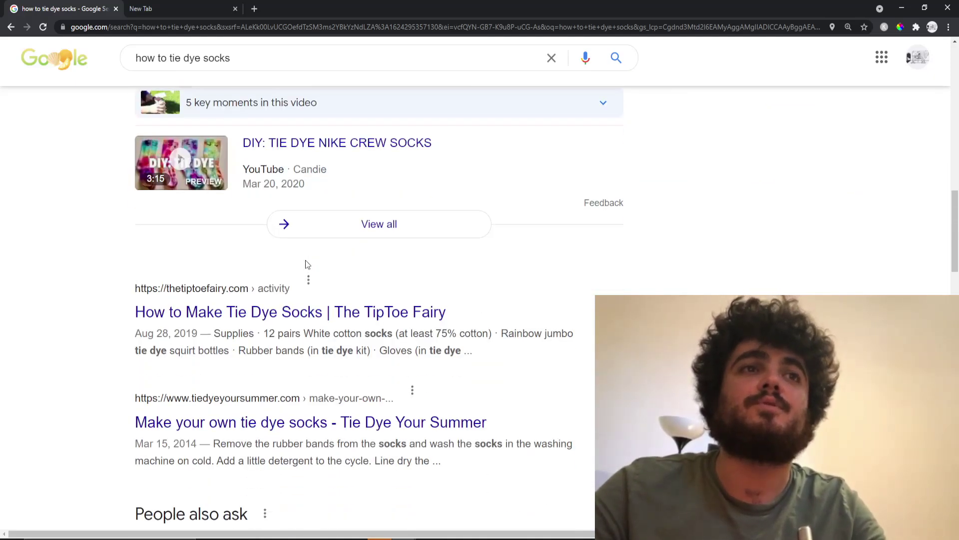
pyautogui.scroll(-2, 307, 264)
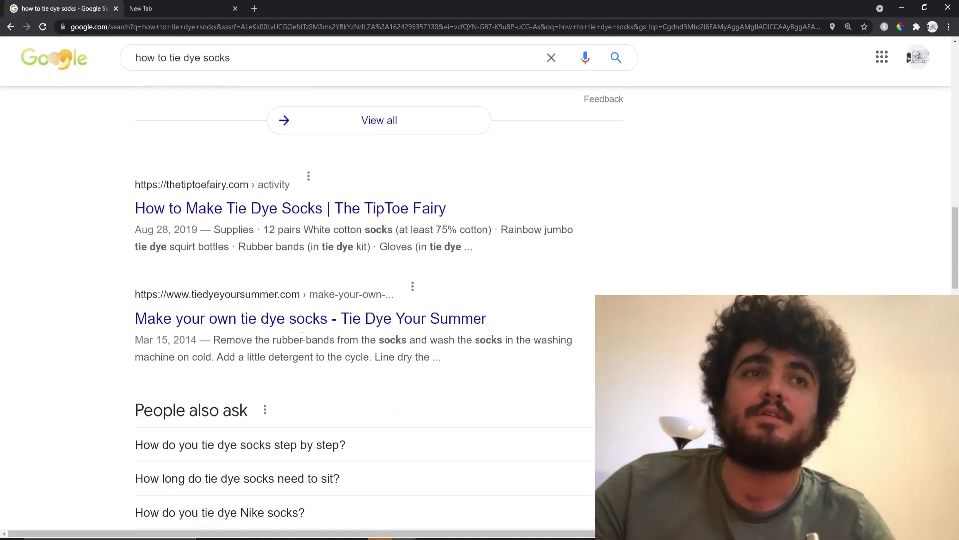
pyautogui.scroll(-3, 300, 299)
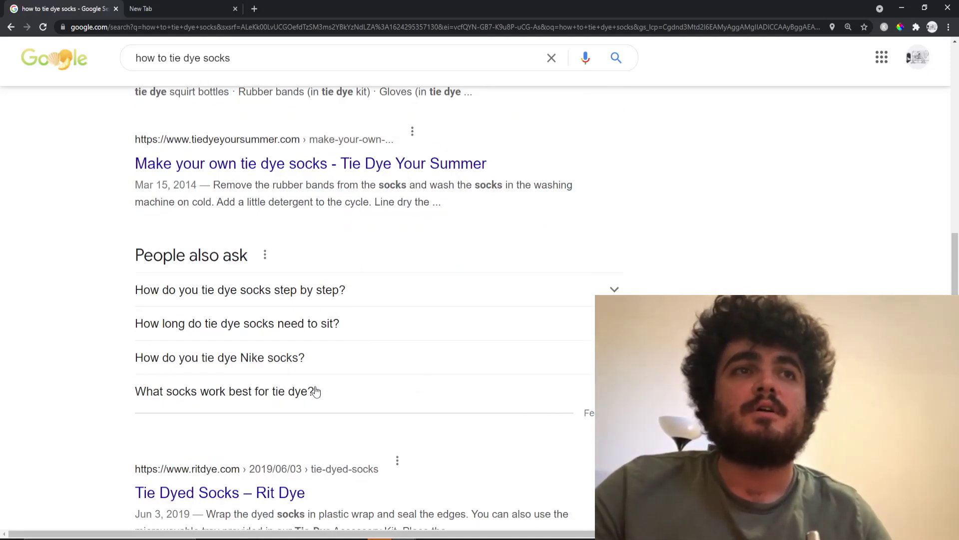
pyautogui.scroll(-2, 312, 390)
pyautogui.scroll(1, 253, 333)
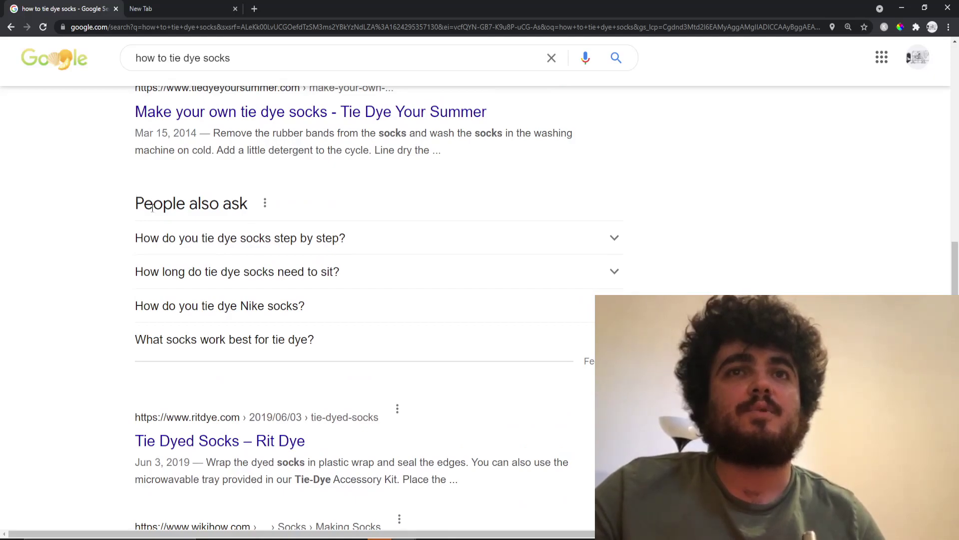
pyautogui.moveTo(133, 204); pyautogui.dragTo(440, 336)
pyautogui.hotkey('ctrl', 'c')
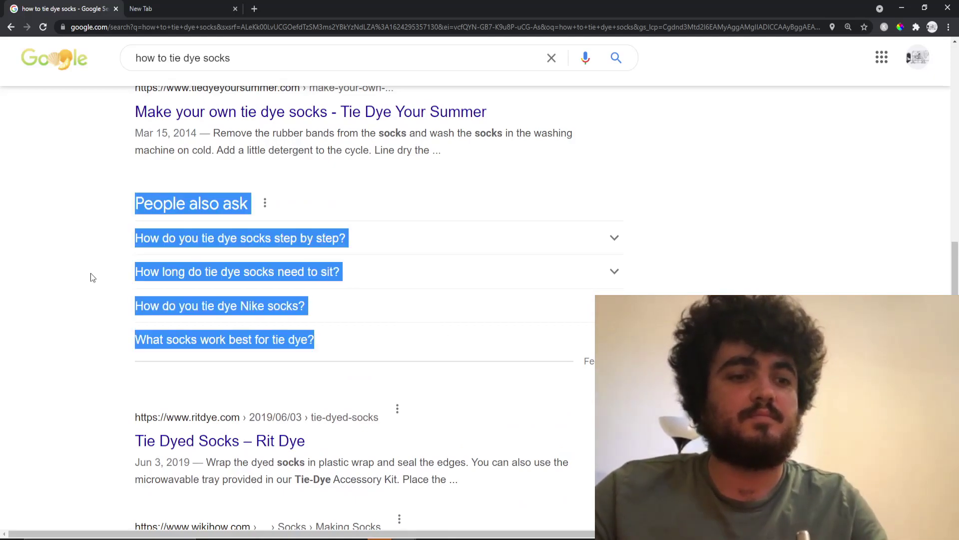
pyautogui.press('super')
# Paste the People also ask questions into a new Notepad note and delete the heading line
pyautogui.write('notepad')
pyautogui.press('Return')
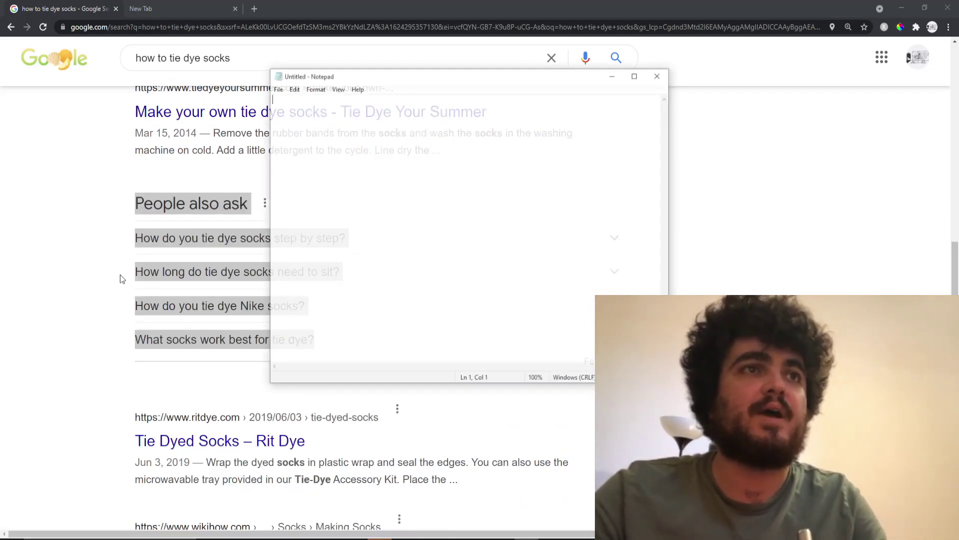
pyautogui.hotkey('ctrl', 'v')
pyautogui.moveTo(331, 98); pyautogui.dragTo(270, 99)
pyautogui.press('BackSpace')
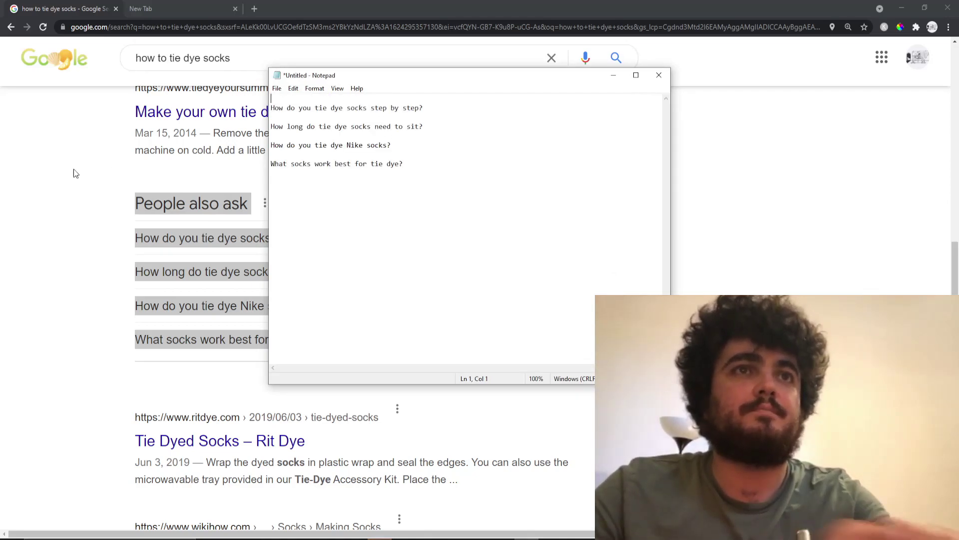
# Copy the eight related searches from the results page and paste them below the questions
pyautogui.click(75, 172)
pyautogui.scroll(-2, 139, 300)
pyautogui.scroll(1, 232, 283)
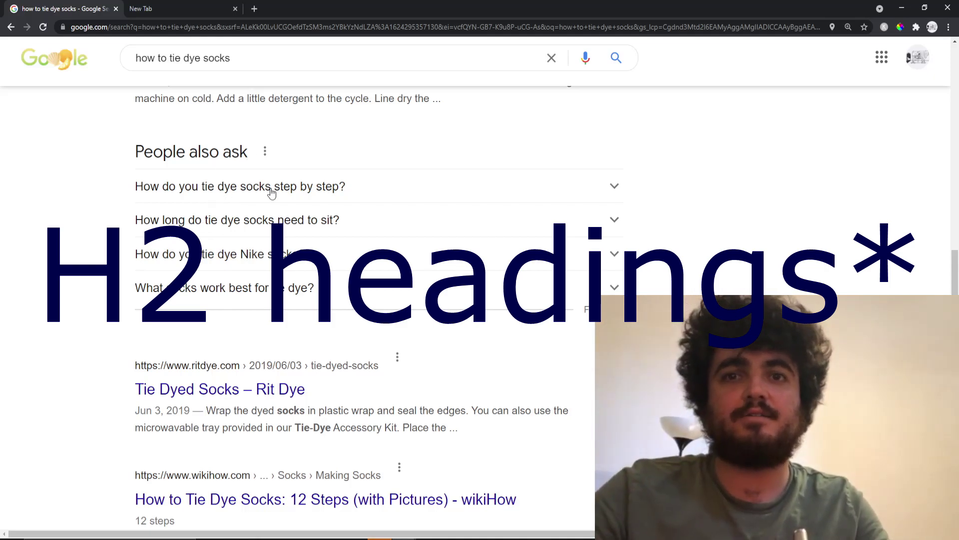
pyautogui.scroll(-15, 272, 193)
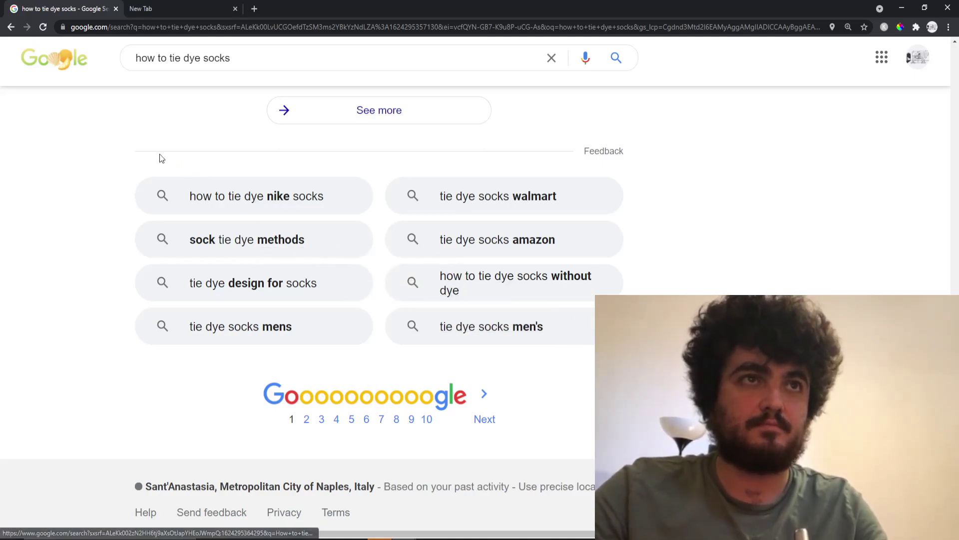
pyautogui.moveTo(190, 196); pyautogui.dragTo(527, 324)
pyautogui.hotkey('ctrl', 'c')
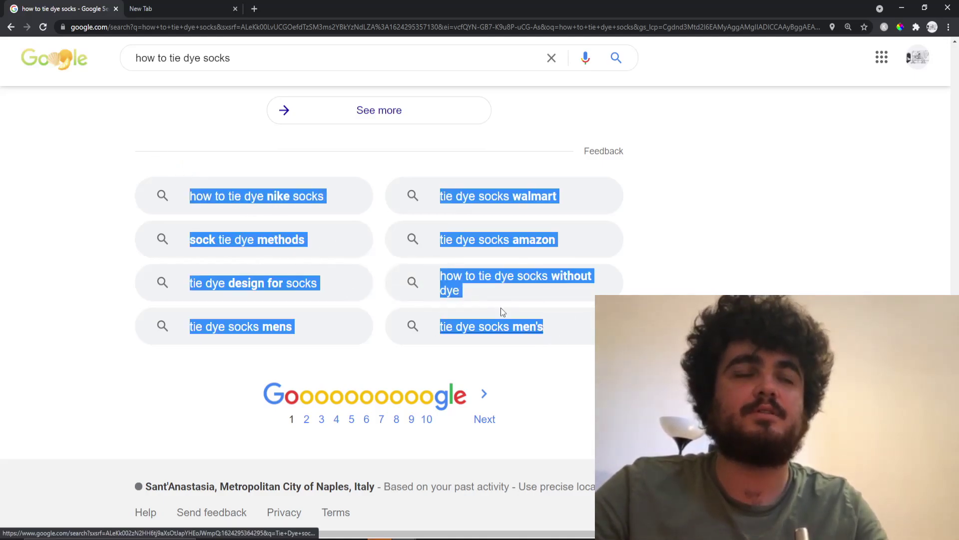
pyautogui.hotkey('alt', 'Tab')
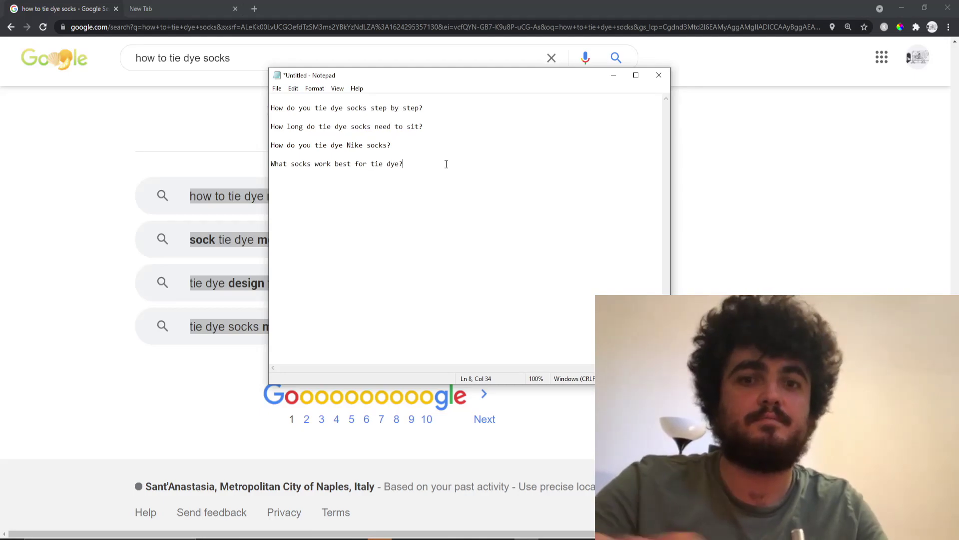
pyautogui.press('Return')
pyautogui.press('Return')
pyautogui.press('Return')
pyautogui.hotkey('ctrl', 'v')
# Begin entering the Ahrefs keyword generator address in a new browser tab
pyautogui.click(2, 168)
pyautogui.scroll(6, 2, 168)
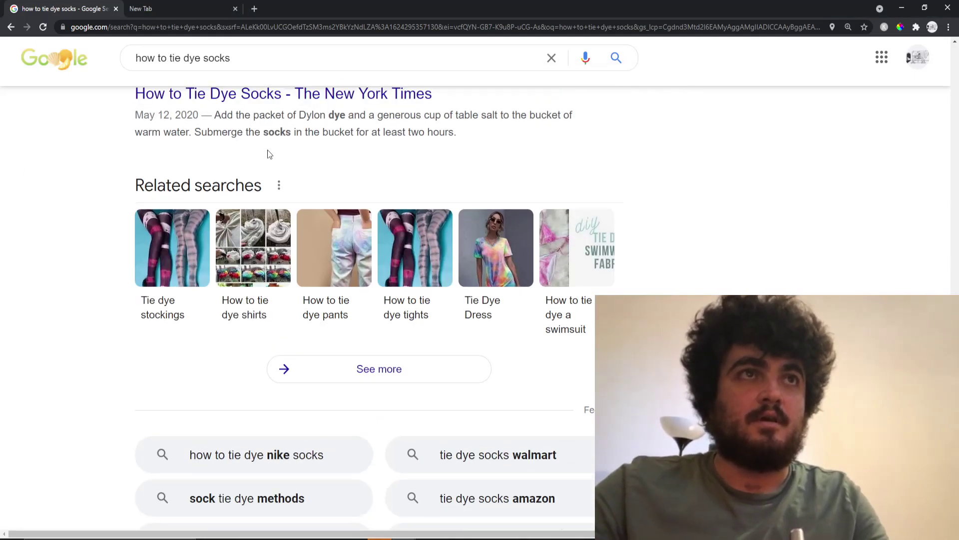
pyautogui.click(177, 15)
pyautogui.write('ahre')
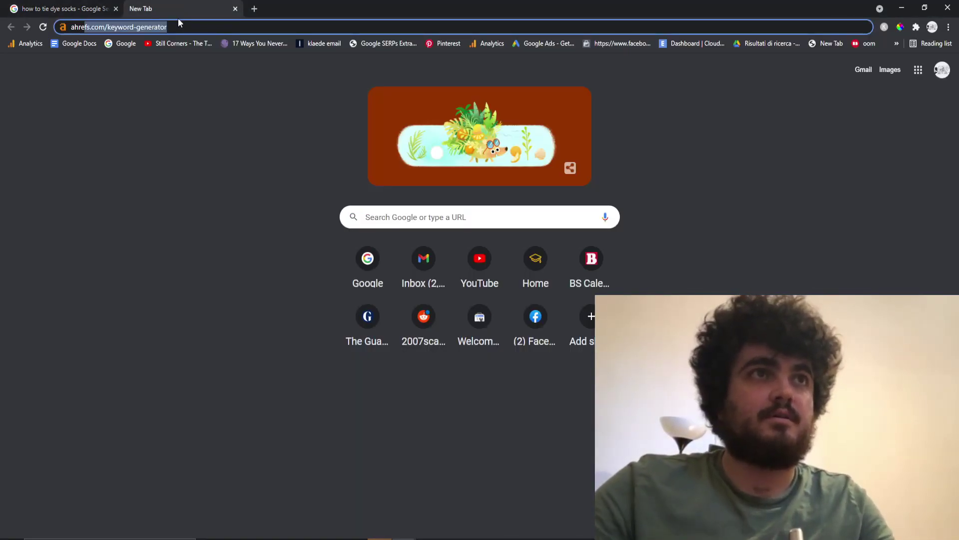
# Run an Ahrefs keyword search for 'tie dye socks' in the incognito window, passing the robot check
pyautogui.click(120, 15)
pyautogui.hotkey('alt', 'Tab')
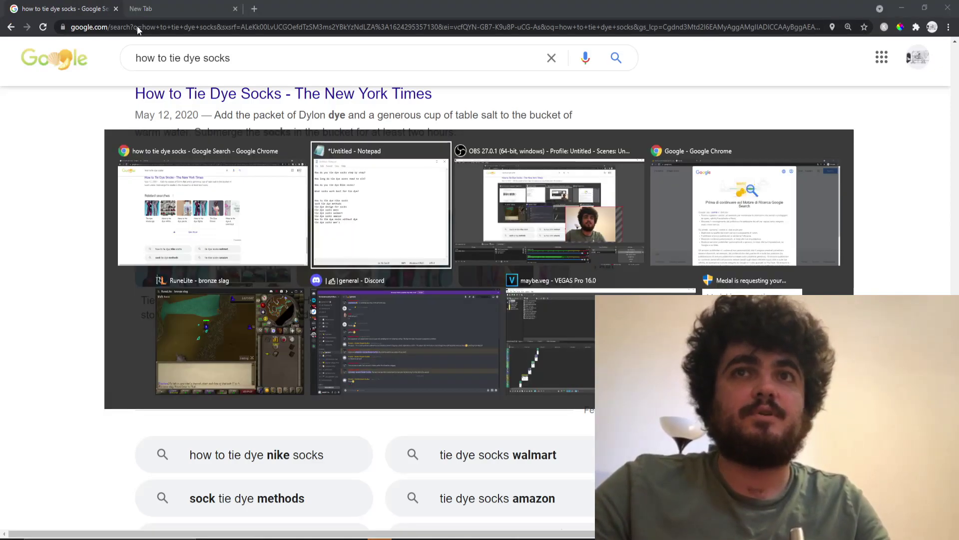
pyautogui.press('Tab')
pyautogui.press('Tab')
pyautogui.click(50, 8)
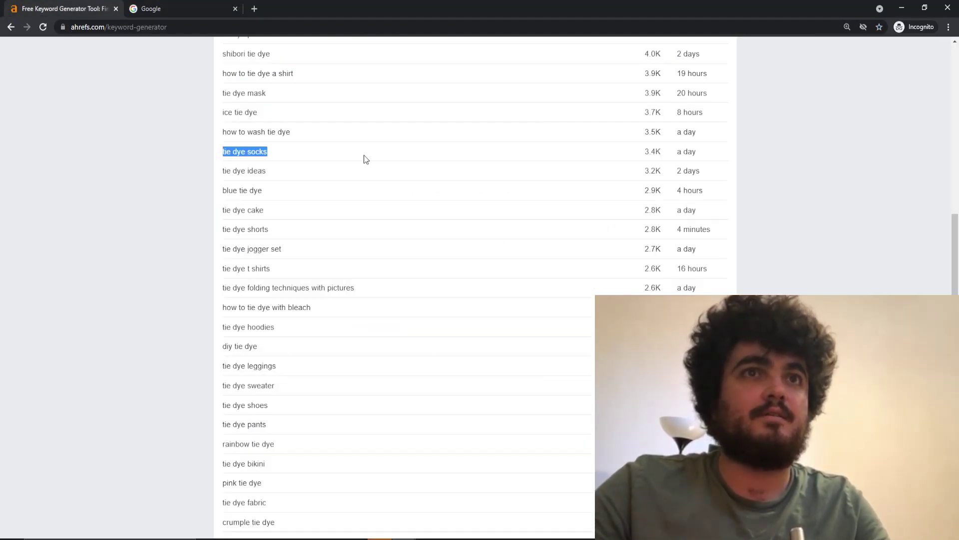
pyautogui.click(376, 190)
pyautogui.press('Home')
pyautogui.hotkey('ctrl', 'v')
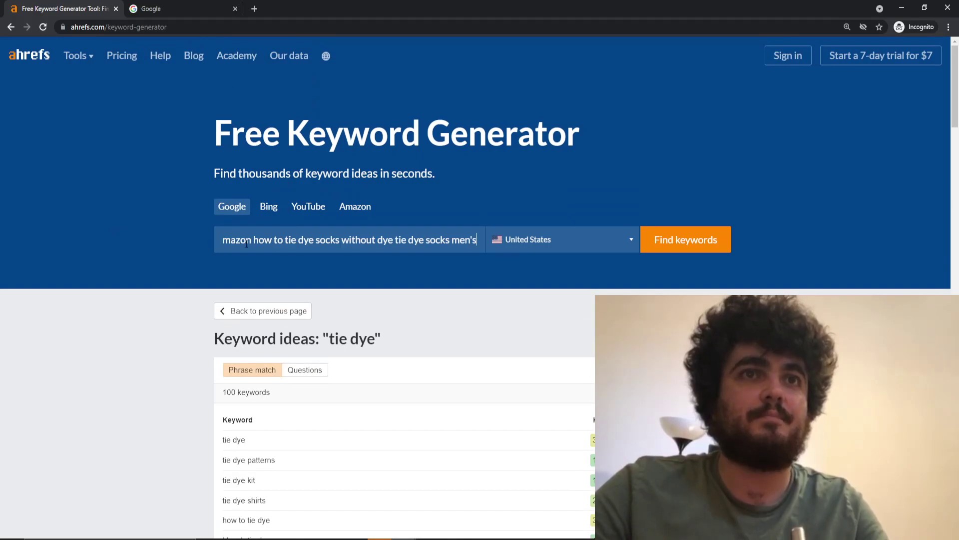
pyautogui.write('tie')
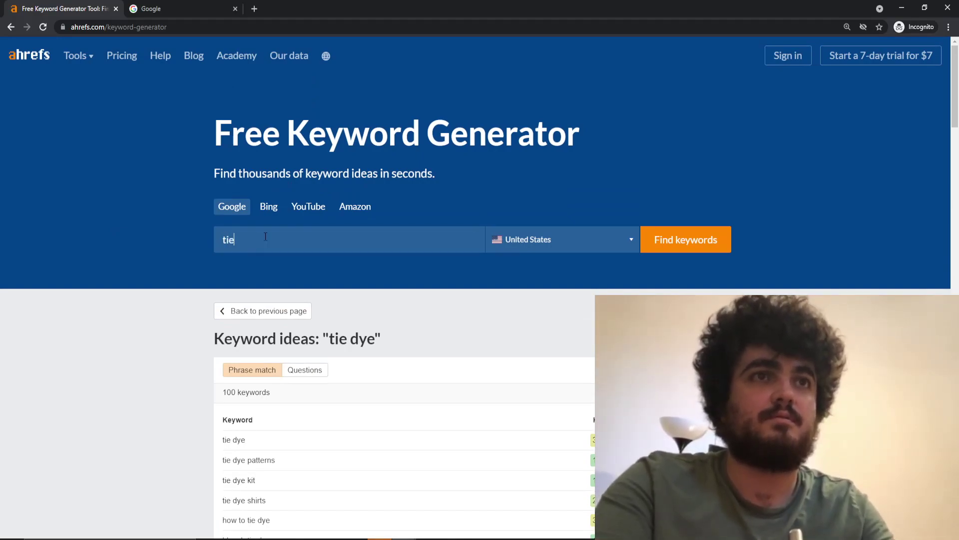
pyautogui.write(' dye socks')
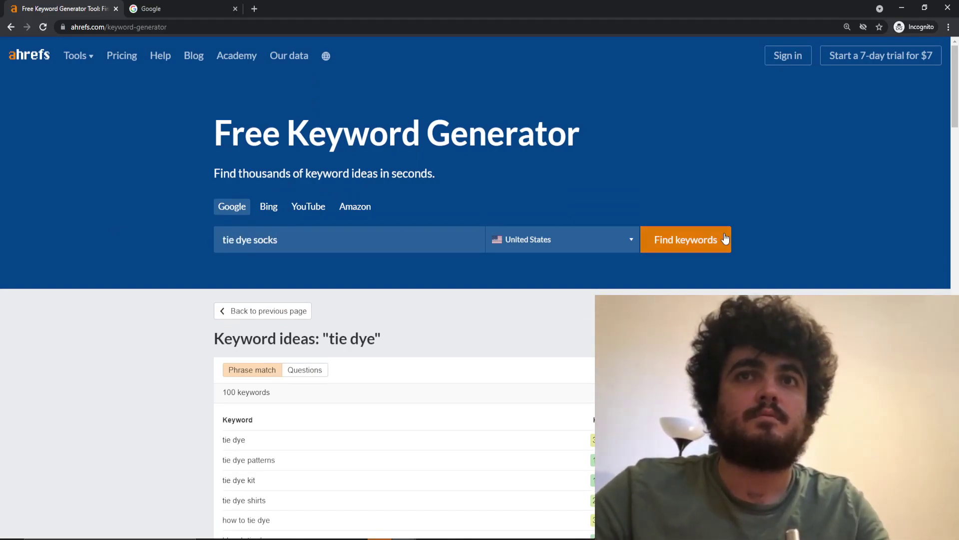
pyautogui.click(725, 240)
pyautogui.click(576, 205)
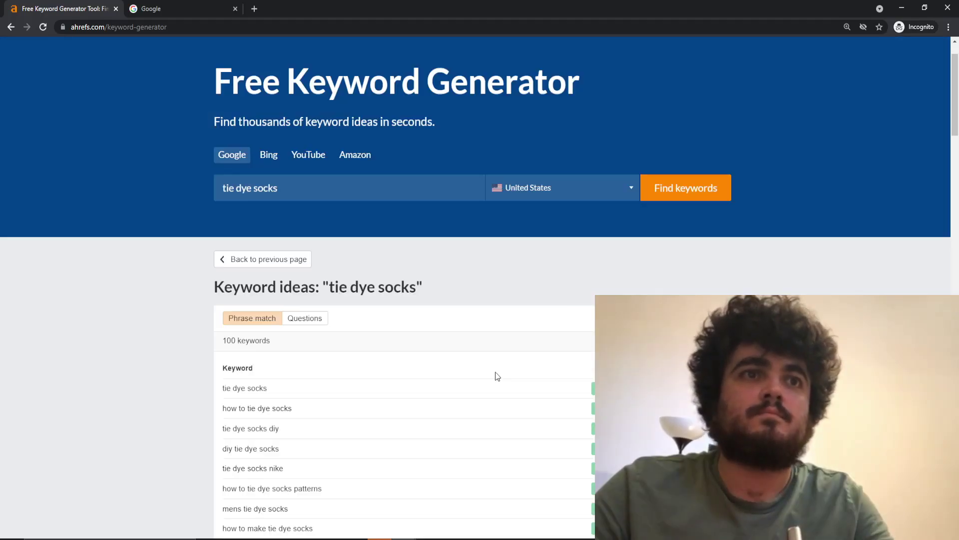
# Select and copy the whole tie dye socks keyword table from the Keyword header down
pyautogui.scroll(-2, 495, 376)
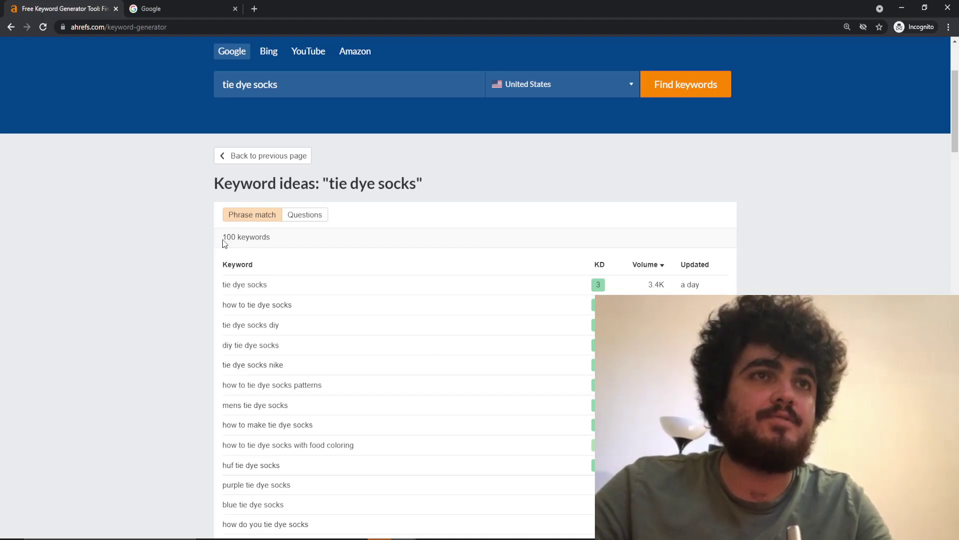
pyautogui.scroll(-2, 302, 375)
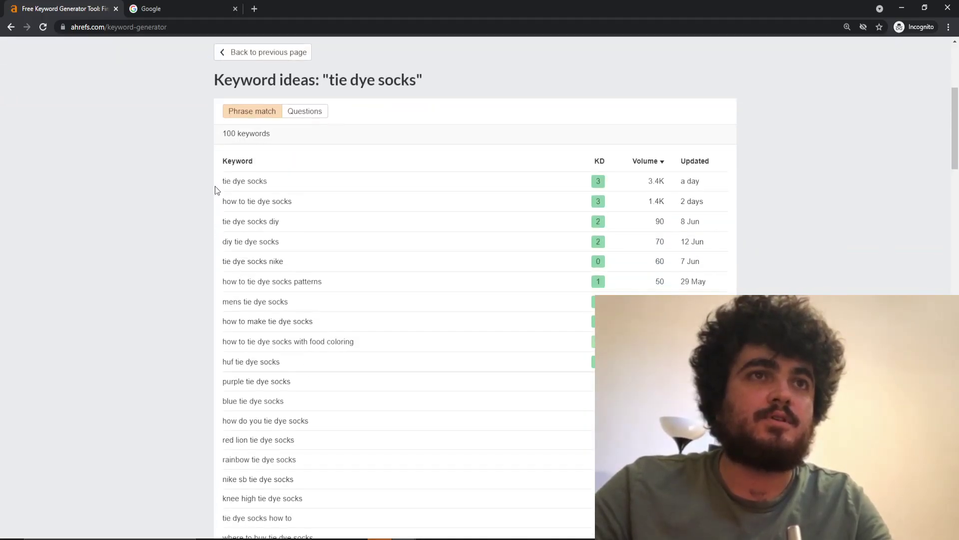
pyautogui.moveTo(221, 184); pyautogui.dragTo(324, 338)
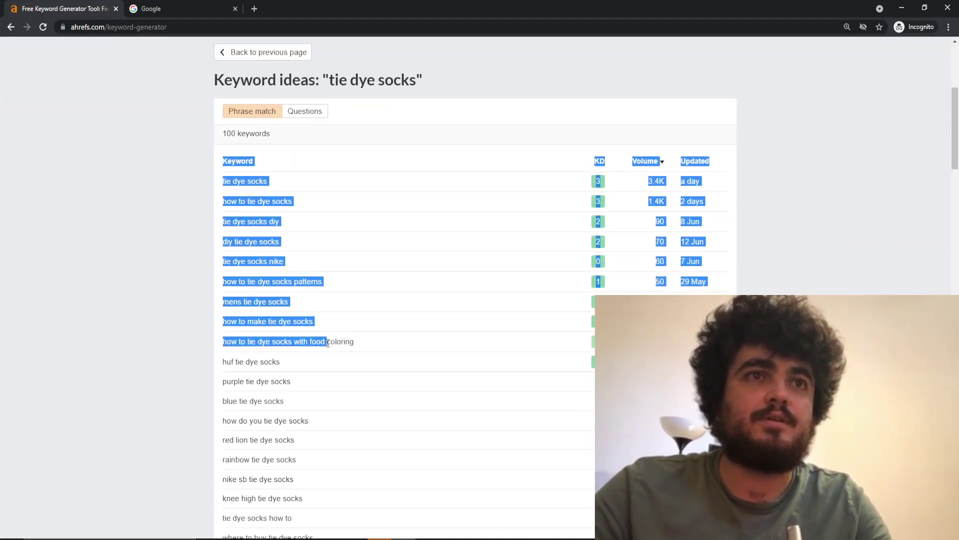
pyautogui.click(193, 333)
pyautogui.scroll(-20, 193, 332)
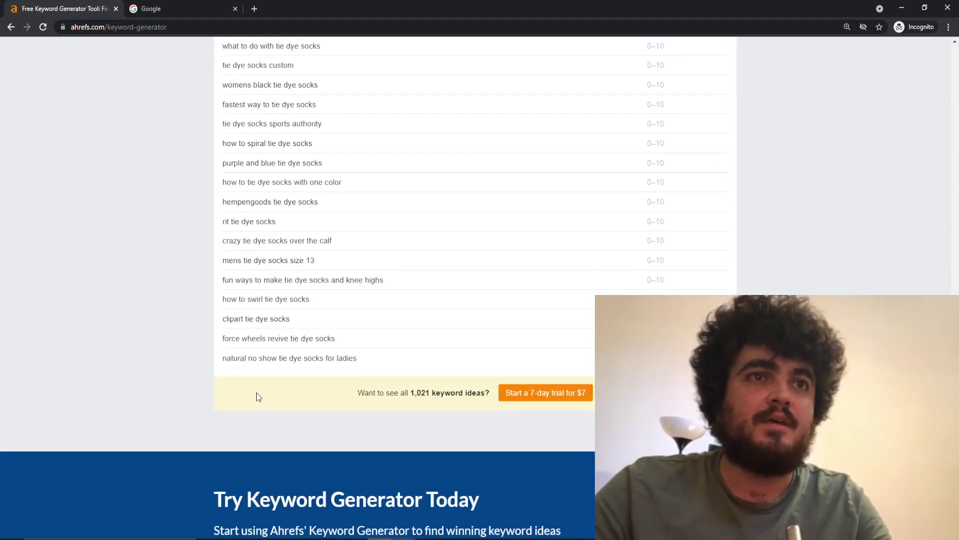
pyautogui.scroll(10, 368, 359)
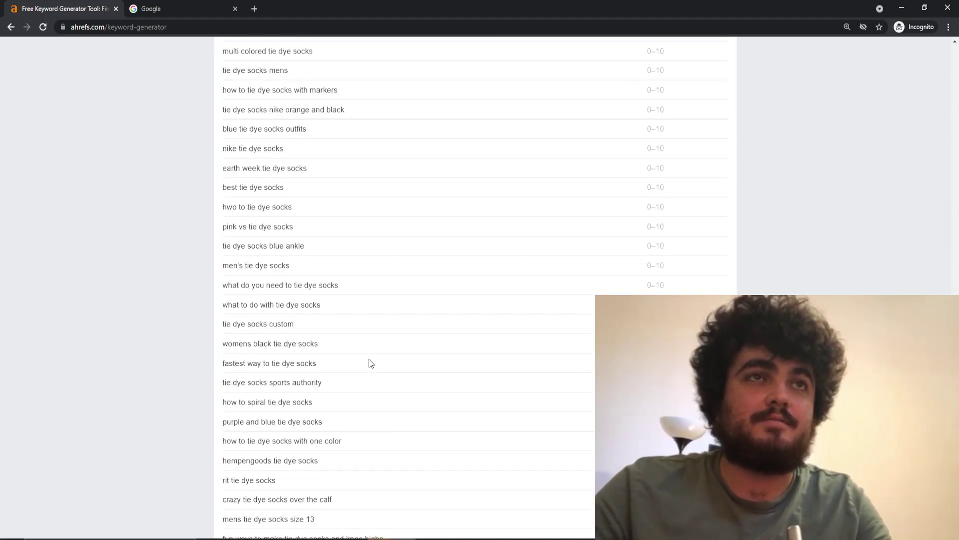
pyautogui.scroll(20, 369, 359)
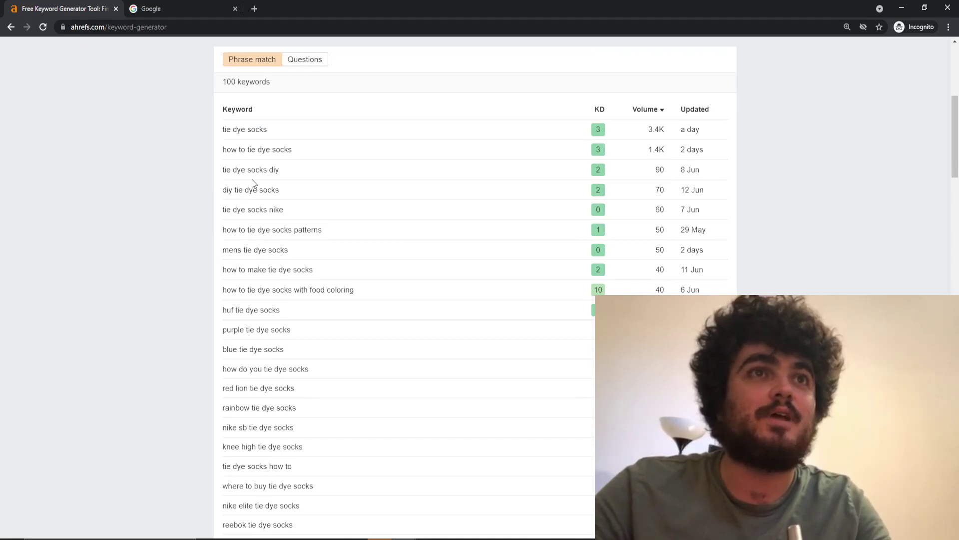
pyautogui.moveTo(223, 164); pyautogui.dragTo(670, 270)
pyautogui.scroll(-15, 565, 290)
pyautogui.scroll(-10, 600, 335)
# Paste the copied keyword table into a new, maximized Notepad window
pyautogui.hotkey('alt', 'Tab')
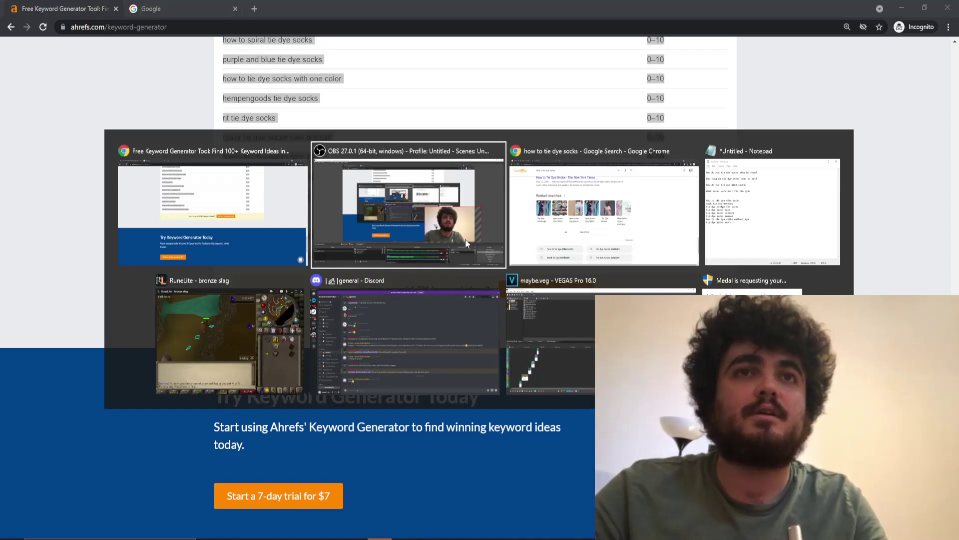
pyautogui.press('Escape')
pyautogui.press('super')
pyautogui.write('notepad')
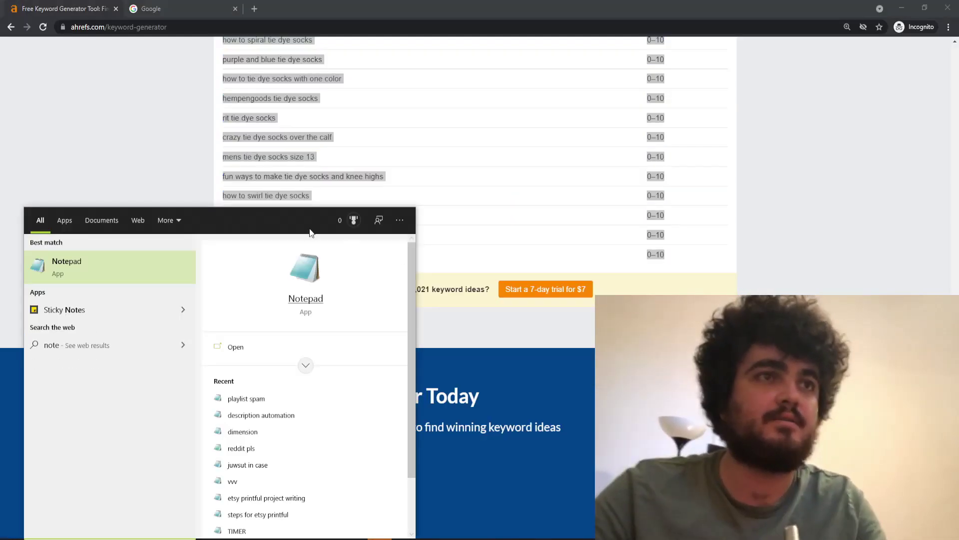
pyautogui.click(144, 254)
pyautogui.hotkey('ctrl', 'v')
pyautogui.press('super+Up')
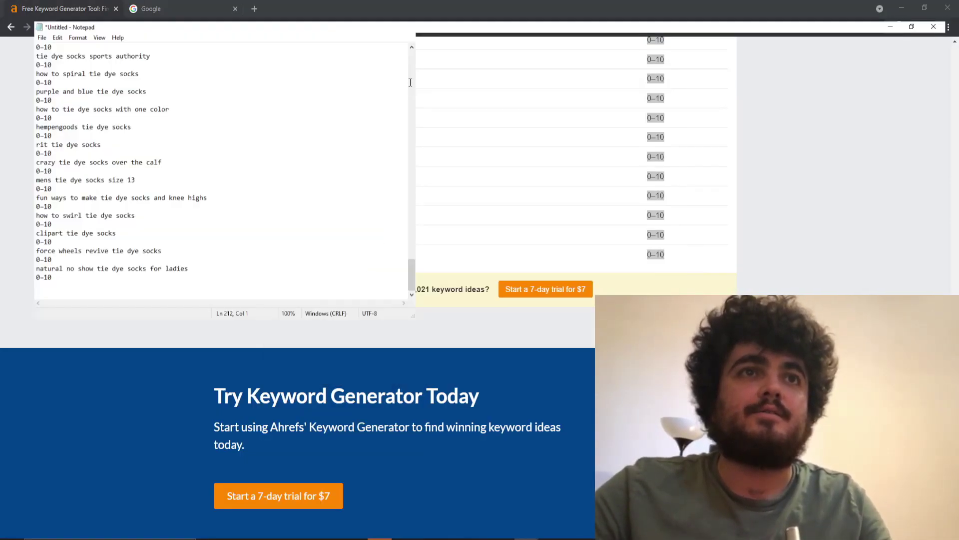
# Delete some of the 0–10 volume lines from the pasted keyword list
pyautogui.scroll(6, 65, 472)
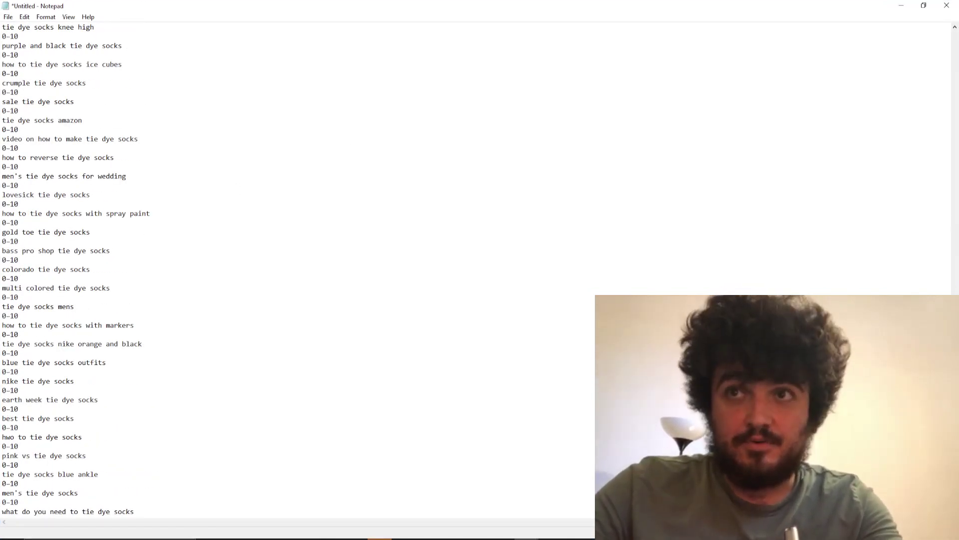
pyautogui.moveTo(72, 33); pyautogui.dragTo(1, 36)
pyautogui.press('Delete')
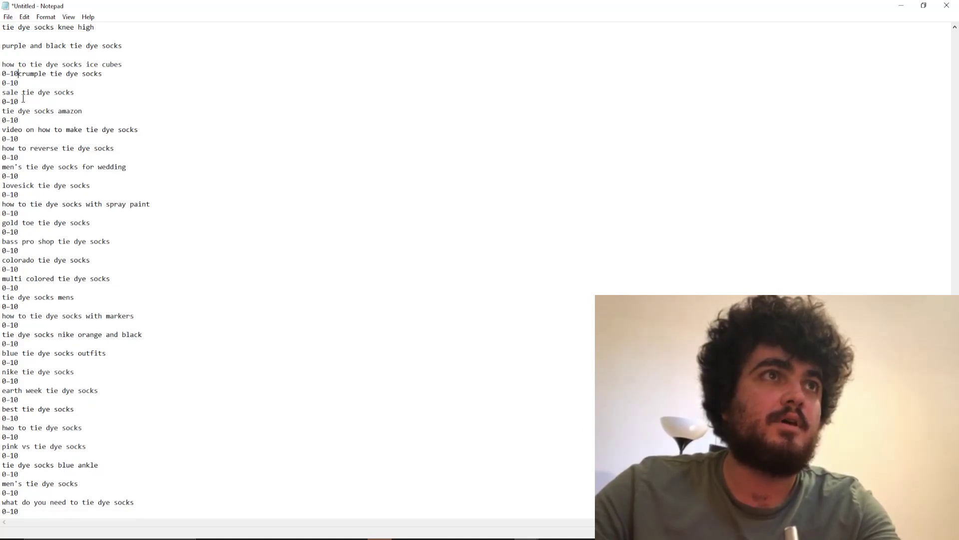
pyautogui.hotkey('ctrl', 'z')
pyautogui.click(22, 74)
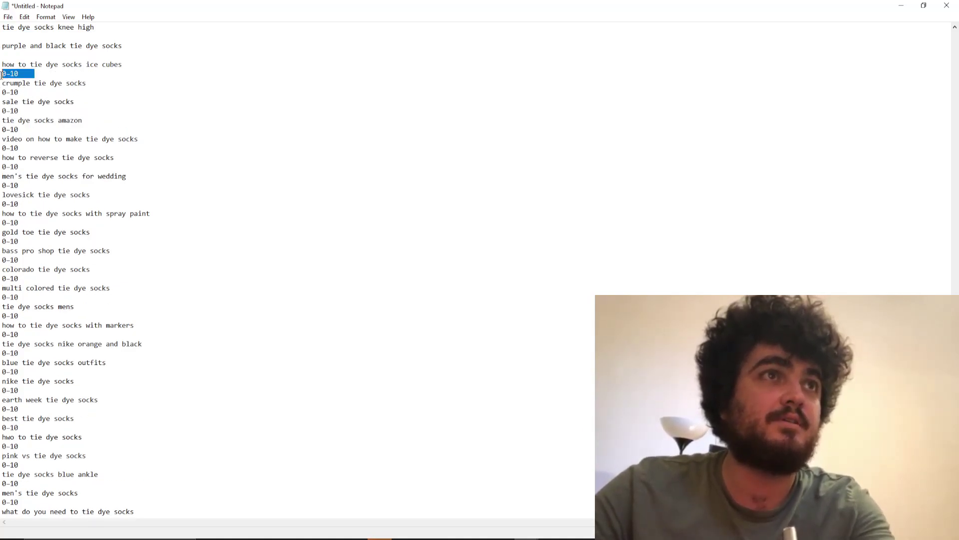
pyautogui.press('Delete')
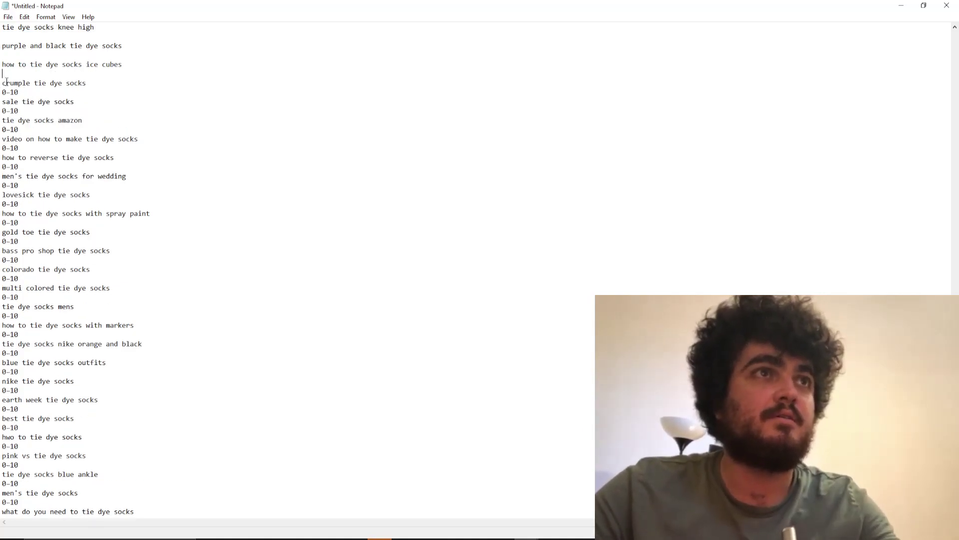
pyautogui.tripleClick(32, 88)
pyautogui.click(219, 139)
pyautogui.hotkey('ctrl', 'f')
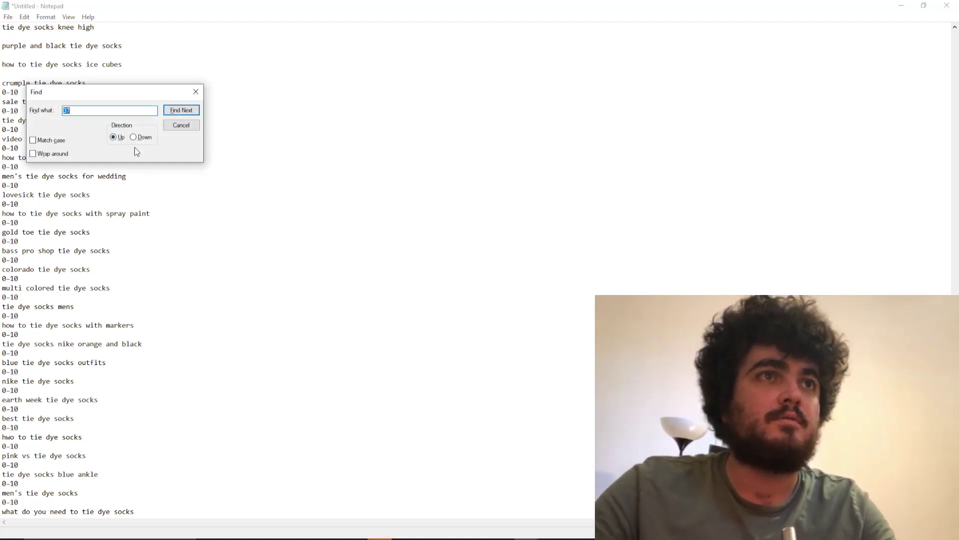
pyautogui.click(196, 91)
# Paste the keyword table a few lines down in the blank Google Docs document
pyautogui.hotkey('alt', 'Tab')
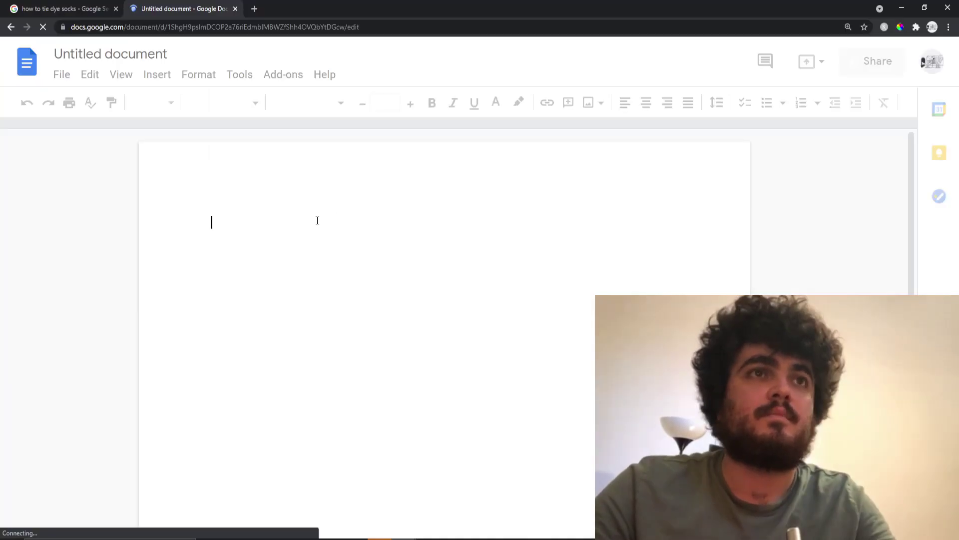
pyautogui.write('`')
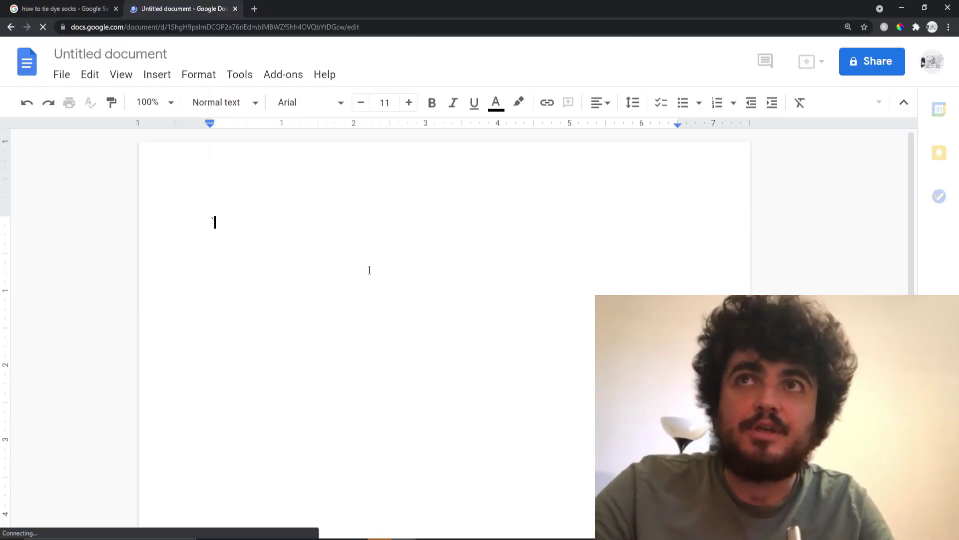
pyautogui.press('Return')
pyautogui.press('Return')
pyautogui.press('Return')
pyautogui.press('Return')
pyautogui.press('Return')
pyautogui.press('Return')
pyautogui.press('Return')
pyautogui.press('Return')
pyautogui.press('Return')
pyautogui.press('Return')
pyautogui.press('Return')
pyautogui.press('Return')
pyautogui.press('Return')
pyautogui.press('Return')
pyautogui.press('Return')
pyautogui.press('Return')
pyautogui.press('Return')
pyautogui.press('Return')
pyautogui.press('Return')
pyautogui.press('Return')
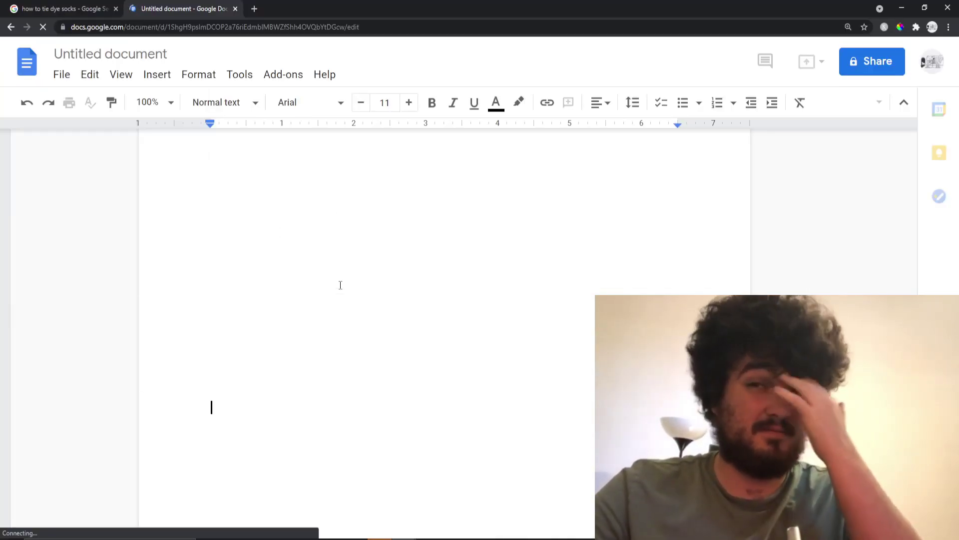
pyautogui.press('Return')
pyautogui.press('Return')
pyautogui.press('Return')
pyautogui.press('Return')
pyautogui.press('Return')
pyautogui.press('Return')
pyautogui.press('Return')
pyautogui.press('Return')
pyautogui.press('Return')
pyautogui.press('Return')
pyautogui.press('Return')
pyautogui.press('Return')
pyautogui.press('Return')
pyautogui.press('Return')
pyautogui.press('Return')
pyautogui.press('Return')
pyautogui.press('Return')
pyautogui.press('Return')
pyautogui.press('Return')
pyautogui.press('Return')
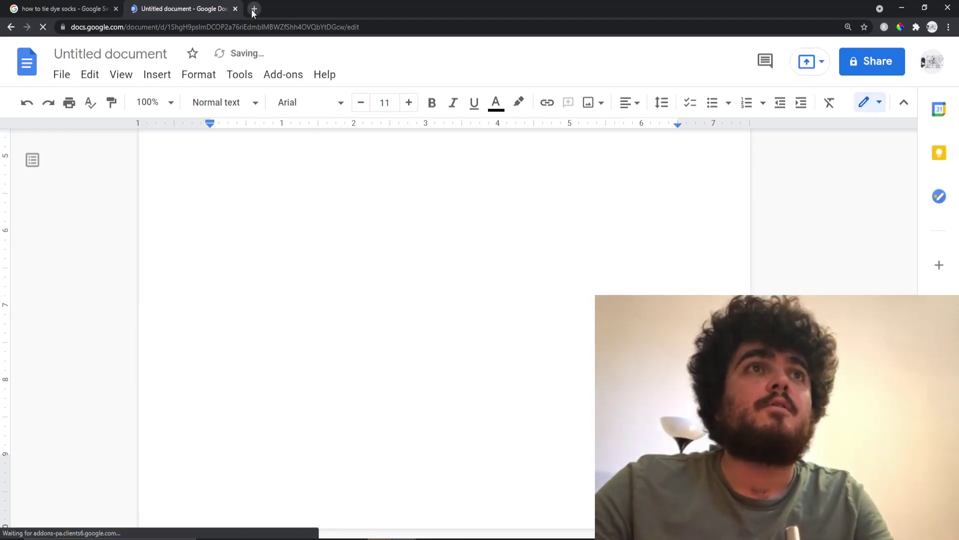
pyautogui.hotkey('ctrl', 'v')
pyautogui.scroll(4, 322, 273)
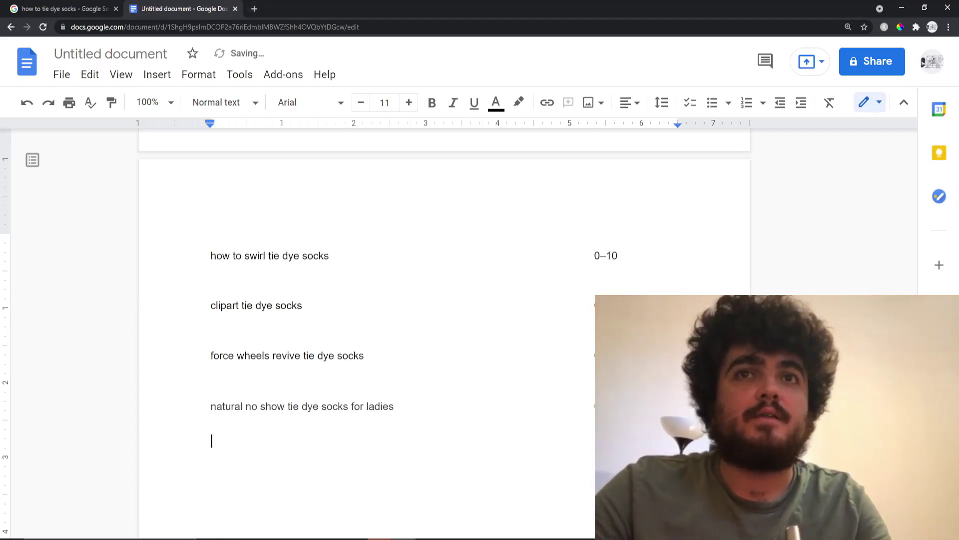
# Search the document for '0-10' using Find and replace
pyautogui.hotkey('ctrl', 'f')
pyautogui.click(842, 147)
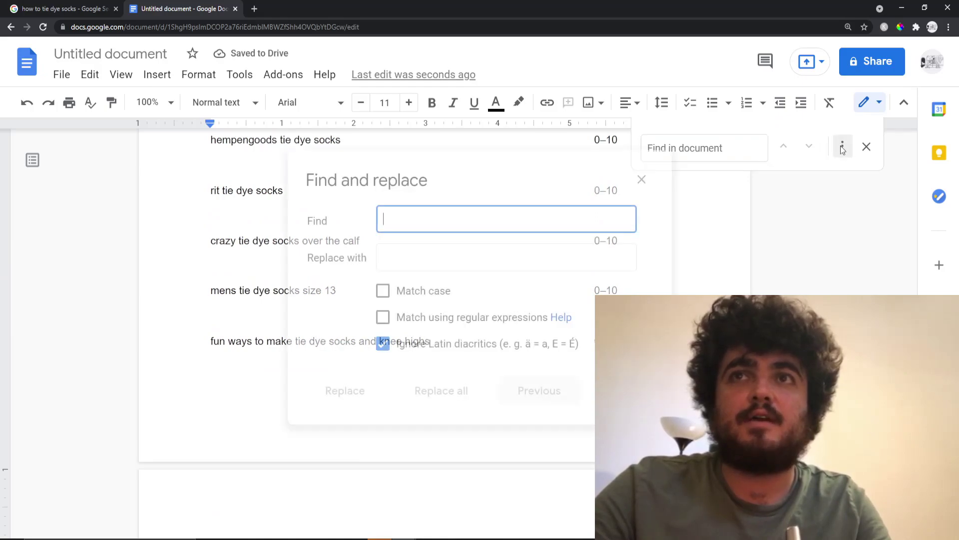
pyautogui.write('0-10')
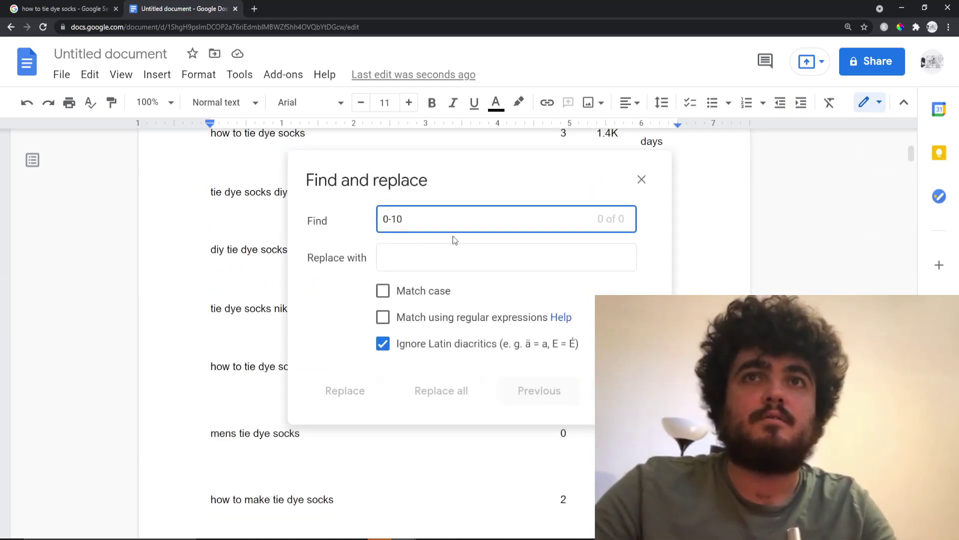
pyautogui.moveTo(492, 171); pyautogui.dragTo(251, 217)
pyautogui.scroll(-10, 586, 411)
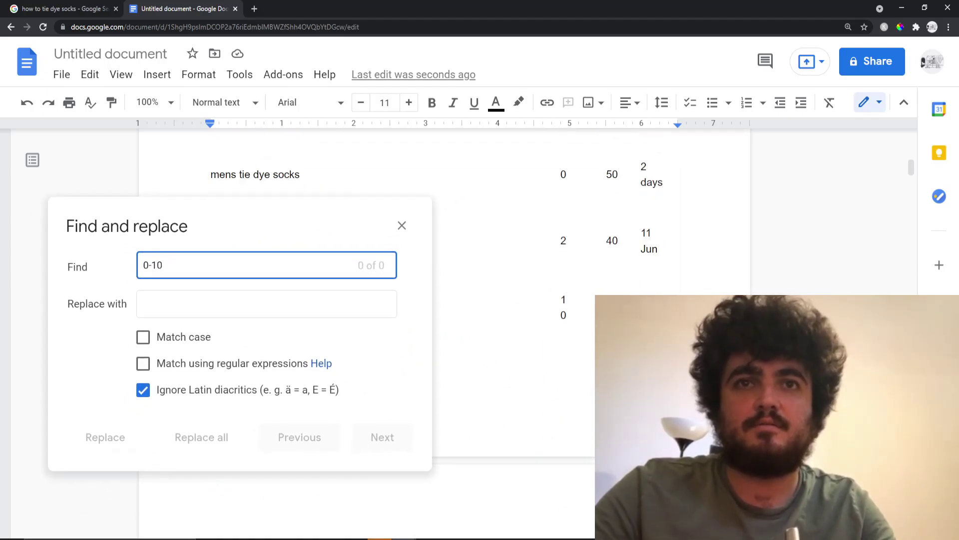
pyautogui.scroll(-15, 586, 411)
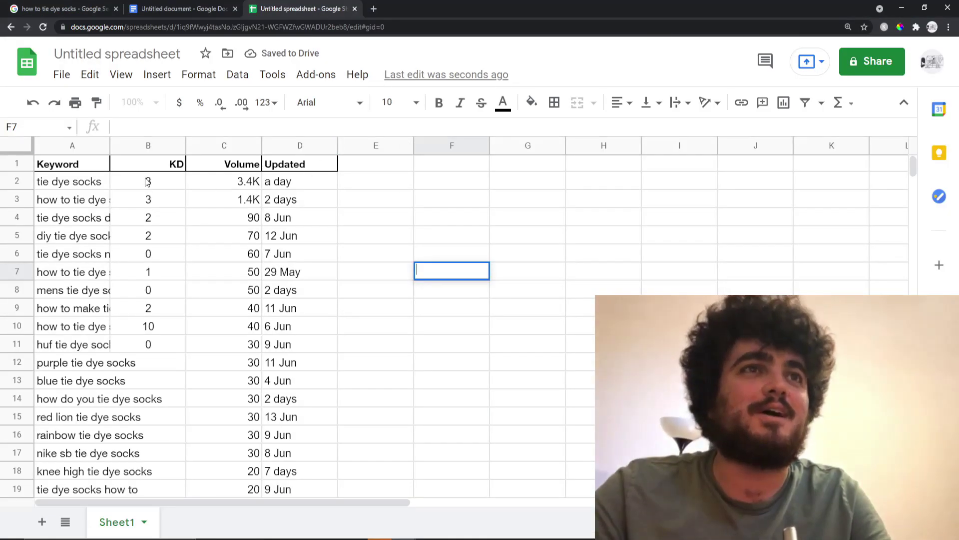
# Widen the Keyword column and clear the KD, Volume and Updated data from columns B–D
pyautogui.click(152, 169)
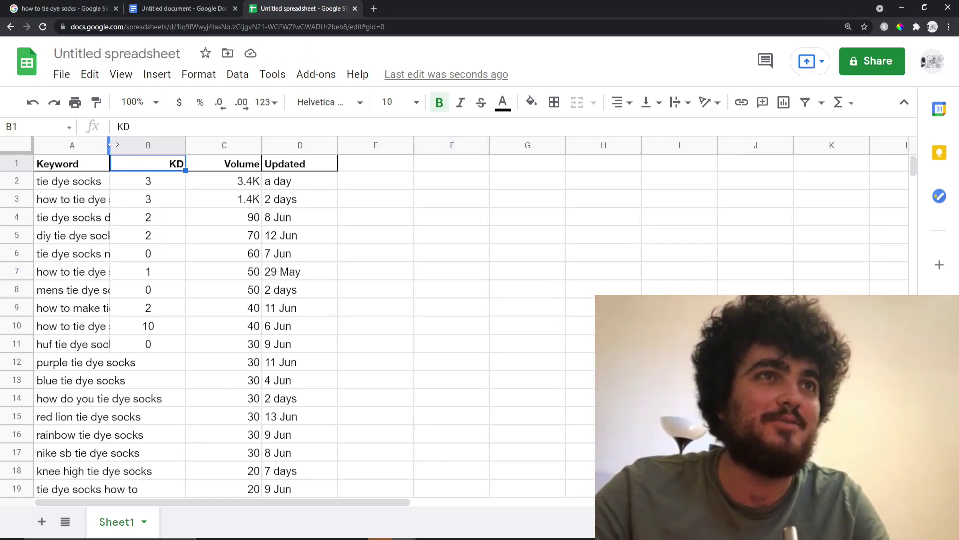
pyautogui.moveTo(110, 145); pyautogui.dragTo(250, 145)
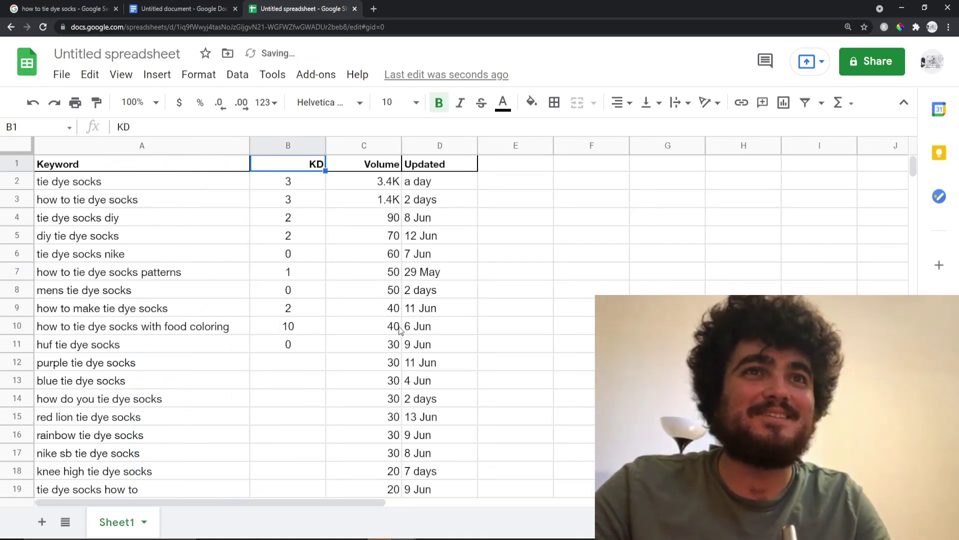
pyautogui.scroll(-20, 400, 330)
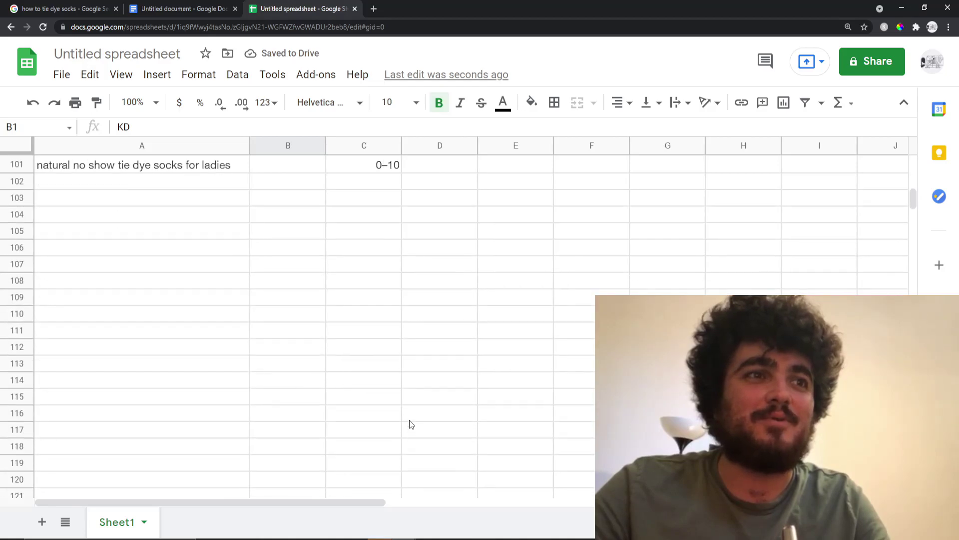
pyautogui.scroll(2, 409, 420)
pyautogui.keyDown('shift'); pyautogui.click(448, 299); pyautogui.keyUp('shift')
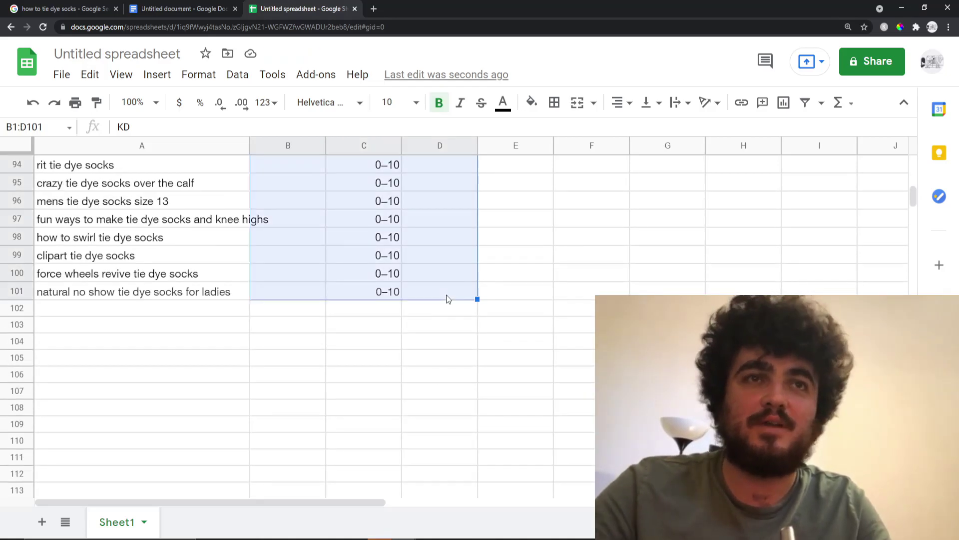
pyautogui.press('Delete')
pyautogui.scroll(20, 439, 261)
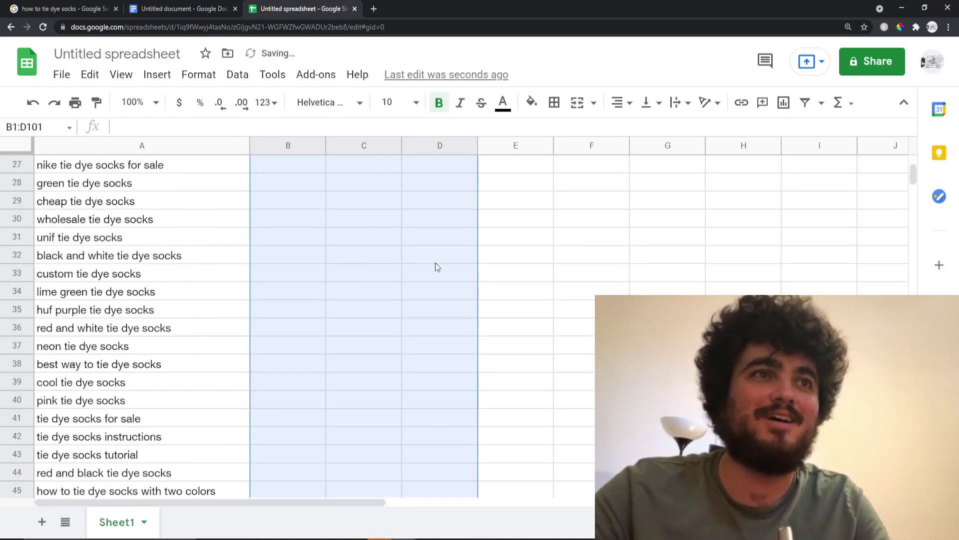
pyautogui.scroll(8, 435, 263)
# Copy the keyword list A1:A101 and return to the Google Docs brief
pyautogui.click(375, 257)
pyautogui.hotkey('ctrl', 'a')
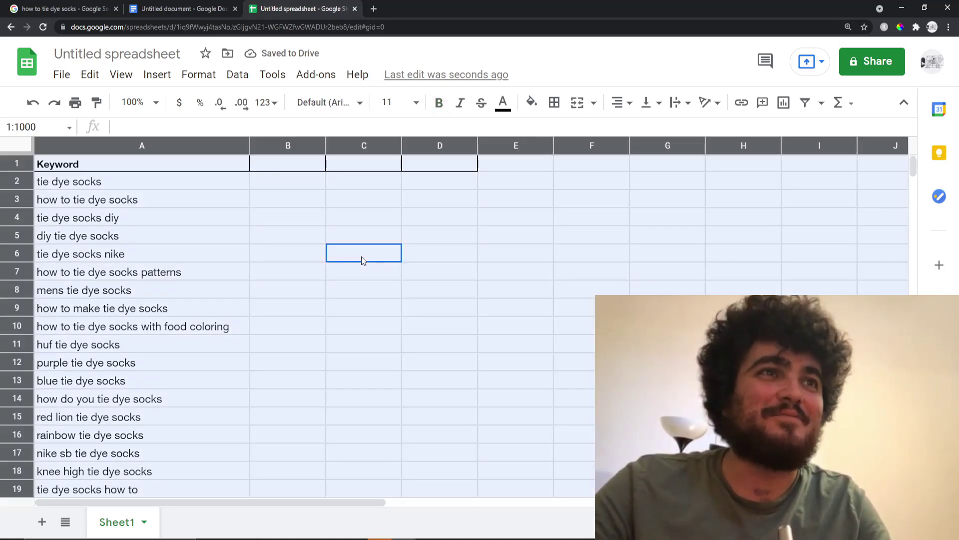
pyautogui.click(111, 168)
pyautogui.scroll(-20, 176, 379)
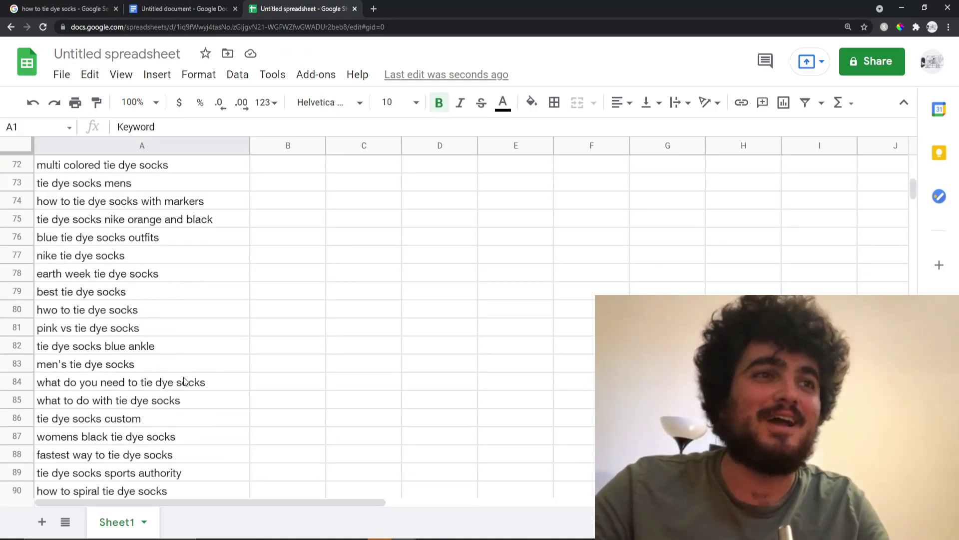
pyautogui.scroll(4, 140, 292)
pyautogui.keyDown('shift'); pyautogui.click(136, 276); pyautogui.keyUp('shift')
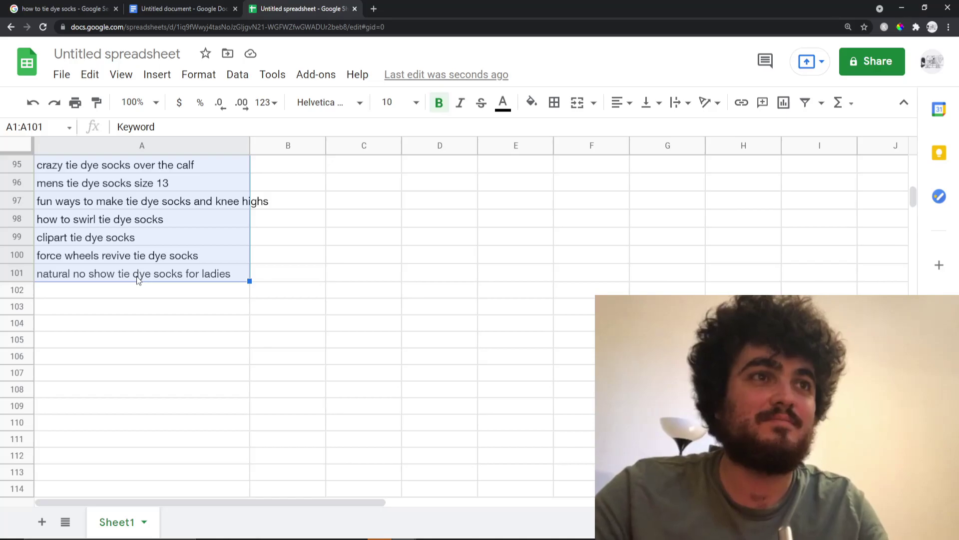
pyautogui.hotkey('ctrl', 'c')
pyautogui.click(172, 7)
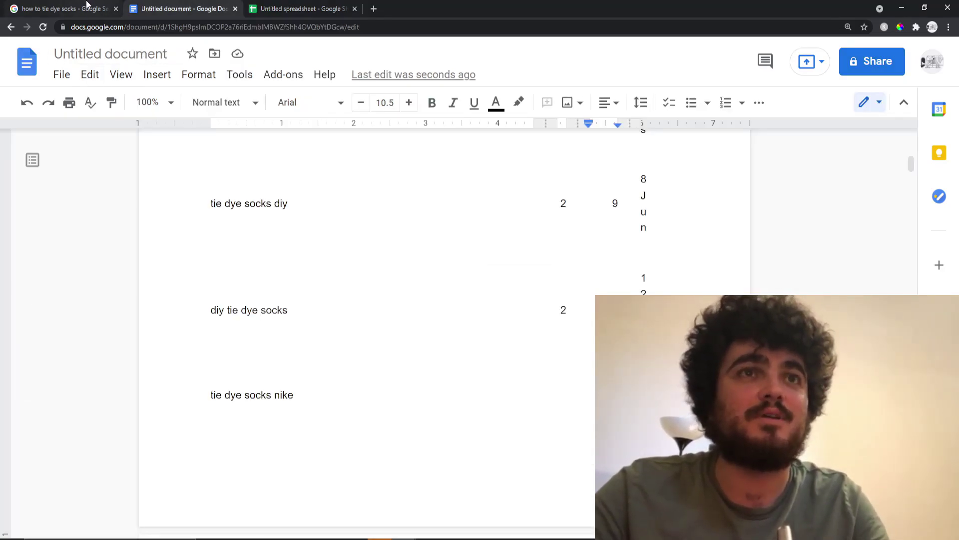
# Paste the keyword list below the shortlisted keywords in Notepad and maximize the notes window
pyautogui.hotkey('alt', 'Tab')
pyautogui.hotkey('alt', 'Tab')
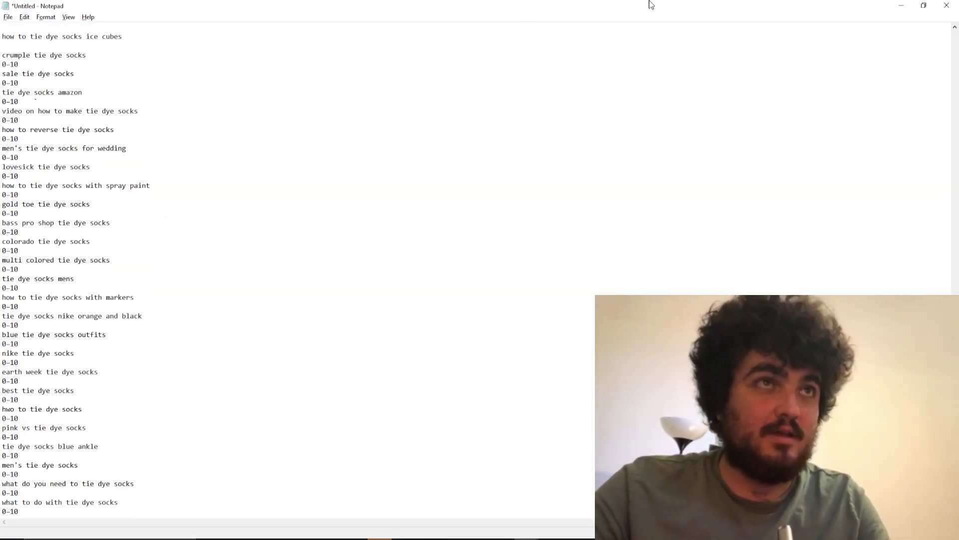
pyautogui.hotkey('alt', 'Tab')
pyautogui.click(225, 349)
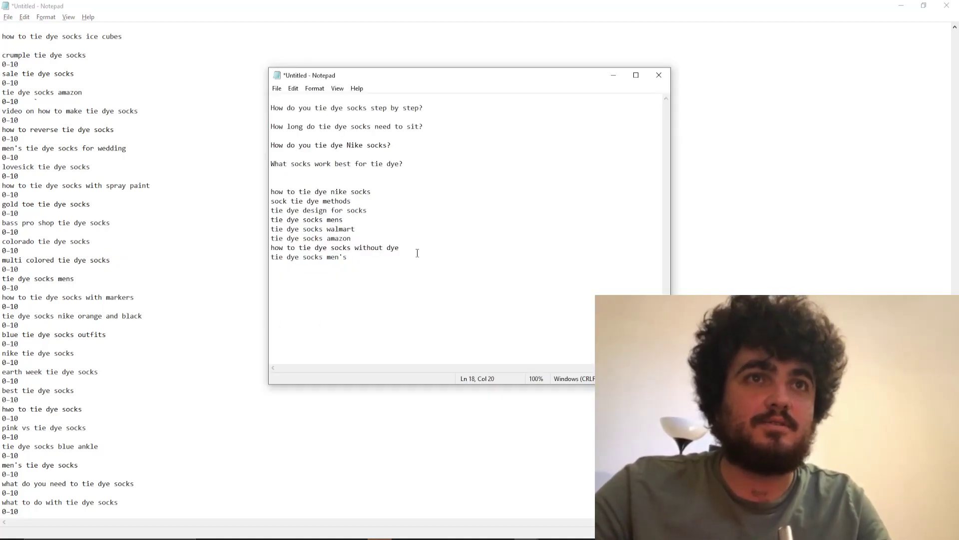
pyautogui.hotkey('ctrl', 'v')
pyautogui.scroll(20, 415, 253)
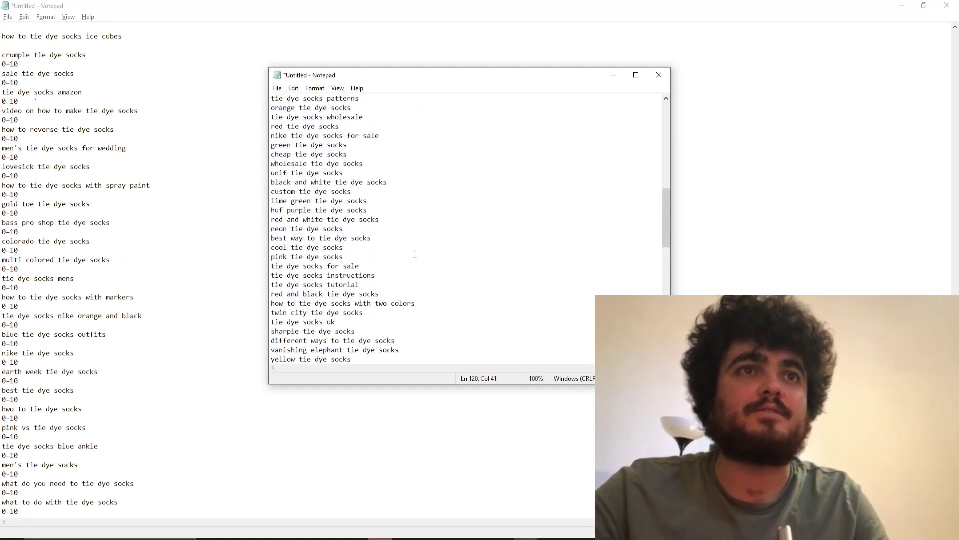
pyautogui.scroll(-20, 414, 260)
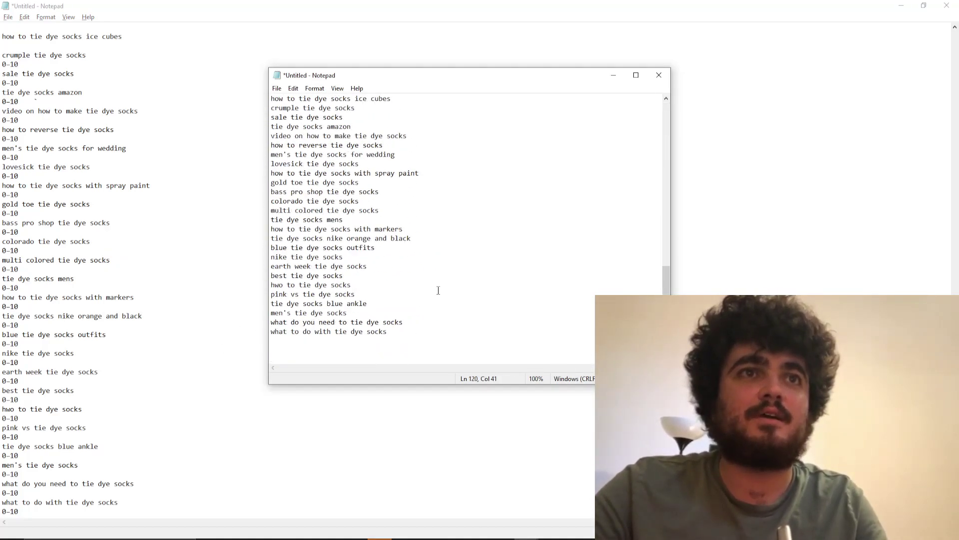
pyautogui.doubleClick(436, 79)
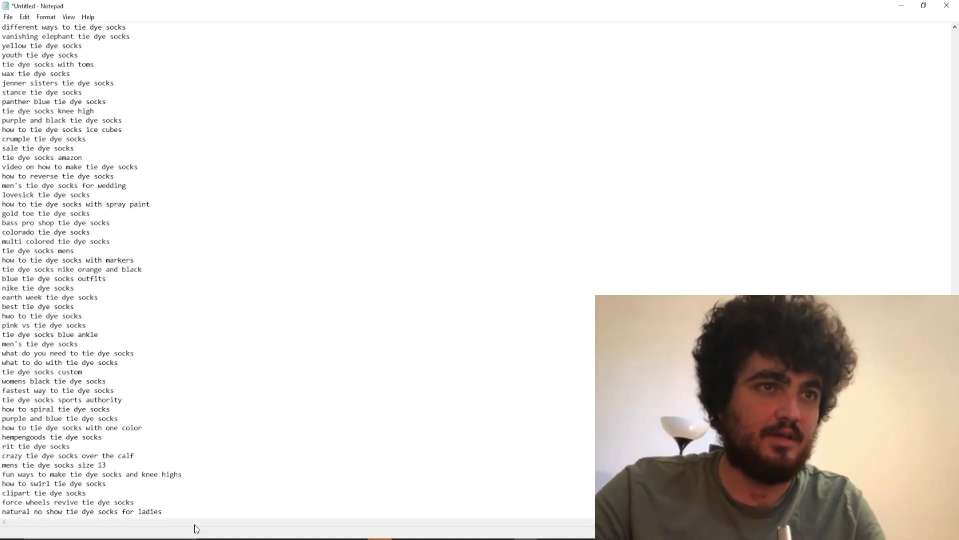
# Review the four FAQ questions, eight shortlisted keywords and full keyword list in the notes
pyautogui.moveTo(183, 508); pyautogui.dragTo(144, 403)
pyautogui.click(132, 424)
pyautogui.scroll(18, 132, 424)
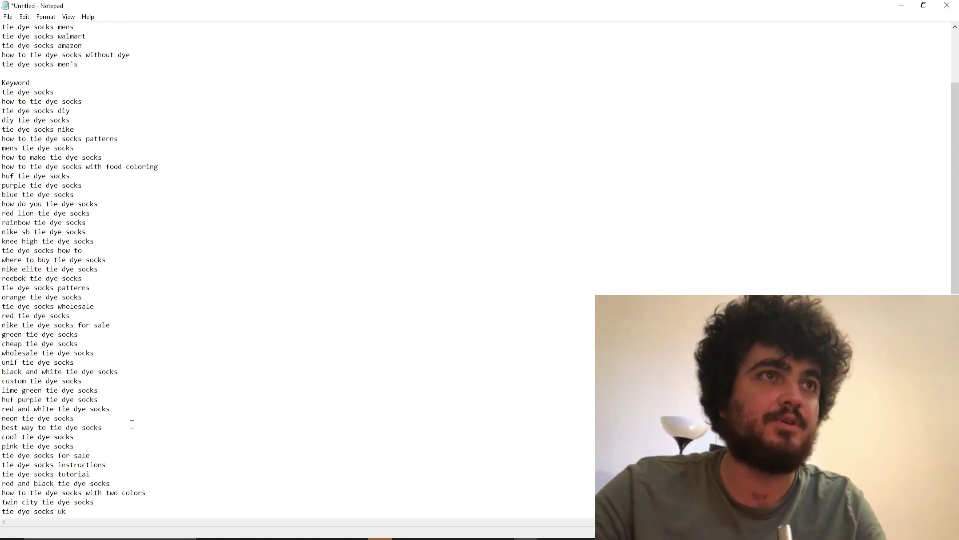
pyautogui.scroll(4, 132, 425)
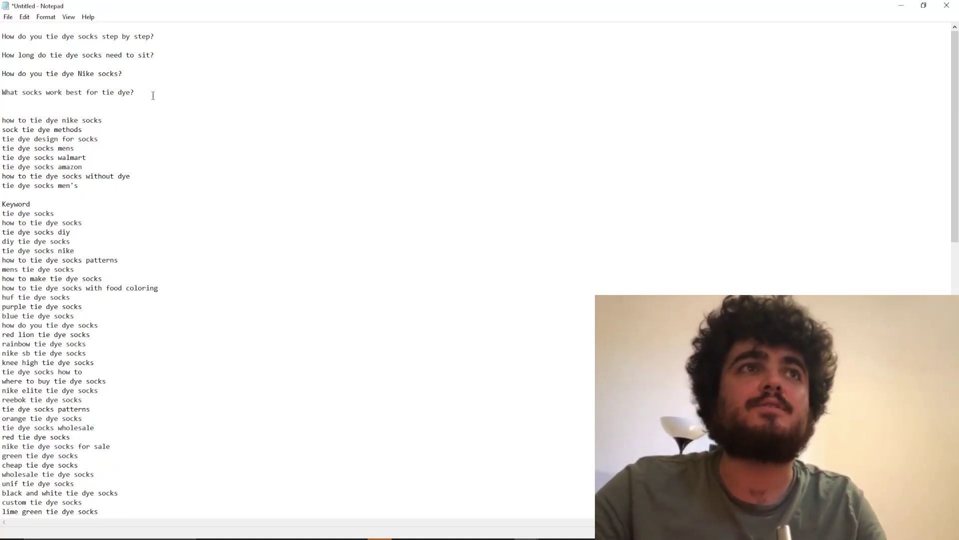
pyautogui.moveTo(153, 95); pyautogui.dragTo(3, 35)
pyautogui.click(100, 83)
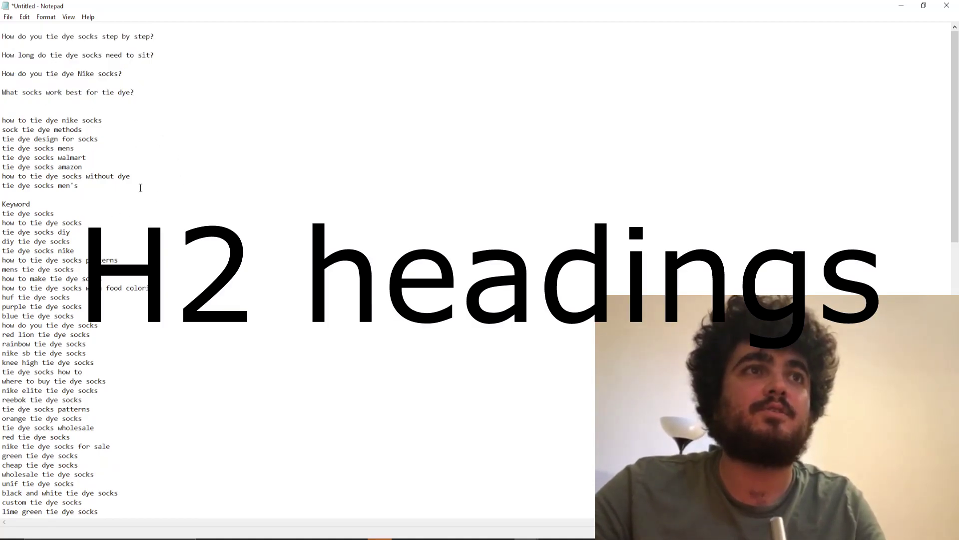
pyautogui.moveTo(140, 188); pyautogui.dragTo(10, 156)
pyautogui.moveTo(98, 186); pyautogui.dragTo(1, 122)
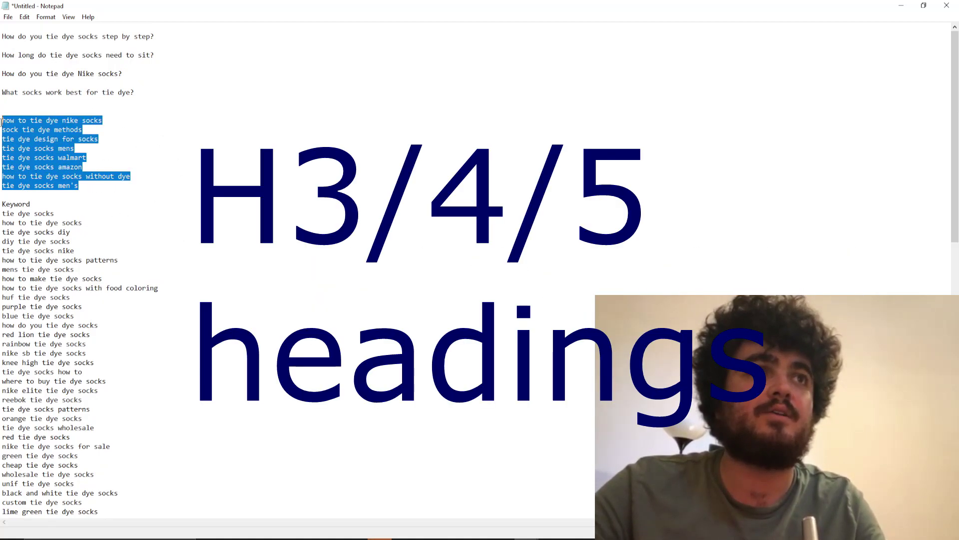
pyautogui.click(40, 205)
pyautogui.moveTo(2, 204); pyautogui.dragTo(180, 483)
pyautogui.scroll(-5, 117, 410)
pyautogui.click(222, 448)
pyautogui.hotkey('alt', 'Tab')
pyautogui.hotkey('alt', 'Tab')
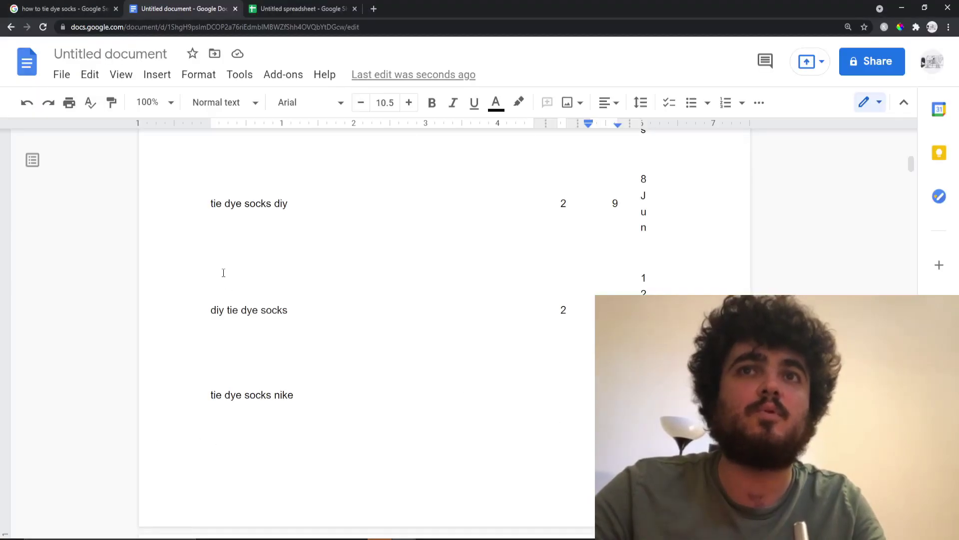
pyautogui.hotkey('alt', 'Tab')
pyautogui.press('Tab')
pyautogui.press('Tab')
pyautogui.click(416, 297)
pyautogui.scroll(15, 418, 297)
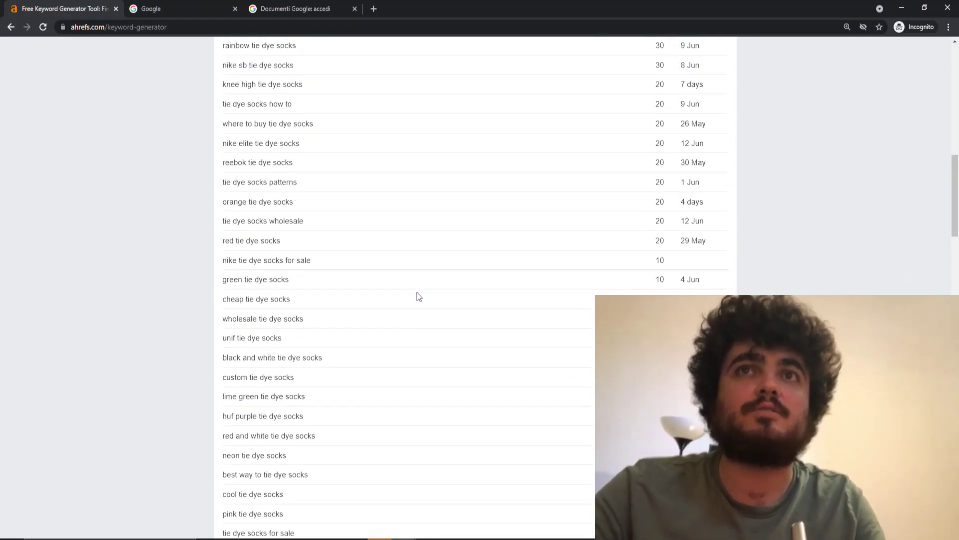
pyautogui.moveTo(279, 221); pyautogui.dragTo(253, 223)
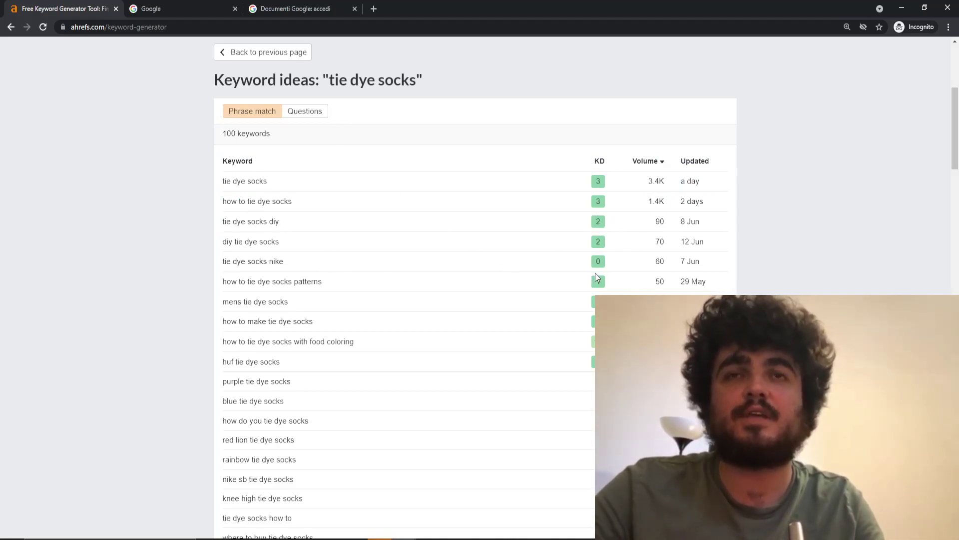
pyautogui.moveTo(313, 226); pyautogui.dragTo(268, 218)
pyautogui.click(239, 218)
pyautogui.click(269, 221)
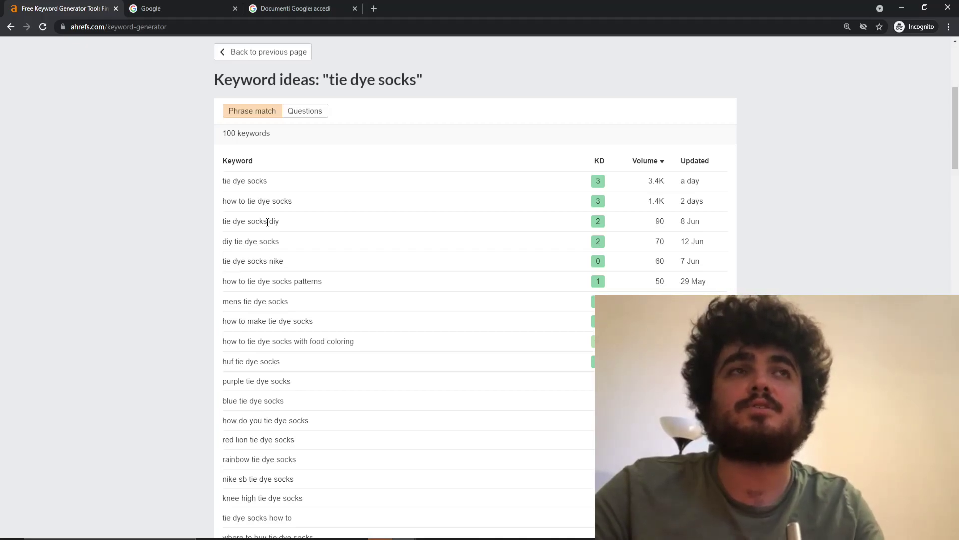
pyautogui.hotkey('alt', 'Tab')
pyautogui.scroll(4, 266, 360)
pyautogui.hotkey('alt', 'Tab')
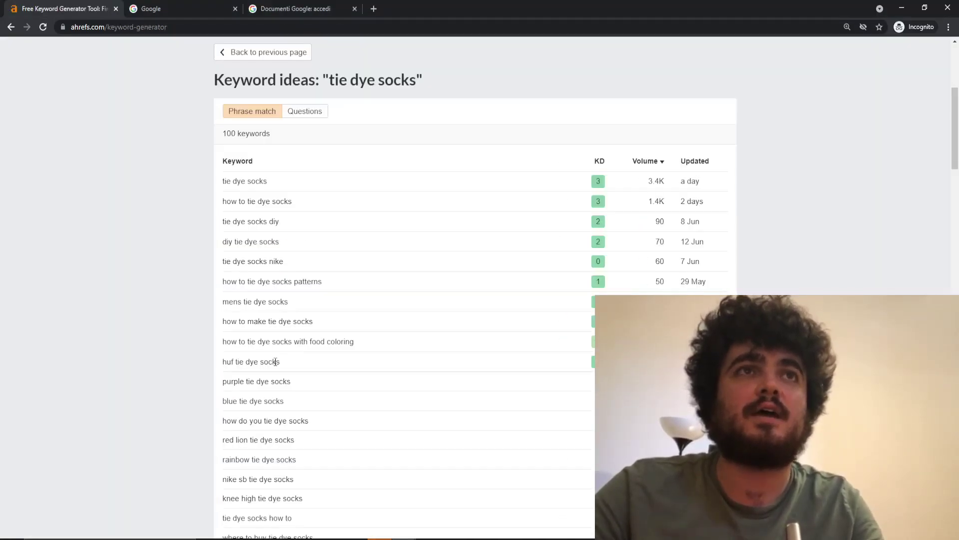
pyautogui.hotkey('alt', 'Tab')
pyautogui.press('Tab')
pyautogui.scroll(10, 268, 286)
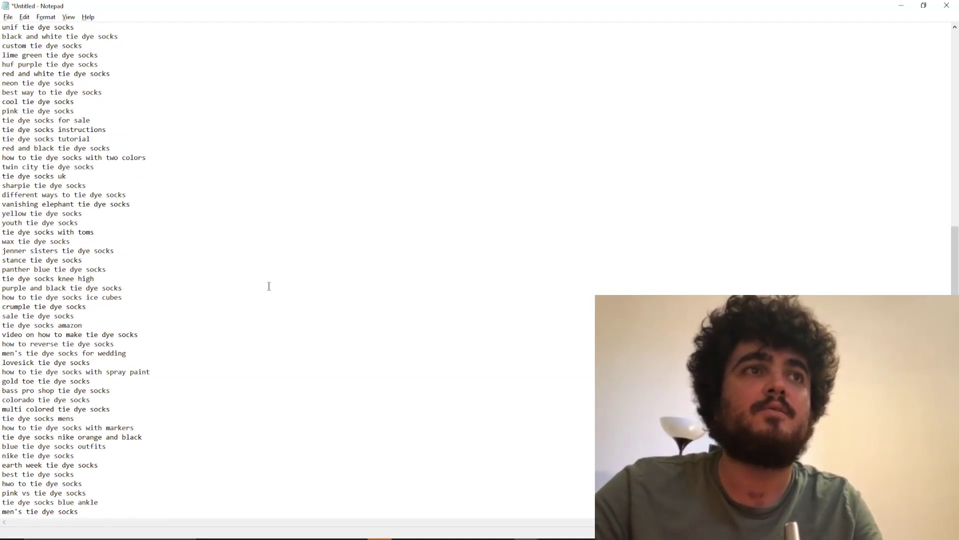
pyautogui.scroll(3, 269, 286)
pyautogui.hotkey('alt', 'Tab')
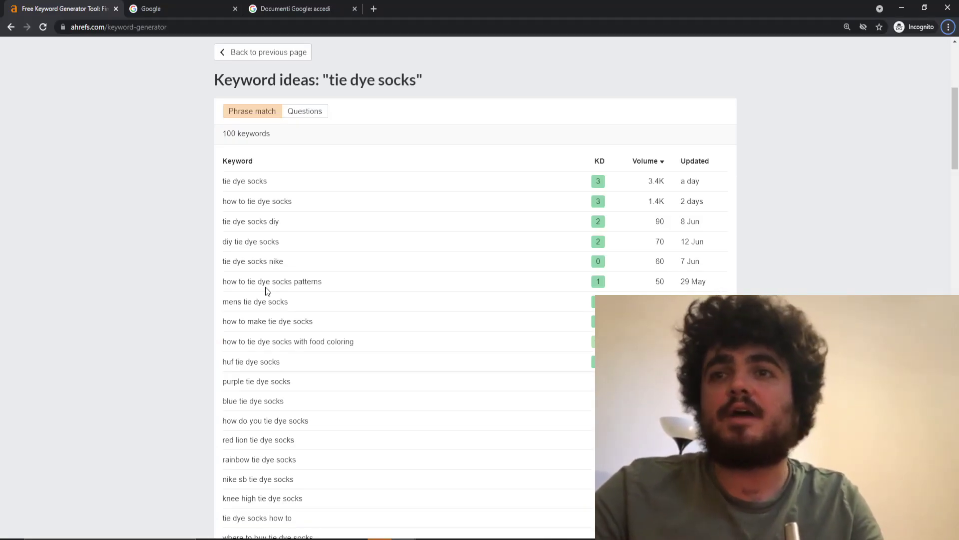
pyautogui.hotkey('alt', 'Tab')
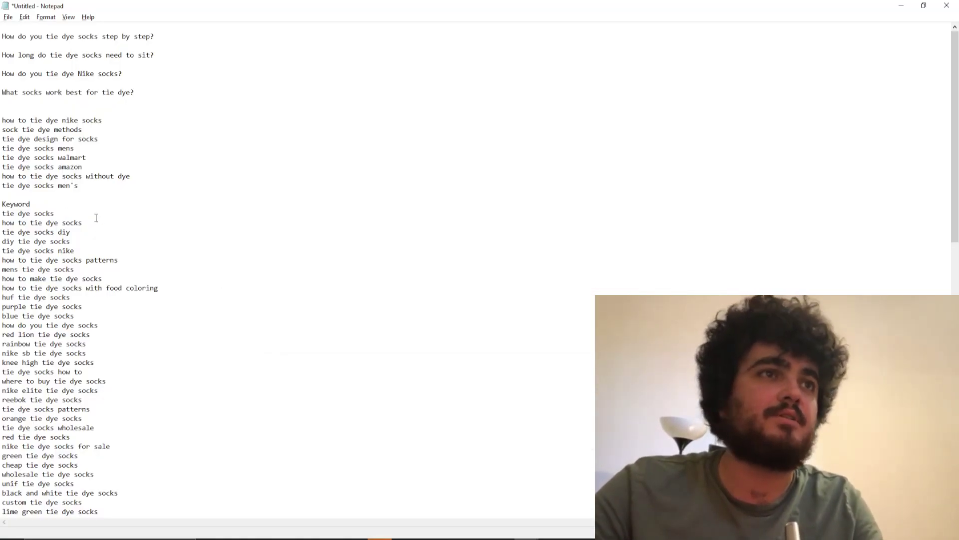
pyautogui.moveTo(6, 25); pyautogui.dragTo(388, 426)
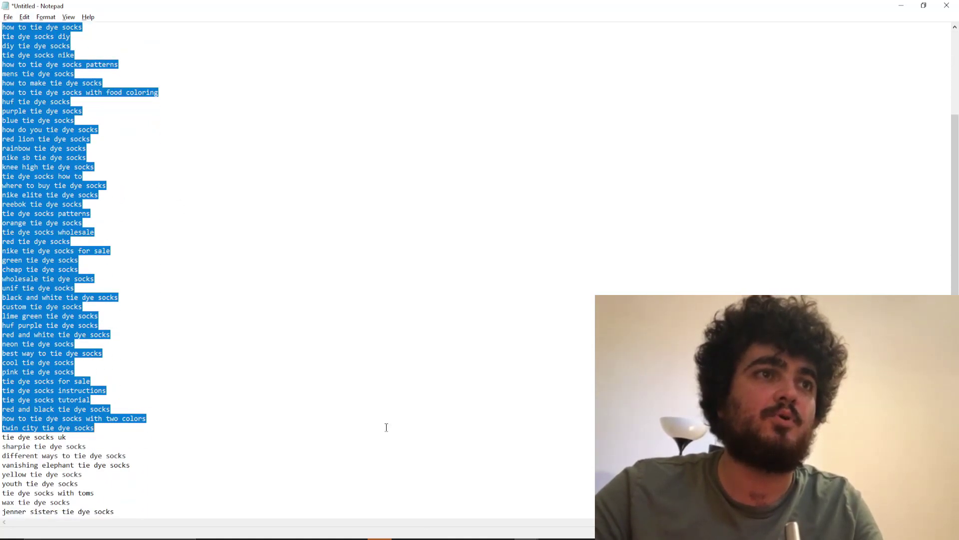
pyautogui.click(363, 399)
pyautogui.scroll(7, 221, 360)
pyautogui.hotkey('alt', 'Tab')
pyautogui.hotkey('alt', 'Tab')
pyautogui.hotkey('alt', 'Tab')
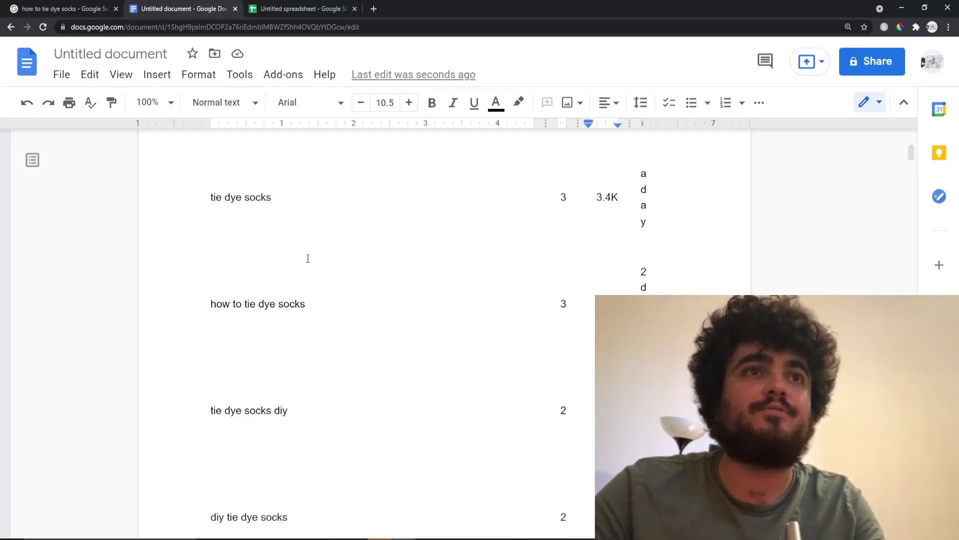
# Clear the old table from the Docs brief and paste in the four FAQ questions
pyautogui.click(327, 313)
pyautogui.hotkey('ctrl', 'a')
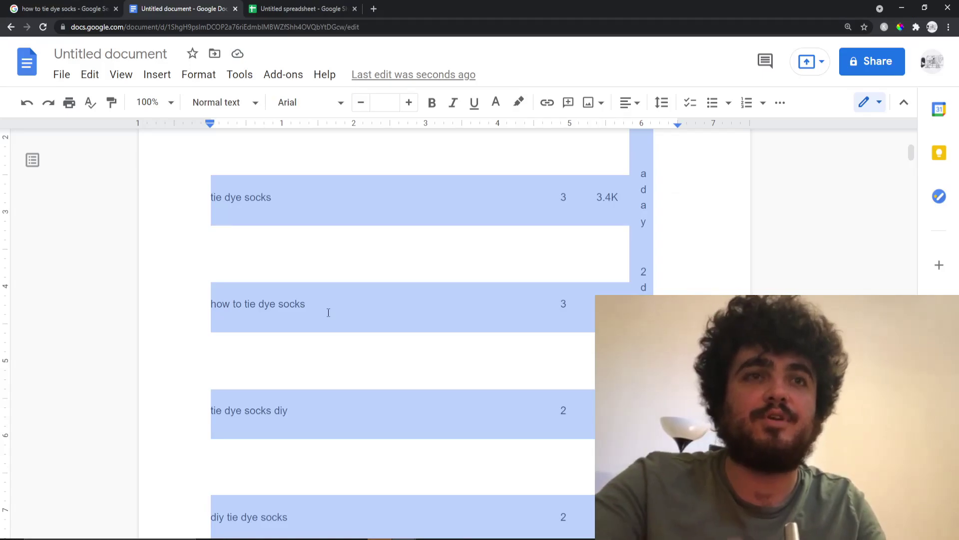
pyautogui.press('BackSpace')
pyautogui.hotkey('alt', 'Tab')
pyautogui.hotkey('alt', 'Tab')
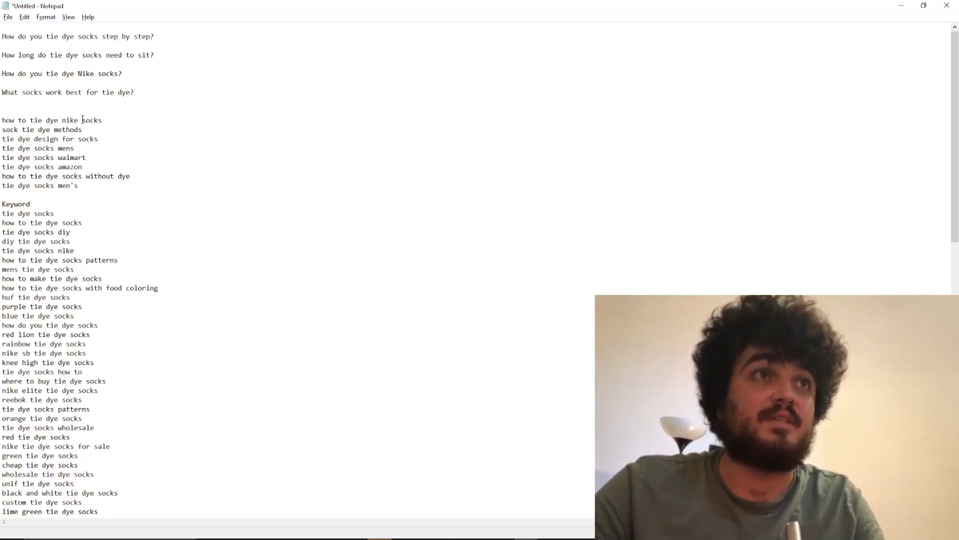
pyautogui.moveTo(139, 93); pyautogui.dragTo(8, 20)
pyautogui.hotkey('ctrl', 'c')
pyautogui.hotkey('alt', 'Tab')
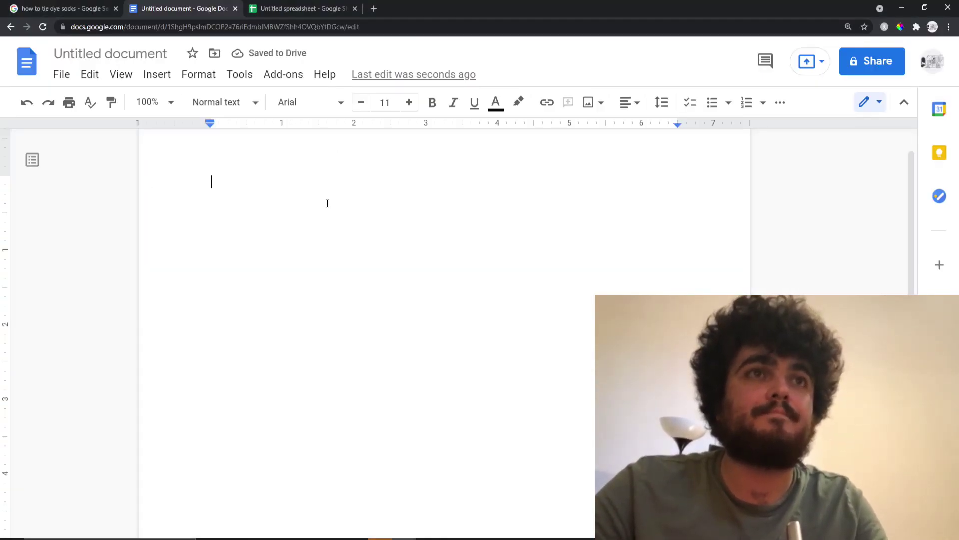
pyautogui.hotkey('ctrl', 'v')
# Copy the eight shortlisted keyword lines from Notepad into the brief
pyautogui.hotkey('alt', 'Tab')
pyautogui.moveTo(80, 186); pyautogui.dragTo(2, 121)
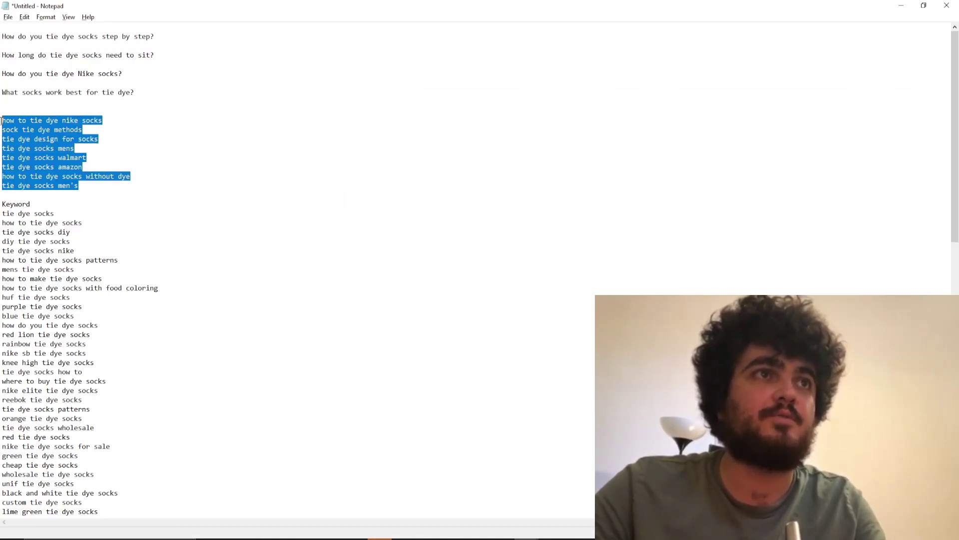
pyautogui.hotkey('alt', 'Tab')
pyautogui.hotkey('ctrl', 'v')
pyautogui.hotkey('alt', 'Tab')
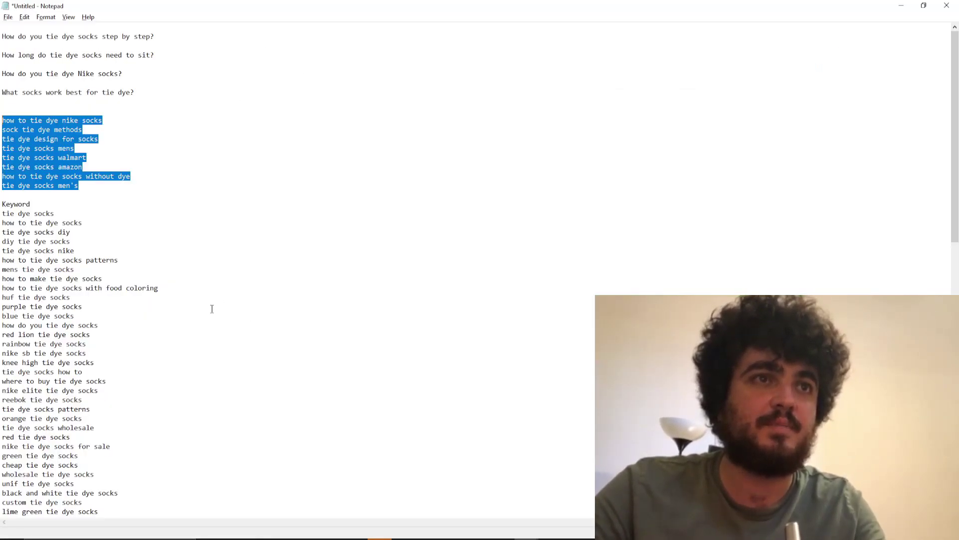
# Select the full keyword list under 'Keyword' in Notepad for copying
pyautogui.moveTo(1, 203); pyautogui.dragTo(120, 398)
pyautogui.rightClick(189, 253)
pyautogui.click(90, 436)
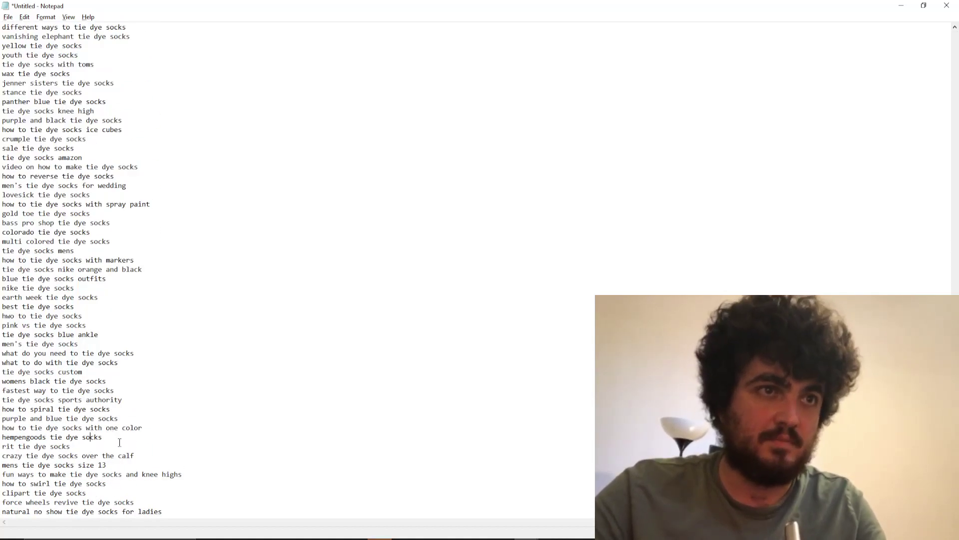
pyautogui.moveTo(170, 506); pyautogui.dragTo(181, 473)
pyautogui.click(169, 514)
pyautogui.moveTo(169, 515); pyautogui.dragTo(3, 213)
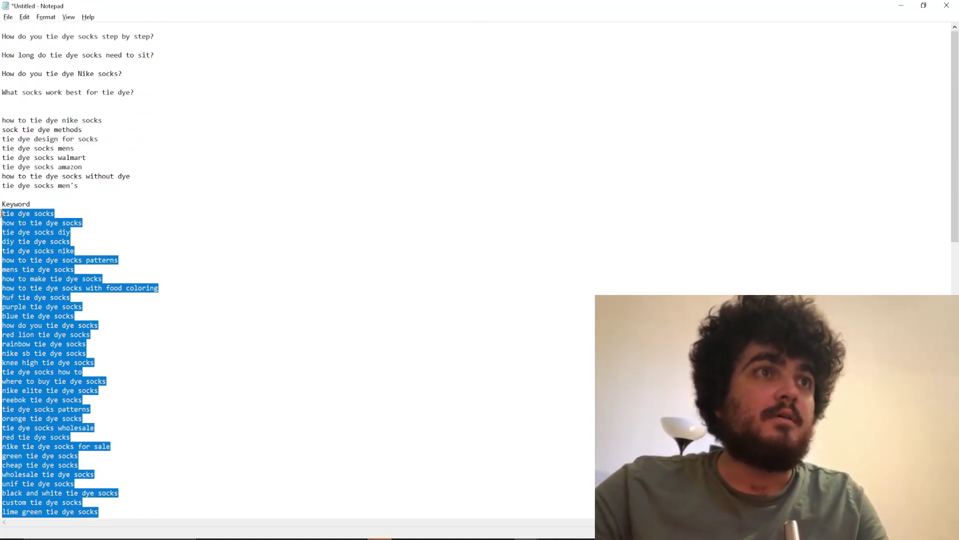
pyautogui.hotkey('alt', 'Tab')
# Paste the keyword list into the brief and open placeholder lines under the step-by-step question
pyautogui.hotkey('ctrl', 'v')
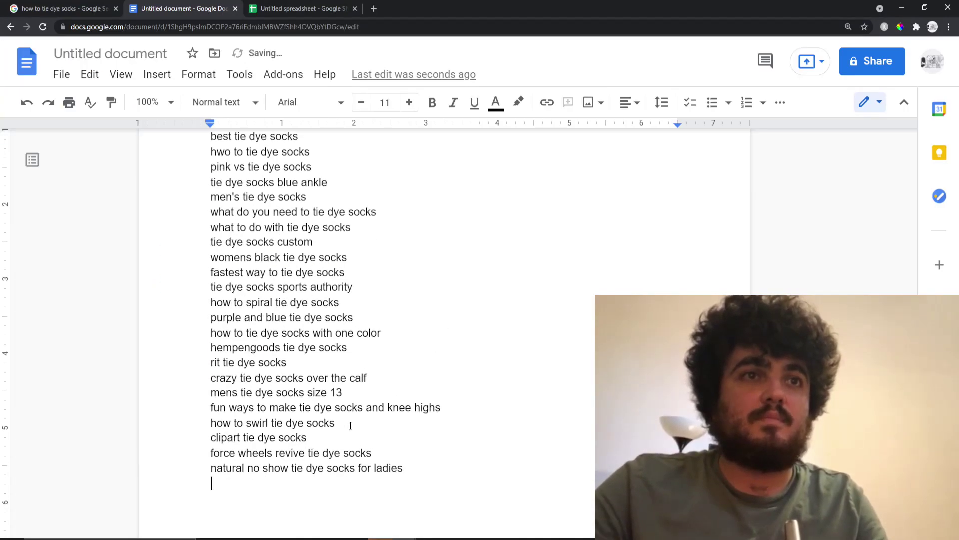
pyautogui.scroll(20, 350, 430)
pyautogui.click(424, 238)
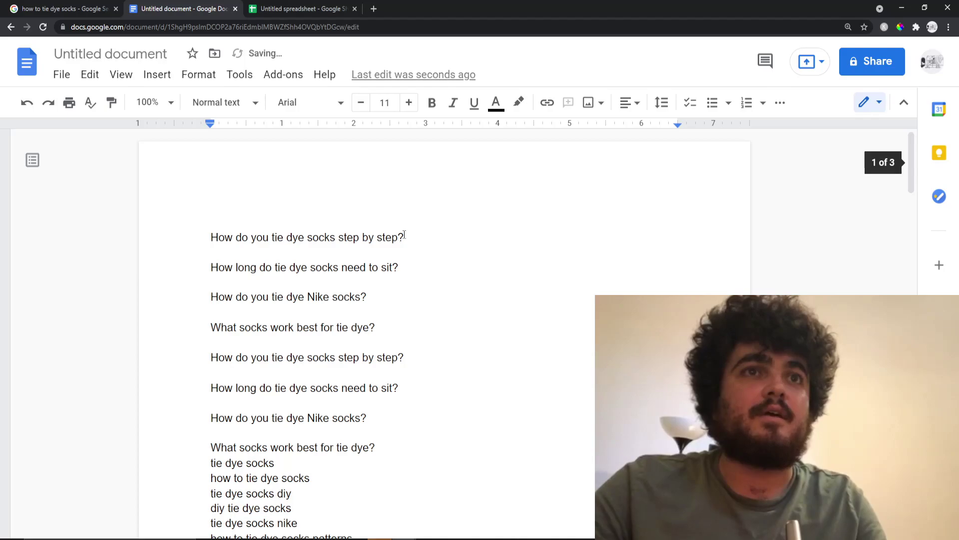
pyautogui.press('Return')
pyautogui.press('Return')
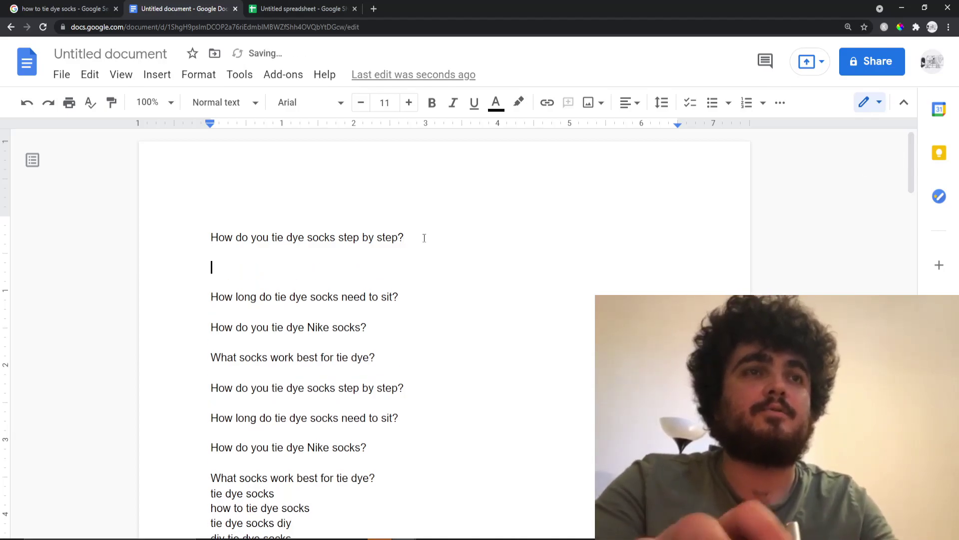
pyautogui.press('BackSpace')
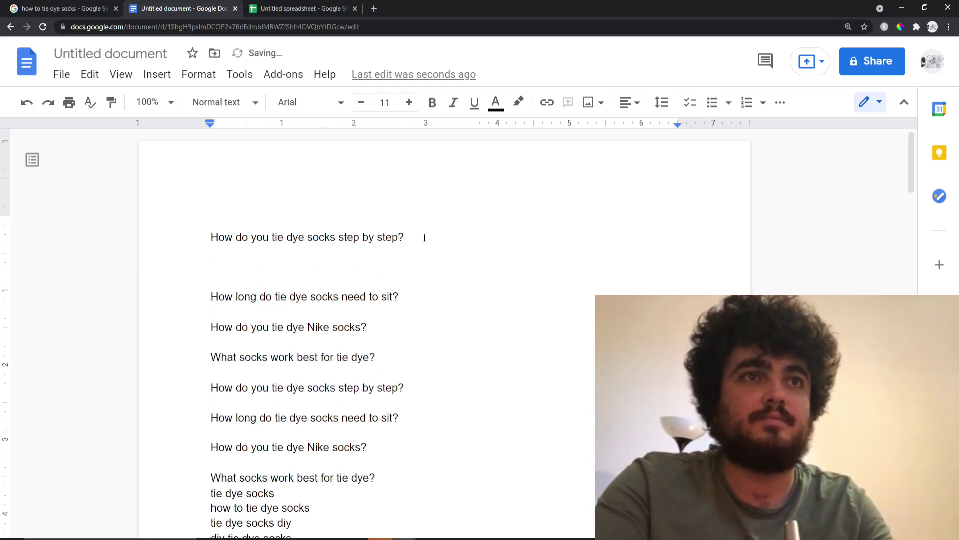
pyautogui.write('-')
pyautogui.press('Return')
pyautogui.write('- - - - - -')
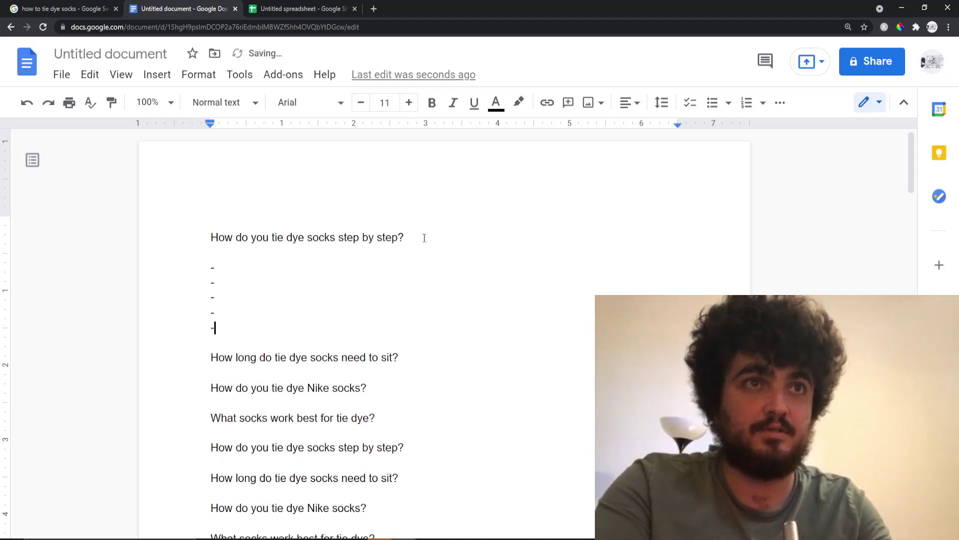
pyautogui.press('BackSpace')
pyautogui.press('BackSpace')
pyautogui.press('BackSpace')
pyautogui.press('BackSpace')
pyautogui.press('BackSpace')
pyautogui.press('BackSpace')
pyautogui.press('BackSpace')
pyautogui.press('BackSpace')
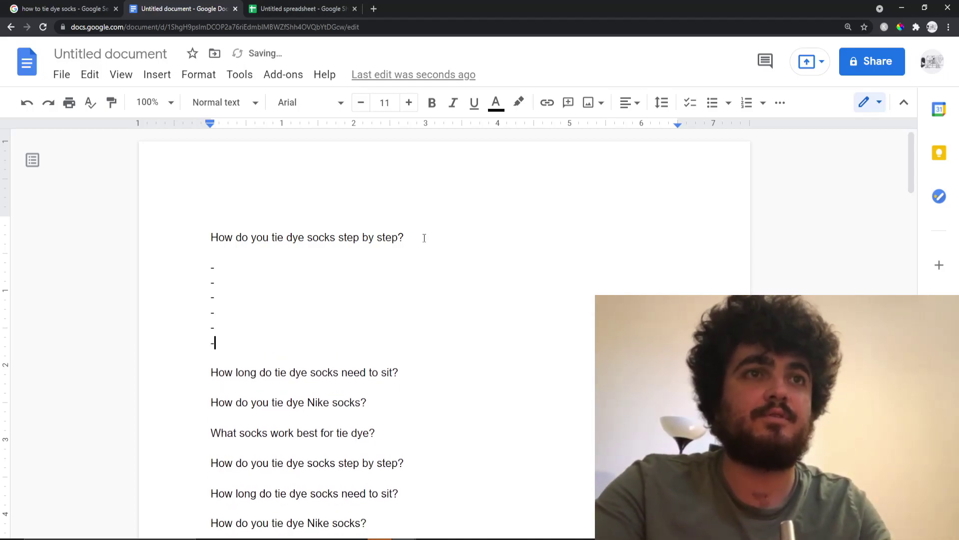
pyautogui.press('BackSpace')
pyautogui.press('BackSpace')
pyautogui.press('BackSpace')
pyautogui.press('BackSpace')
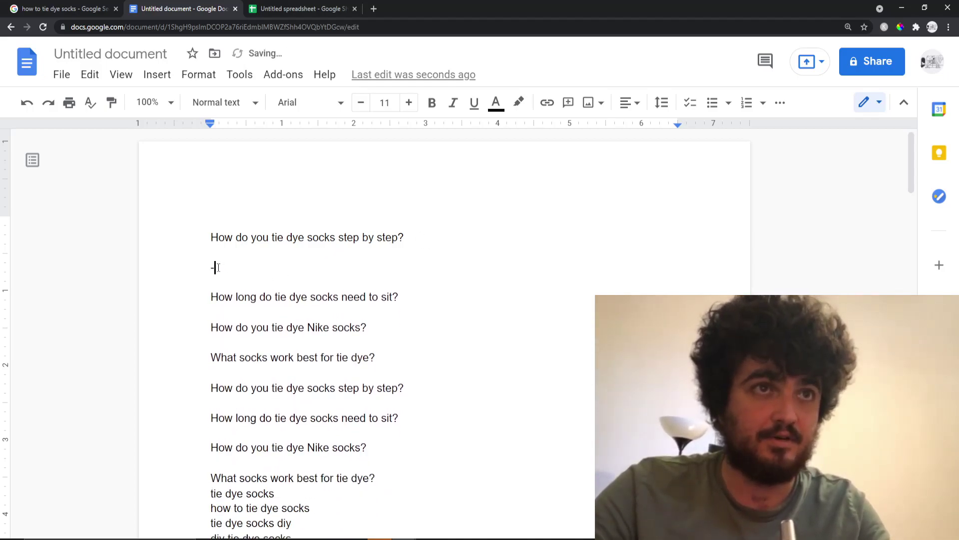
pyautogui.press('Return')
pyautogui.press('BackSpace')
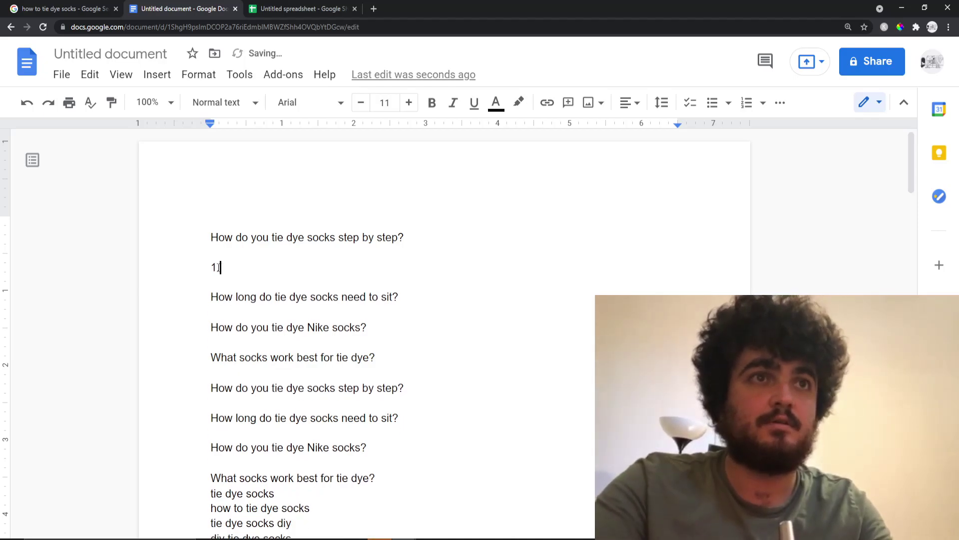
pyautogui.press('Return')
pyautogui.press('BackSpace')
# Number the empty lines 1. through 6. beneath the step-by-step question
pyautogui.press('Return')
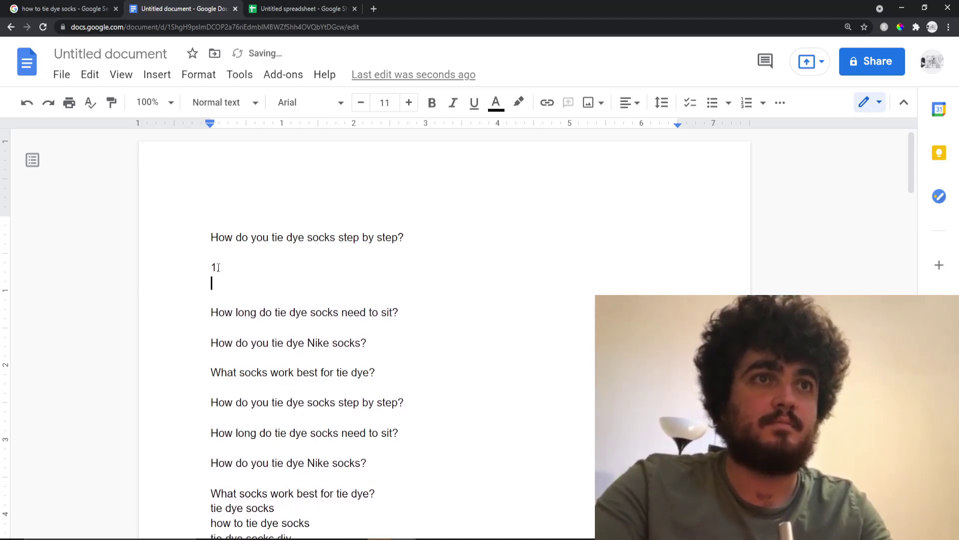
pyautogui.write('2.')
pyautogui.press('Return')
pyautogui.write('3.')
pyautogui.press('Return')
pyautogui.write('4')
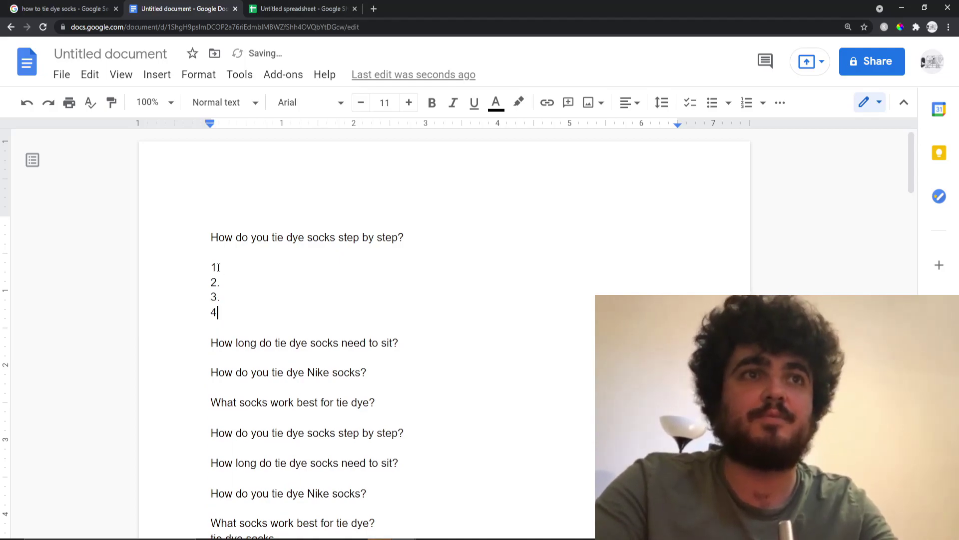
pyautogui.write('.')
pyautogui.press('Return')
pyautogui.write('5. 6')
pyautogui.press('BackSpace')
pyautogui.press('Return')
pyautogui.write('6')
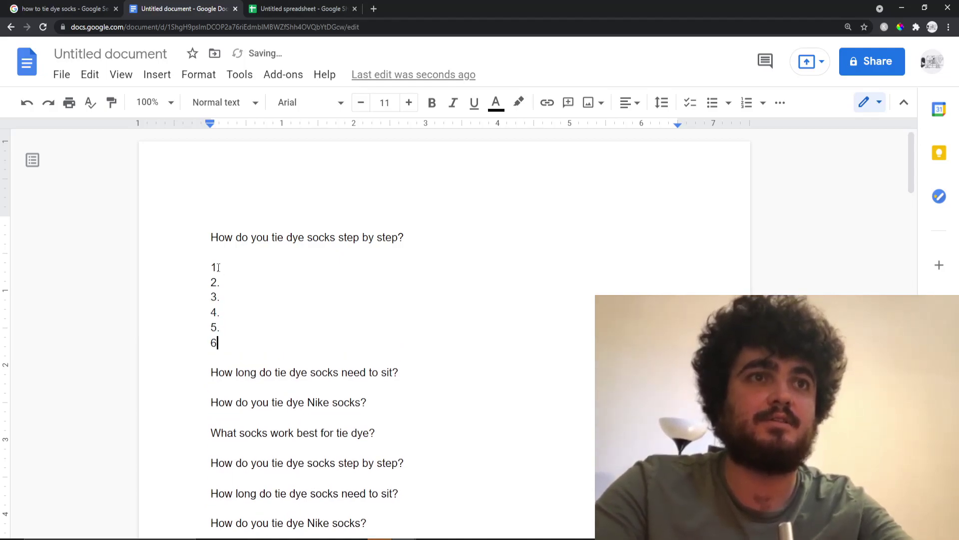
pyautogui.write('.')
pyautogui.press('Return')
# Add the note 'Two sentence answer' under the sitting-time question
pyautogui.scroll(-1, 487, 411)
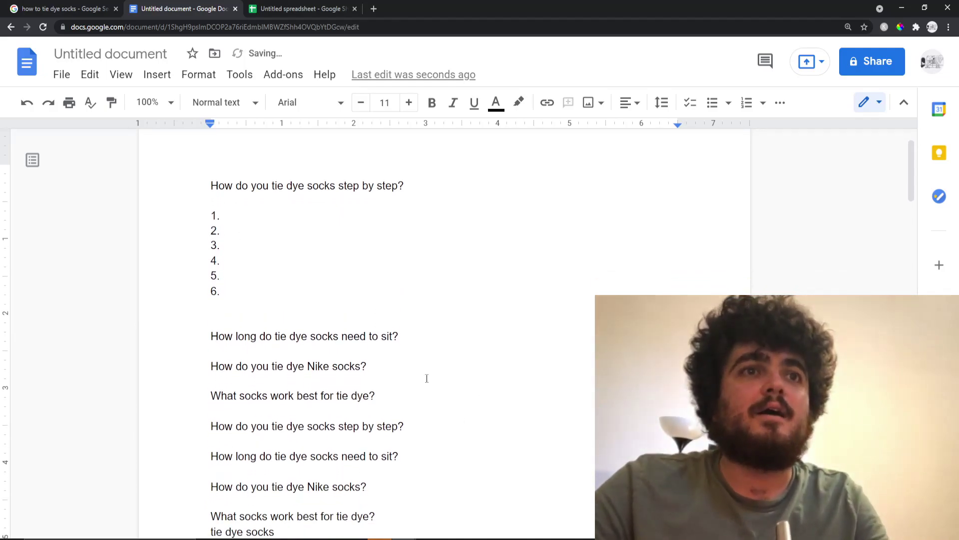
pyautogui.press('Return')
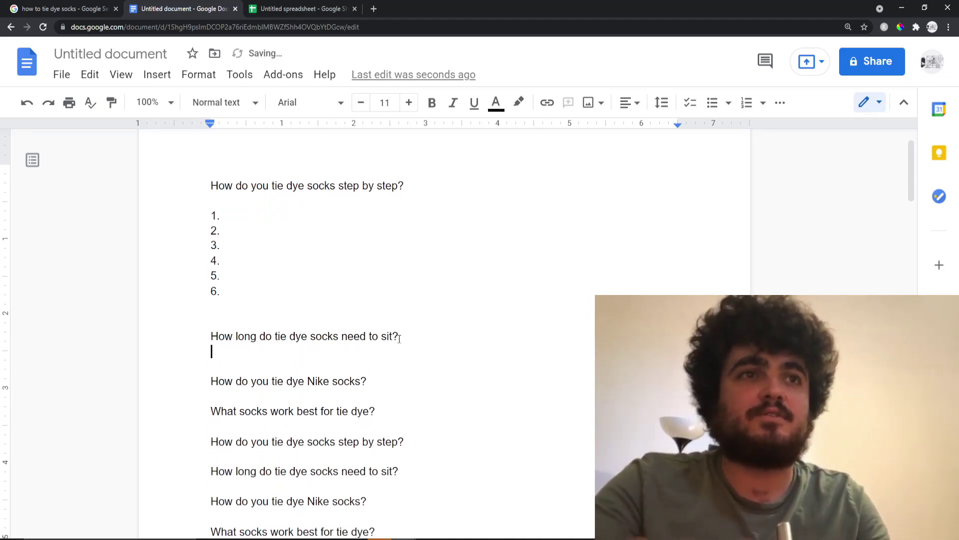
pyautogui.press('Return')
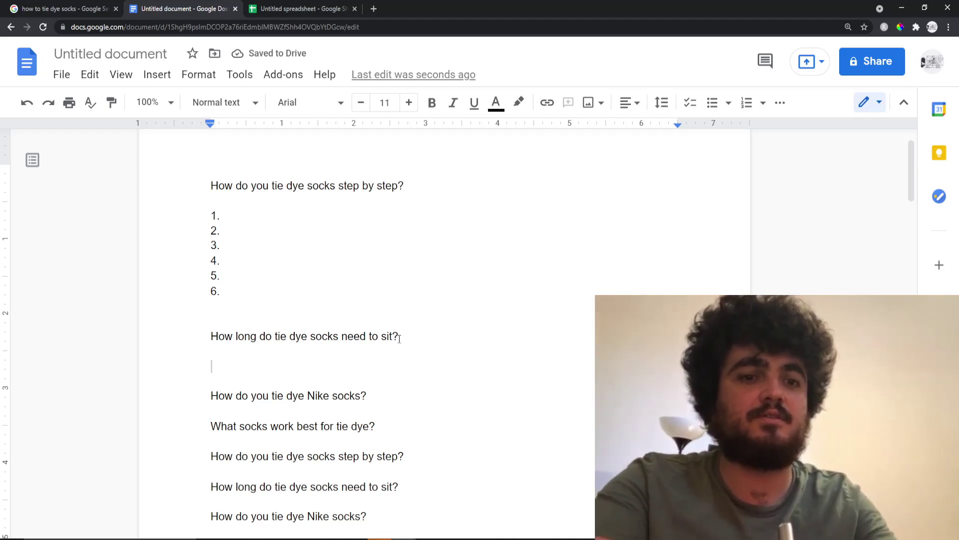
pyautogui.write('Two sentence ')
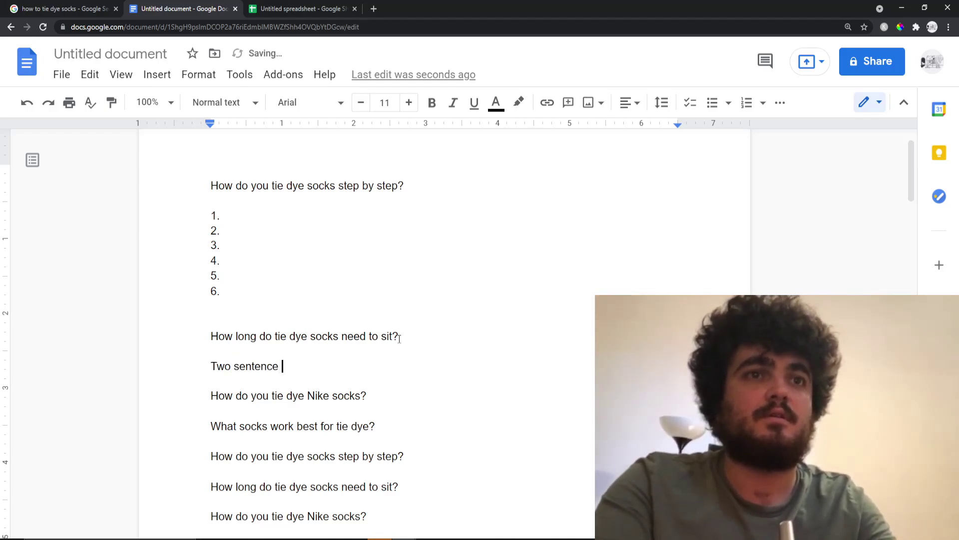
pyautogui.write('answer')
pyautogui.click(372, 395)
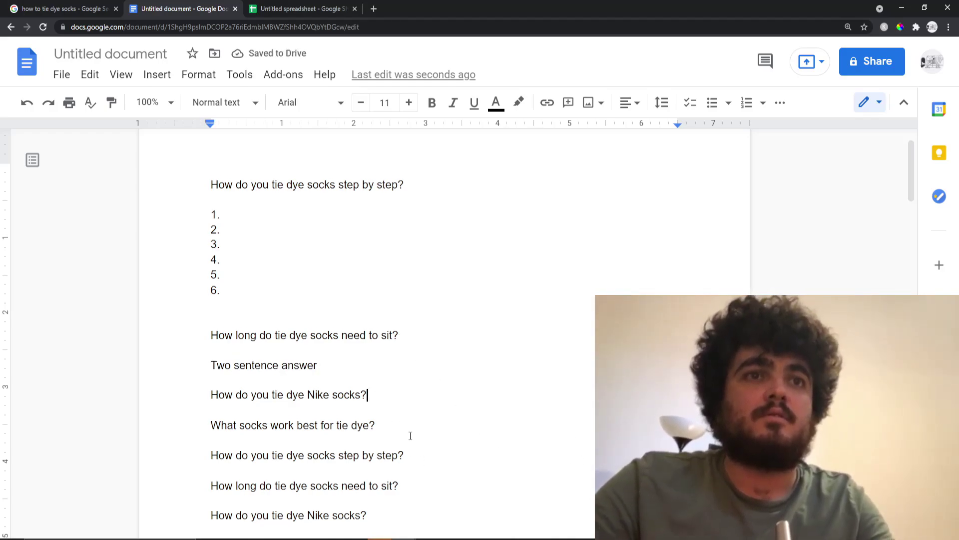
pyautogui.scroll(-1, 375, 395)
pyautogui.moveTo(370, 345); pyautogui.dragTo(235, 351)
# Search the document for 'nike' to locate the Nike socks questions
pyautogui.click(235, 352)
pyautogui.hotkey('ctrl', 'f')
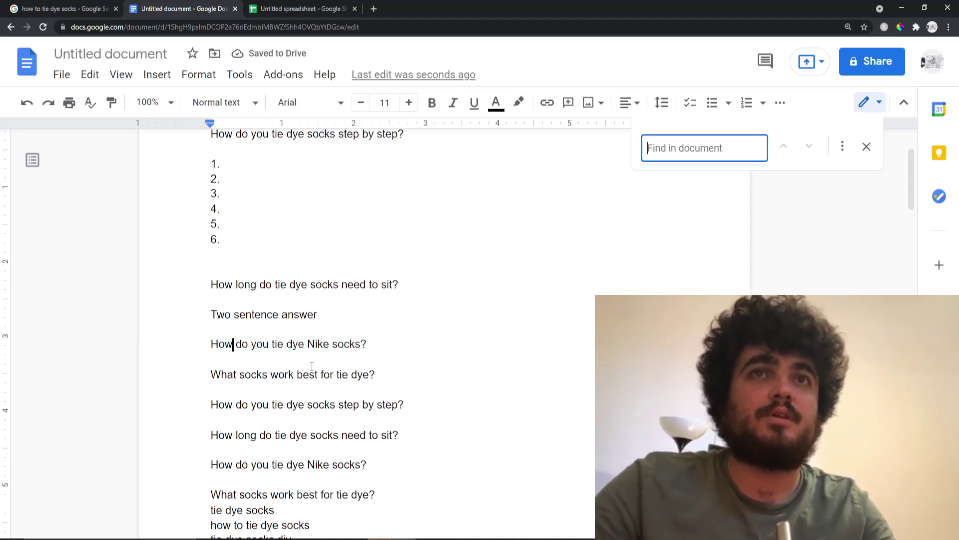
pyautogui.write('nike')
pyautogui.scroll(-7, 315, 367)
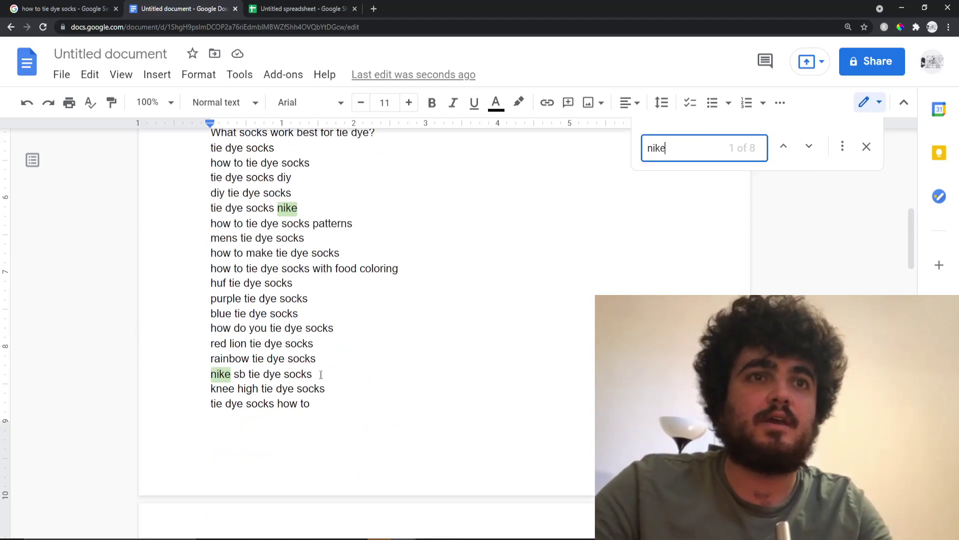
pyautogui.scroll(4, 330, 334)
pyautogui.scroll(-15, 288, 270)
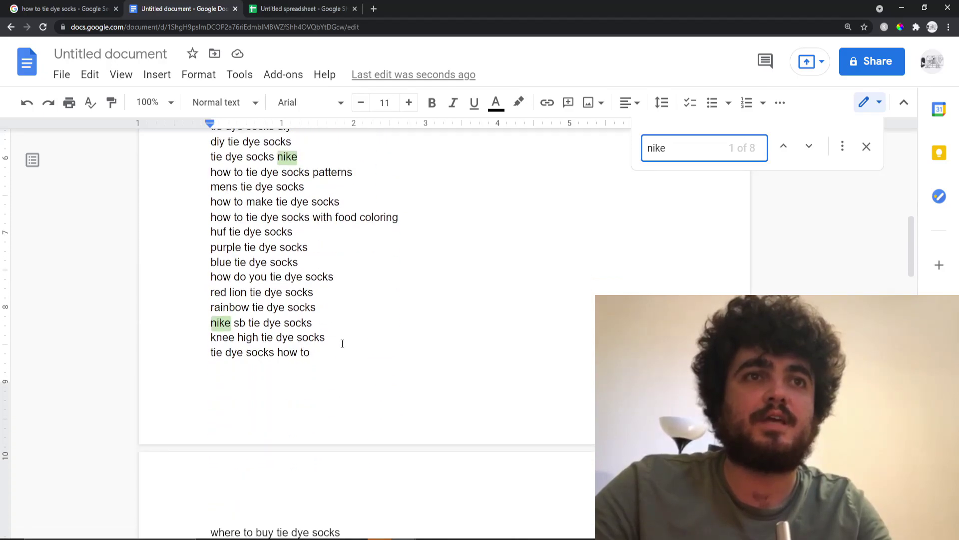
pyautogui.scroll(15, 310, 364)
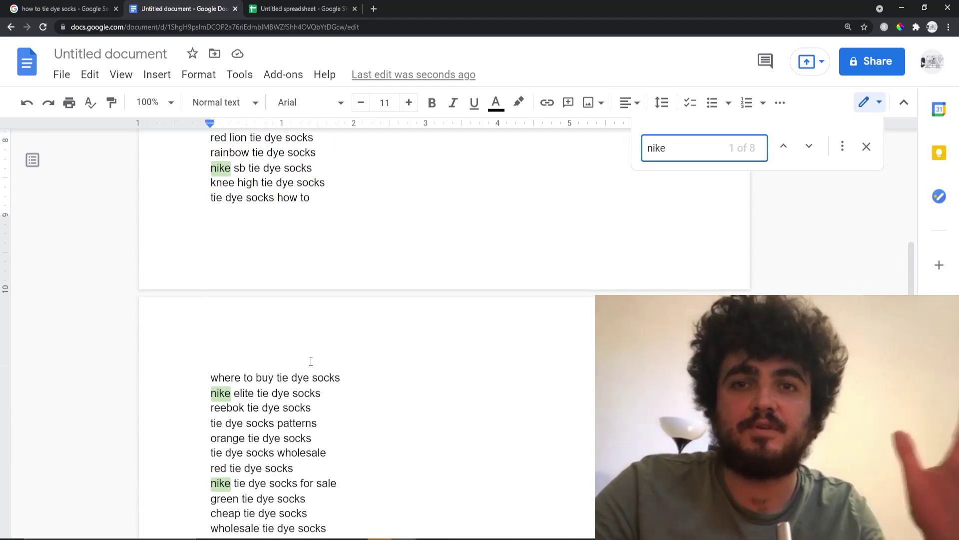
pyautogui.scroll(-2, 350, 425)
pyautogui.tripleClick(328, 344)
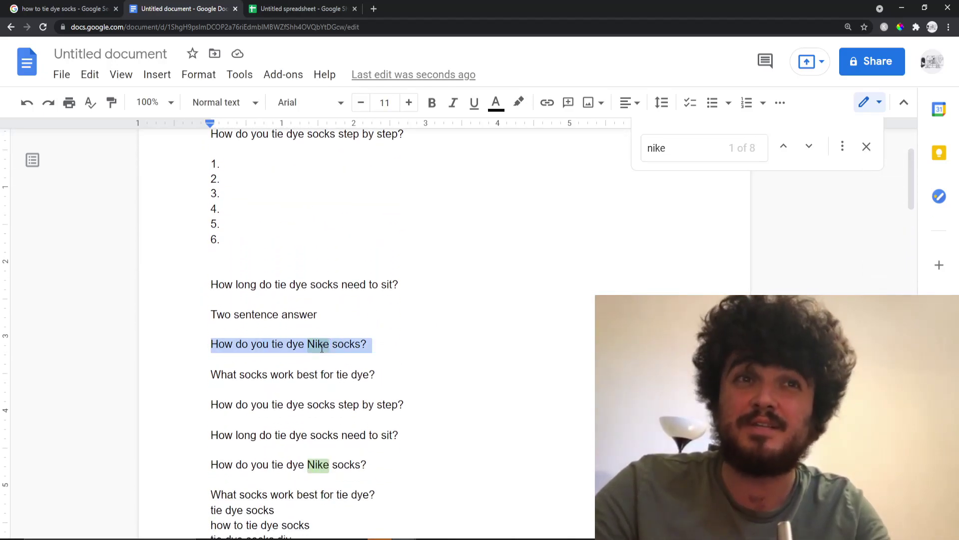
pyautogui.click(431, 361)
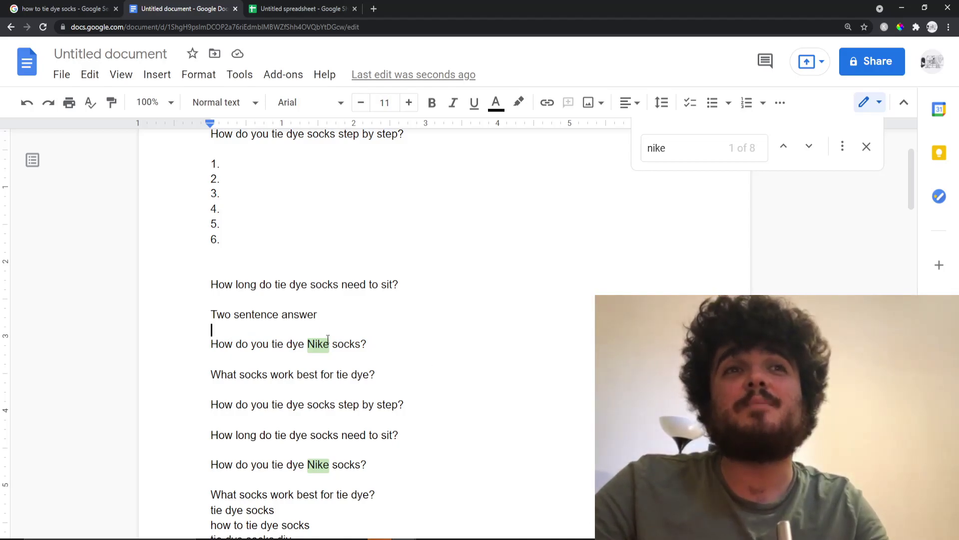
# Delete both 'How do you tie dye Nike socks?' questions and the 'tie dye socks nike' keyword line
pyautogui.scroll(-2, 397, 376)
pyautogui.scroll(-1, 285, 440)
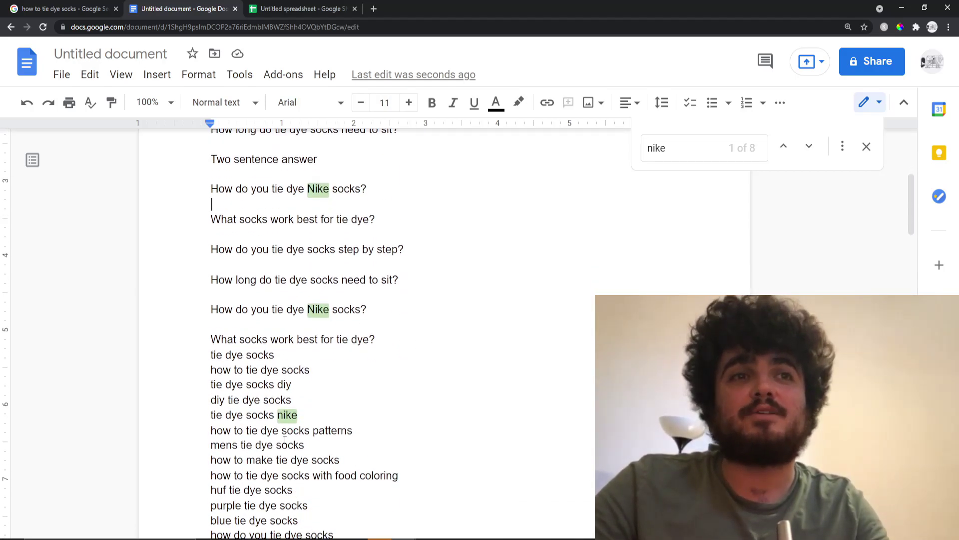
pyautogui.scroll(4, 300, 405)
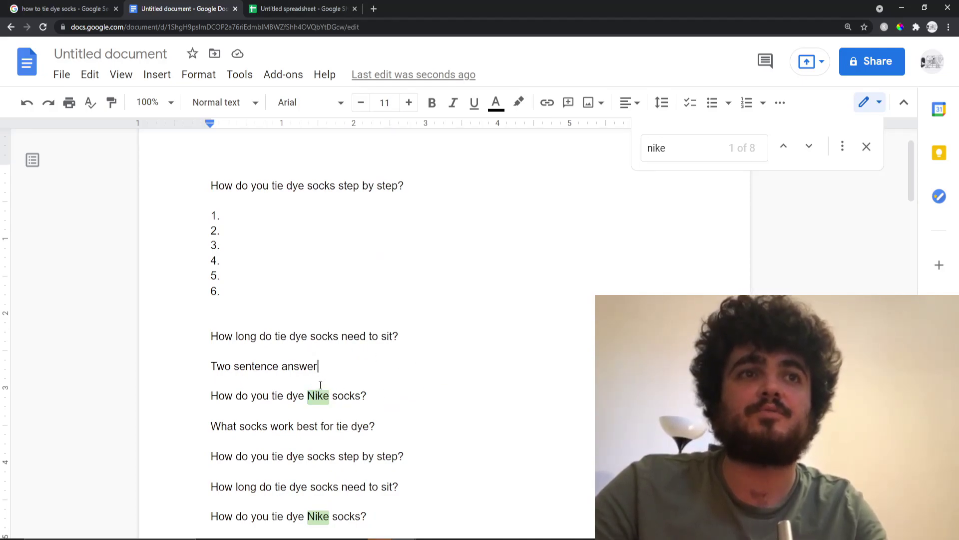
pyautogui.scroll(-1, 323, 377)
pyautogui.moveTo(383, 345); pyautogui.dragTo(196, 341)
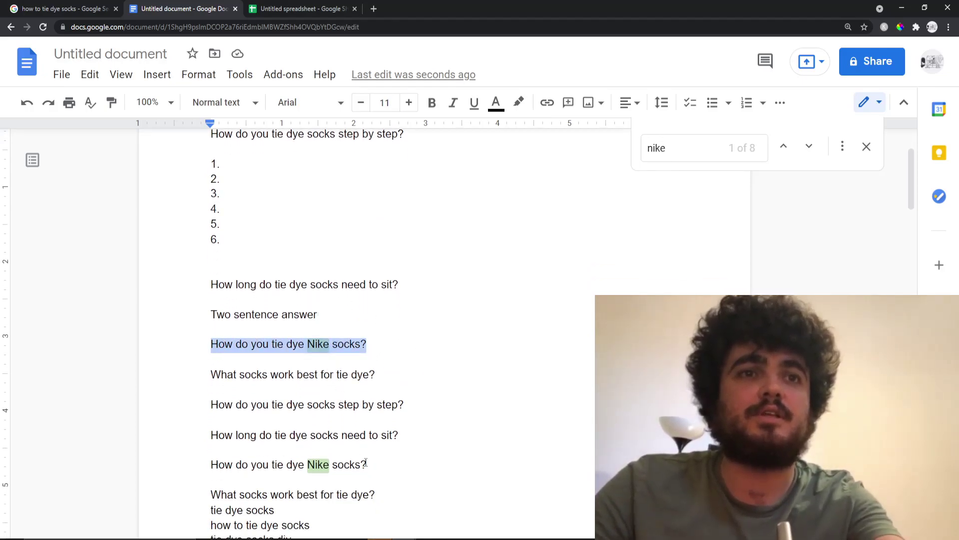
pyautogui.press('BackSpace')
pyautogui.moveTo(365, 463); pyautogui.dragTo(208, 462)
pyautogui.press('BackSpace')
pyautogui.scroll(-4, 280, 468)
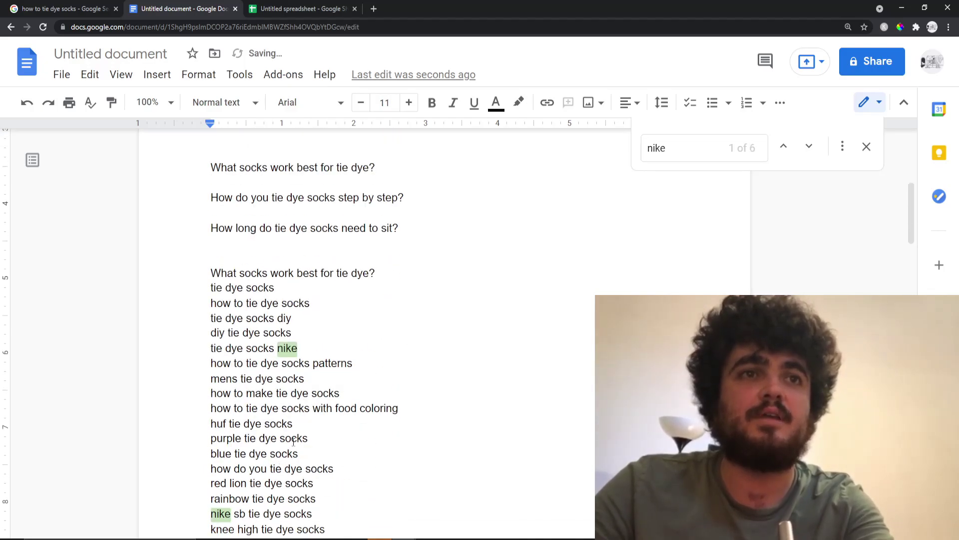
pyautogui.moveTo(299, 348); pyautogui.dragTo(223, 349)
pyautogui.press('BackSpace')
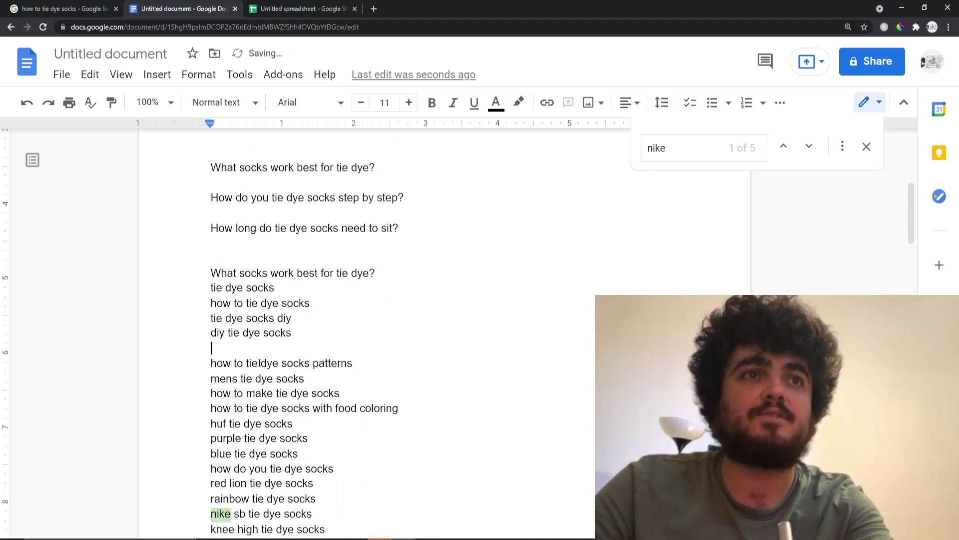
pyautogui.press('BackSpace')
pyautogui.scroll(3, 275, 330)
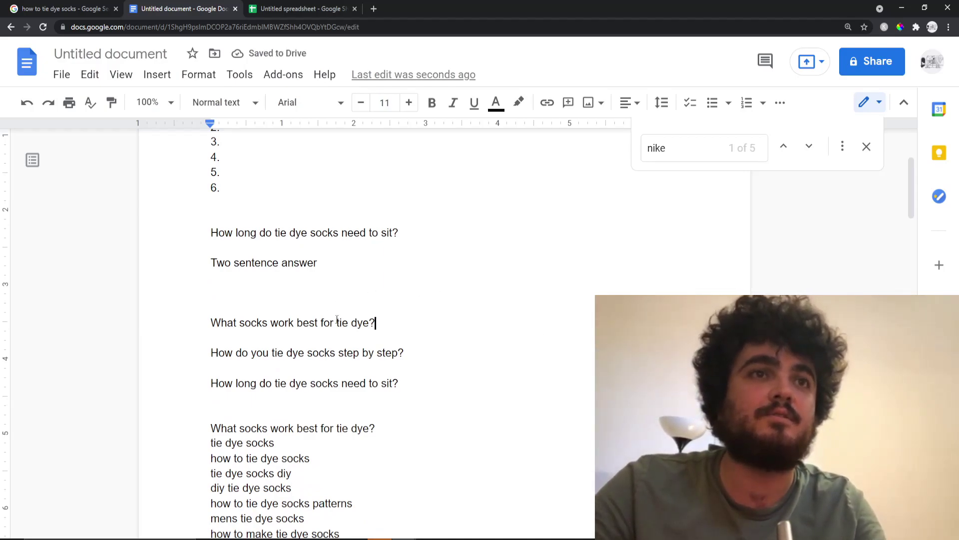
# Add a note on Amazon affiliate links and YouTube best-socks comparison content under the best-socks question
pyautogui.moveTo(375, 323); pyautogui.dragTo(210, 323)
pyautogui.click(210, 322)
pyautogui.press('BackSpace')
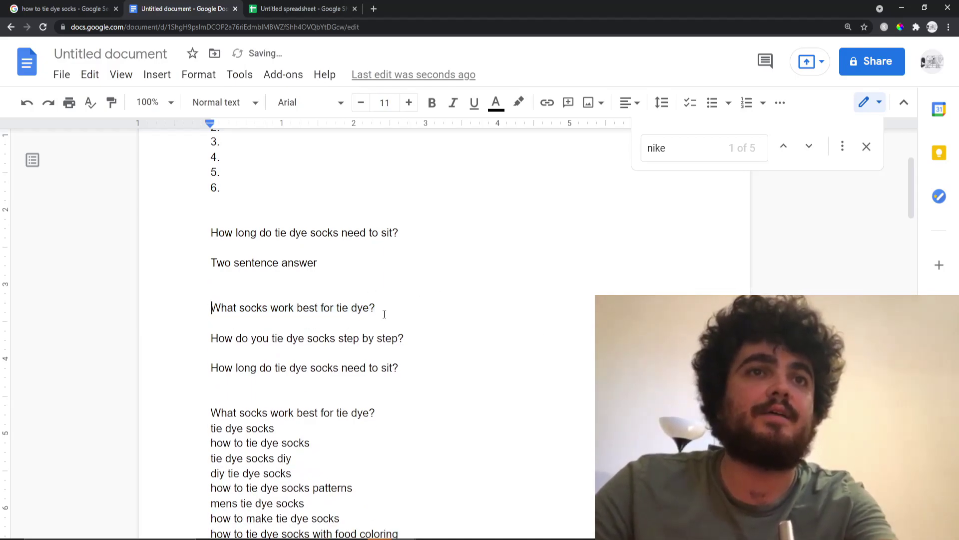
pyautogui.press('BackSpace')
pyautogui.click(386, 289)
pyautogui.press('Return')
pyautogui.press('Return')
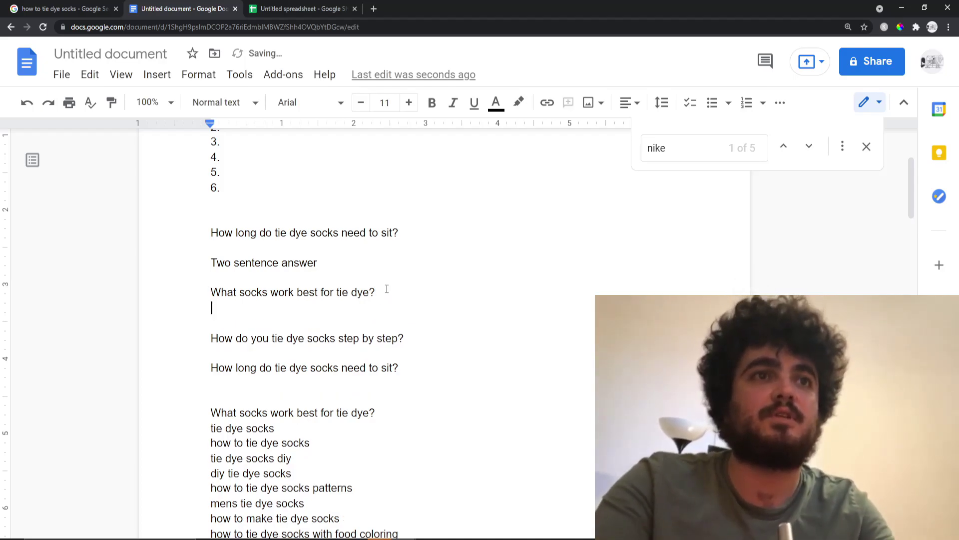
pyautogui.write('Amazon affiliate links here w')
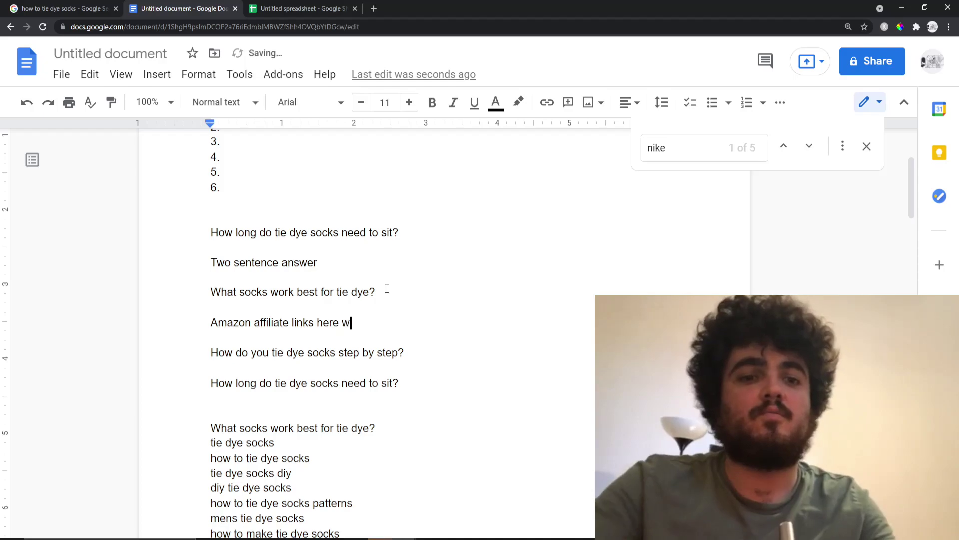
pyautogui.write('#')
pyautogui.press('Return')
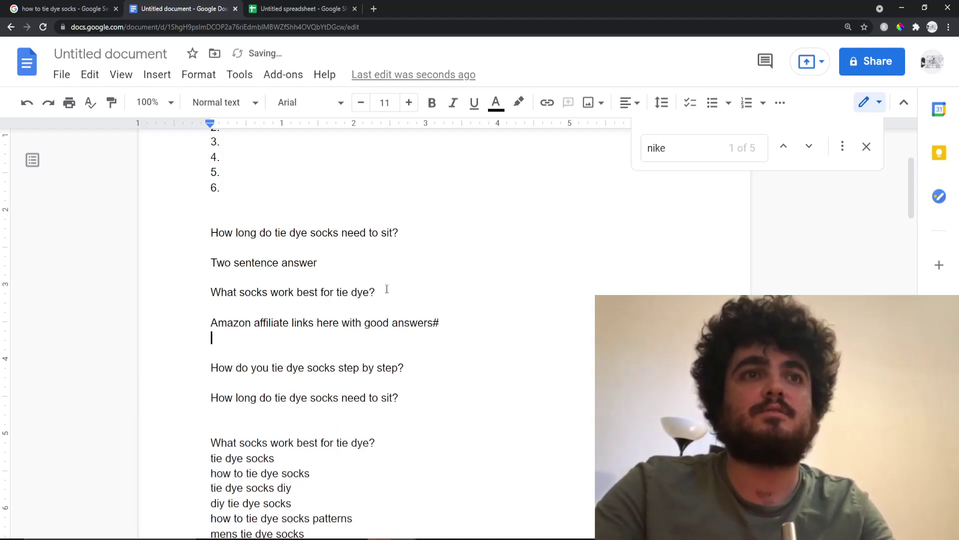
pyautogui.press('BackSpace')
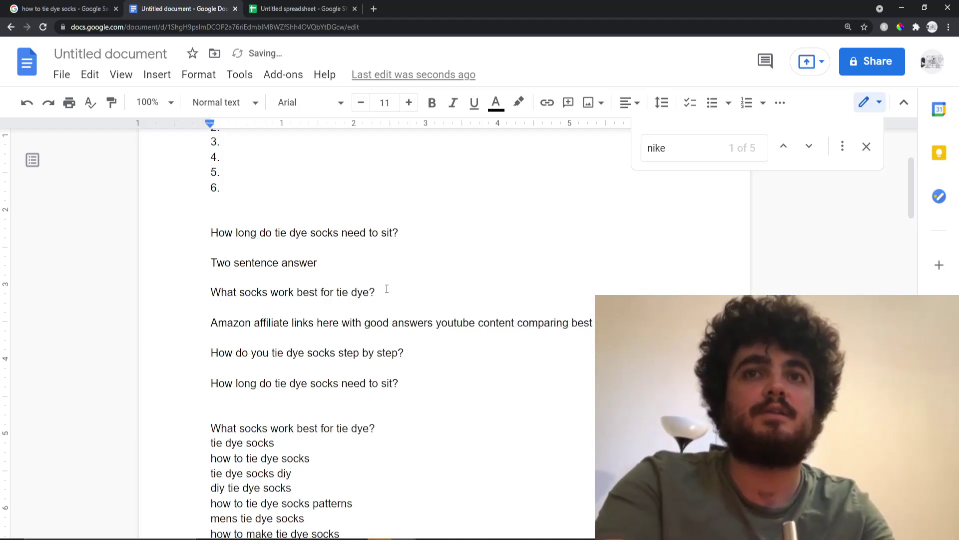
# Delete the duplicate step-by-step and how-long question lines below the note
pyautogui.scroll(-1, 395, 295)
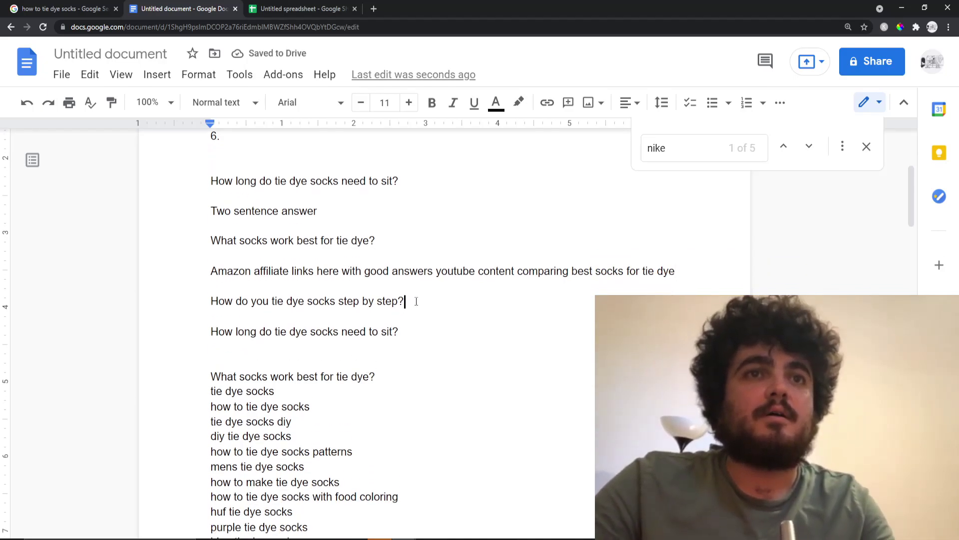
pyautogui.click(416, 300)
pyautogui.press('Return')
pyautogui.scroll(3, 417, 300)
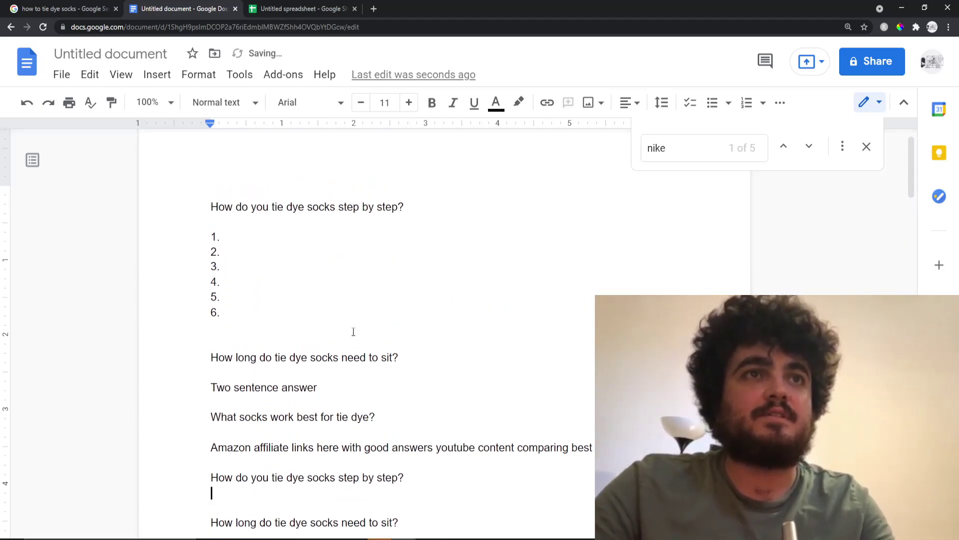
pyautogui.scroll(-1, 400, 399)
pyautogui.moveTo(414, 453); pyautogui.dragTo(200, 455)
pyautogui.press('BackSpace')
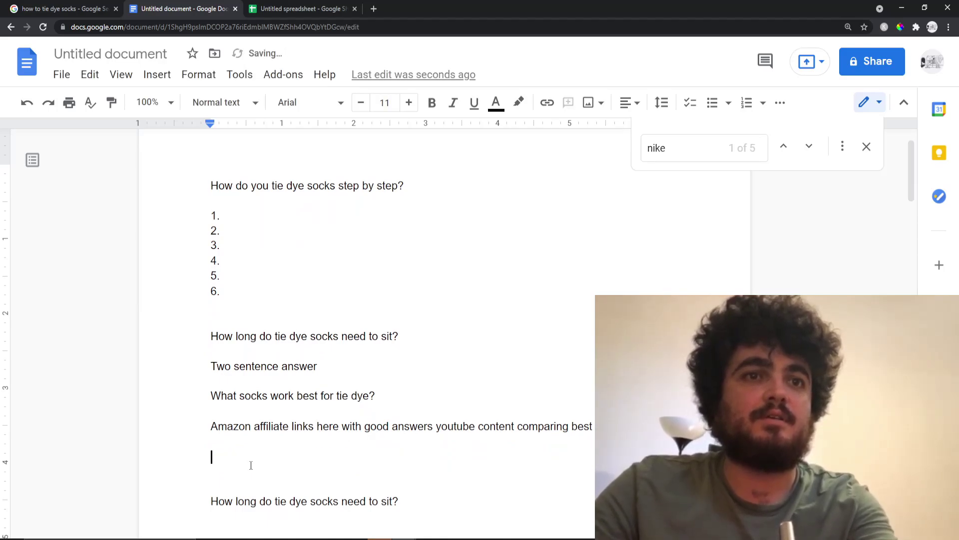
pyautogui.scroll(-1, 350, 450)
pyautogui.moveTo(417, 438); pyautogui.dragTo(208, 434)
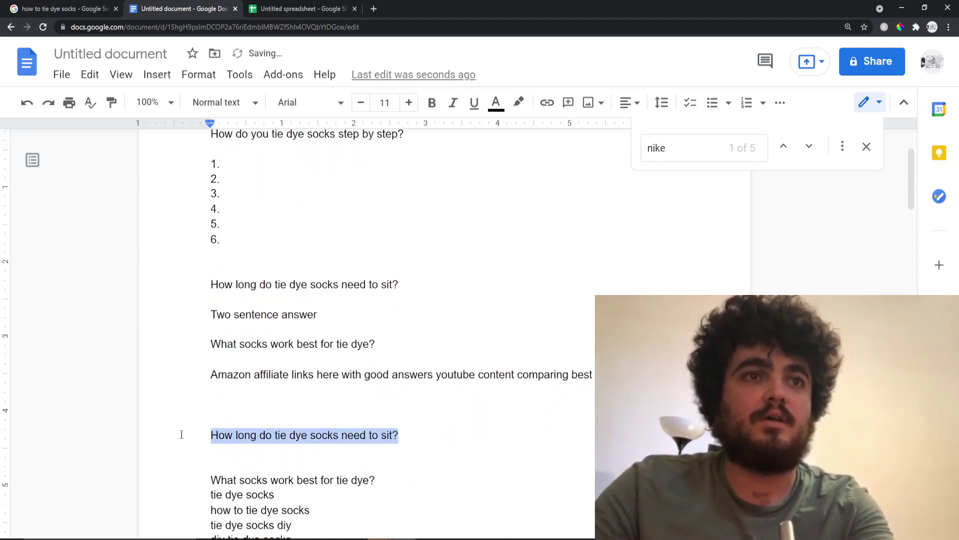
pyautogui.press('BackSpace')
pyautogui.scroll(-1, 260, 445)
# Copy 'sock tie dye methods' from Notepad onto its own line below the Amazon note
pyautogui.hotkey('alt', 'Tab')
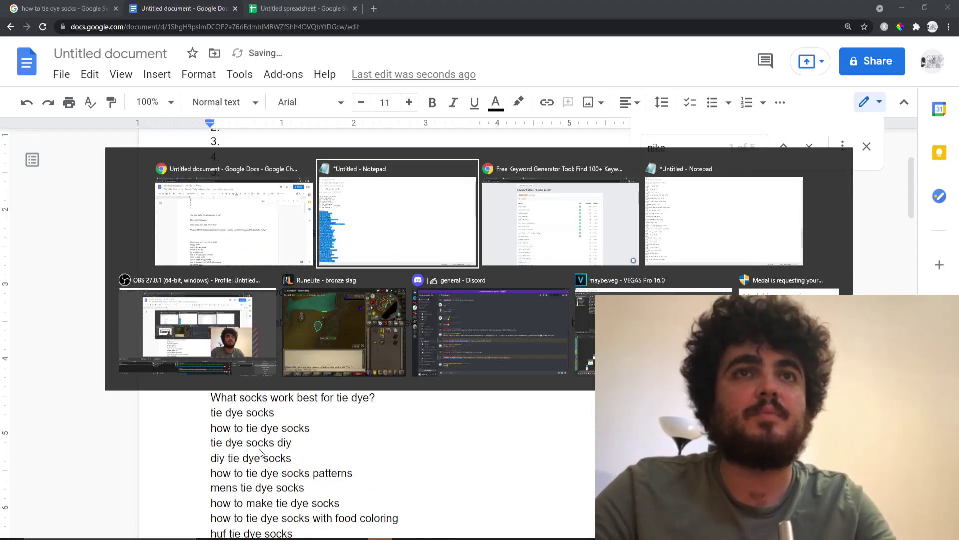
pyautogui.moveTo(88, 188); pyautogui.dragTo(1, 116)
pyautogui.click(81, 131)
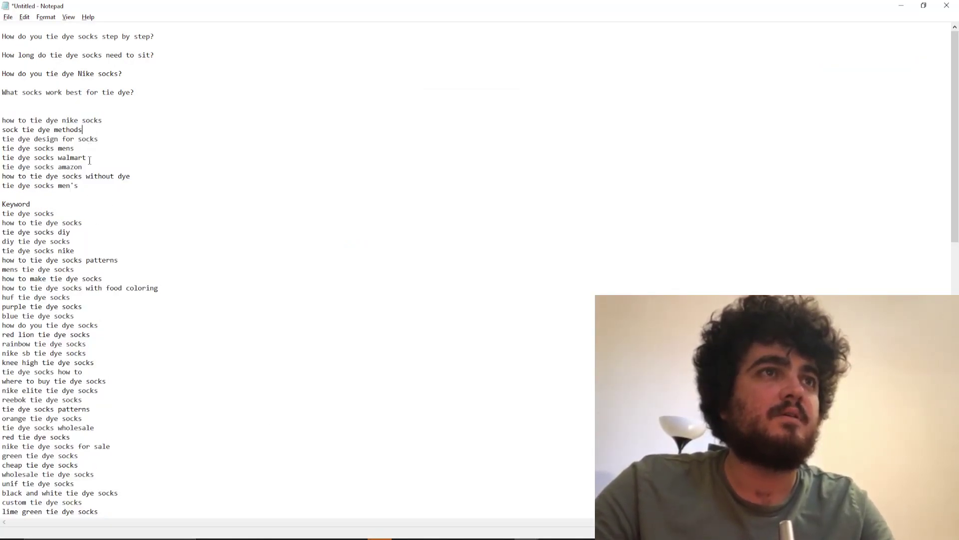
pyautogui.click(26, 158)
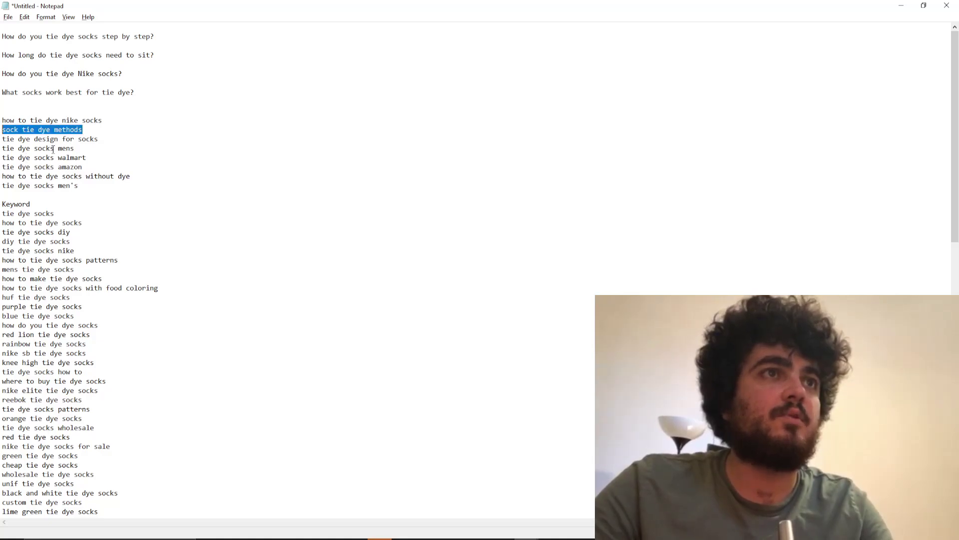
pyautogui.hotkey('alt', 'Tab')
pyautogui.write('sock tie dye methods')
pyautogui.press('Return')
pyautogui.press('Return')
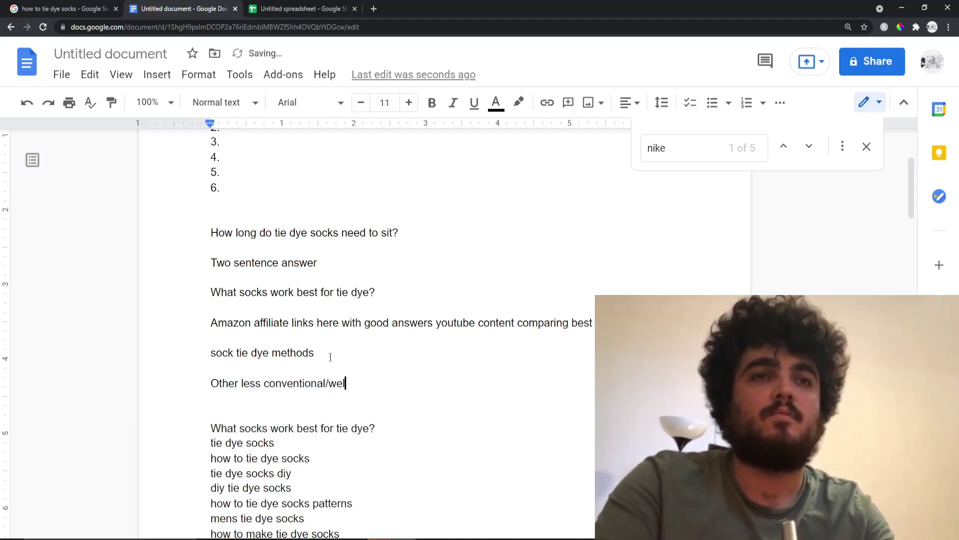
# Finish the line 'Other less conventional/well-known methods' and add two blank lines below it
pyautogui.write('hods')
pyautogui.press('Return')
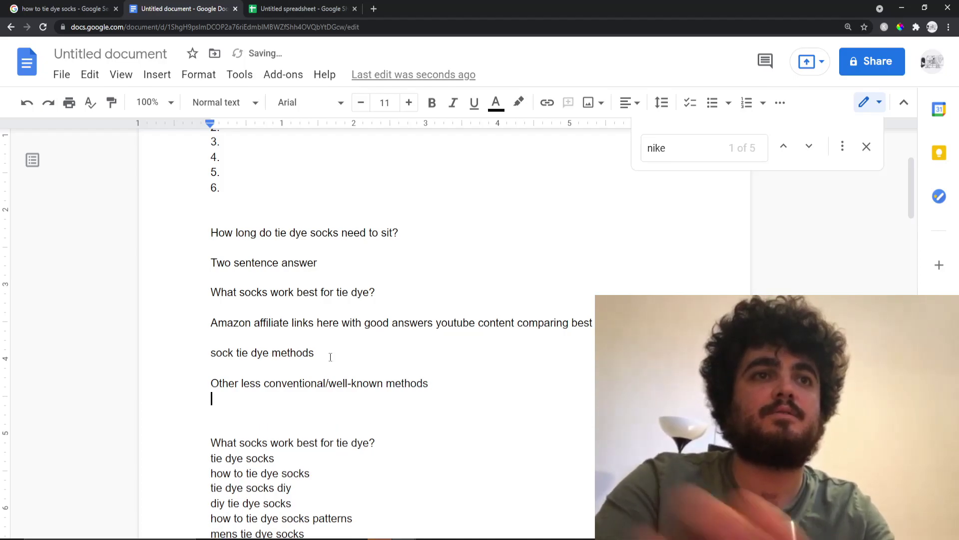
pyautogui.press('Return')
# Place the caret on the line below the step-by-step heading, then start a new browser tab
pyautogui.scroll(3, 210, 239)
pyautogui.moveTo(210, 239); pyautogui.dragTo(424, 400)
pyautogui.click(423, 399)
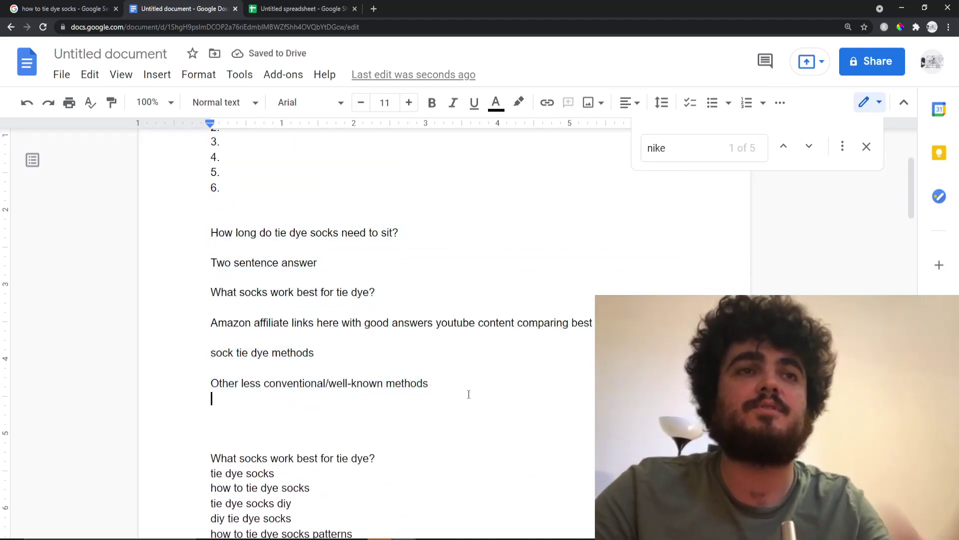
pyautogui.scroll(3, 438, 386)
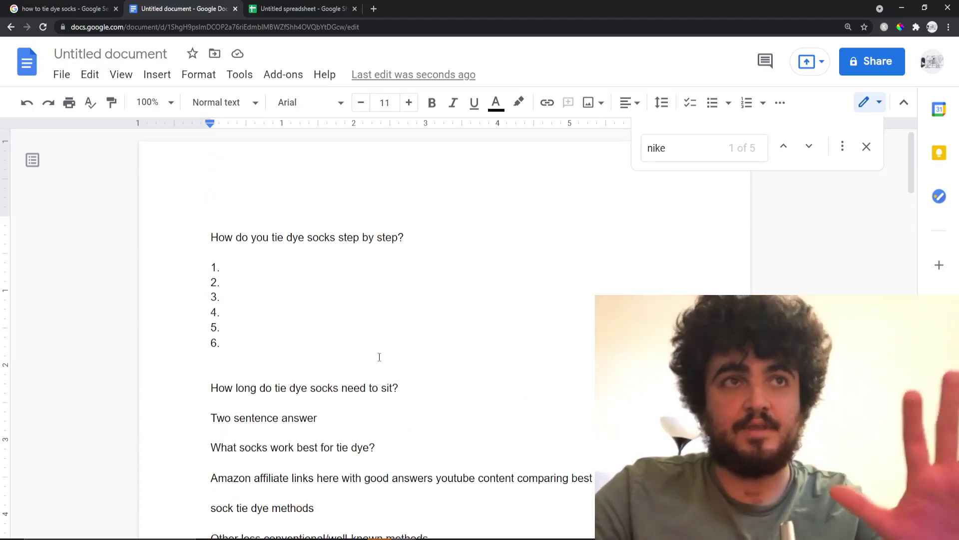
pyautogui.moveTo(210, 237); pyautogui.dragTo(337, 238)
pyautogui.click(413, 244)
pyautogui.click(393, 253)
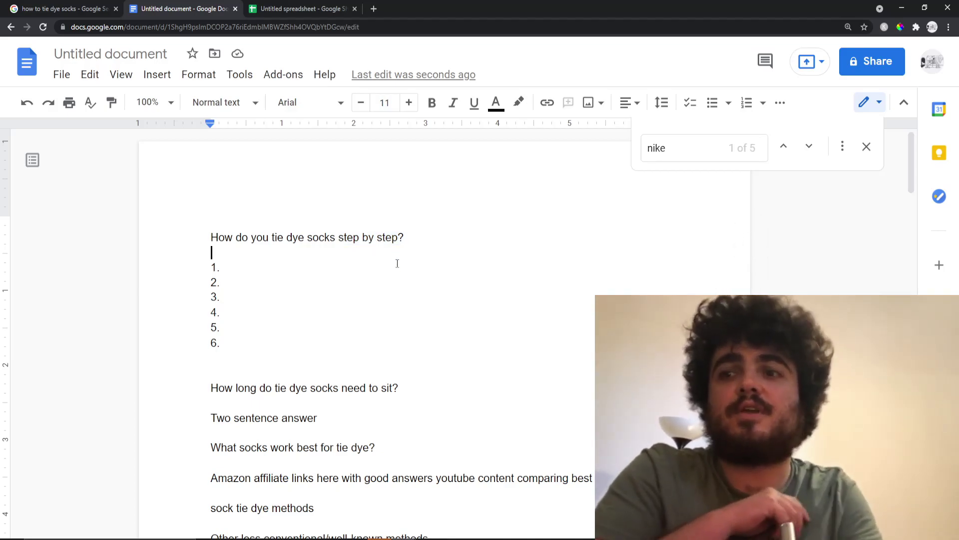
pyautogui.click(374, 9)
# Load conversion.ai in the new tab, then go back to the Google Docs brief
pyautogui.write('conversion.ai')
pyautogui.press('Return')
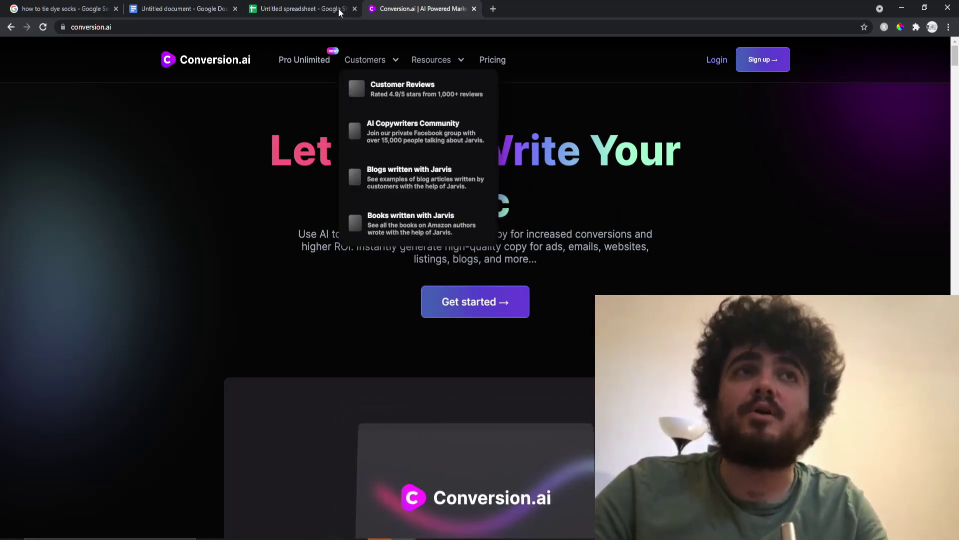
pyautogui.click(166, 6)
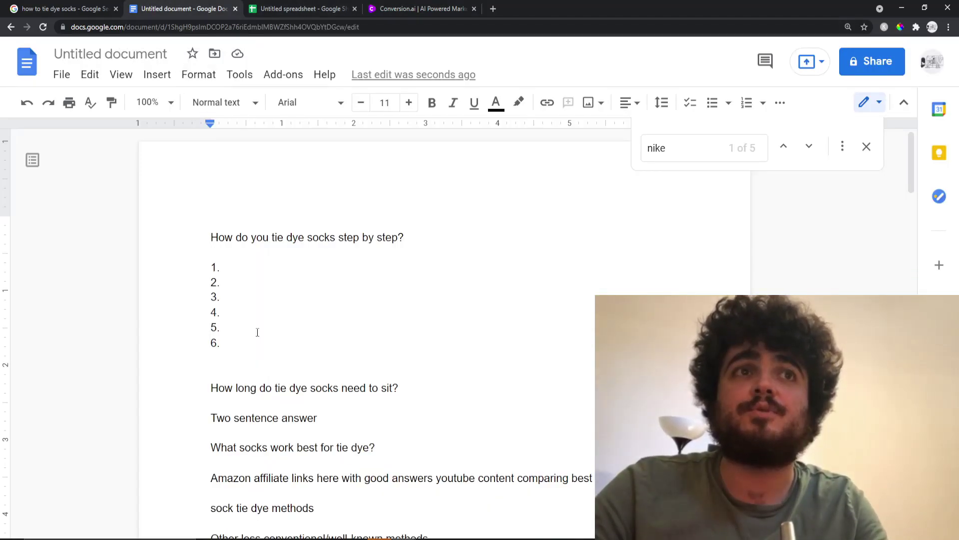
# Review the keyword list, selecting and deselecting 'cool tie dye socks' and 'pink tie dye socks'
pyautogui.moveTo(209, 257); pyautogui.dragTo(255, 237)
pyautogui.click(255, 237)
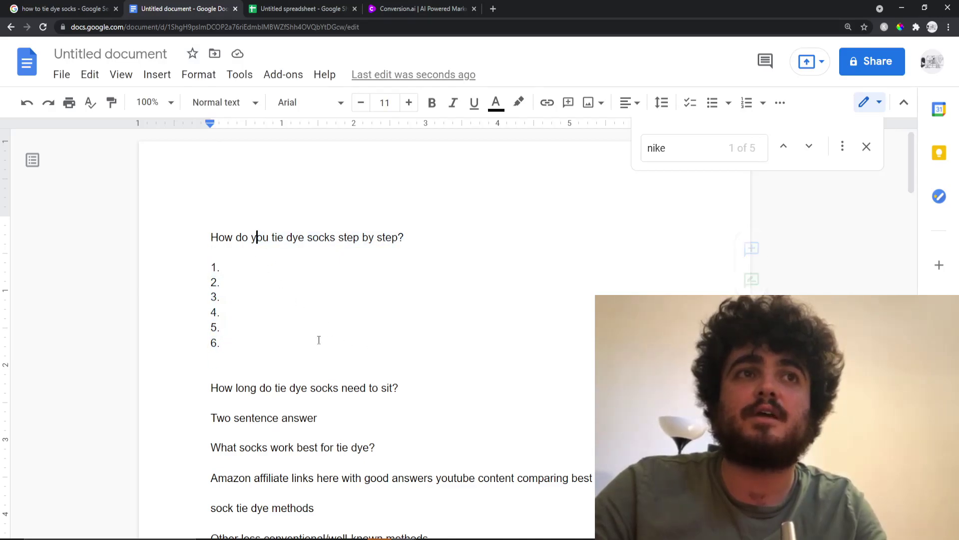
pyautogui.scroll(-5, 319, 339)
pyautogui.scroll(-20, 319, 340)
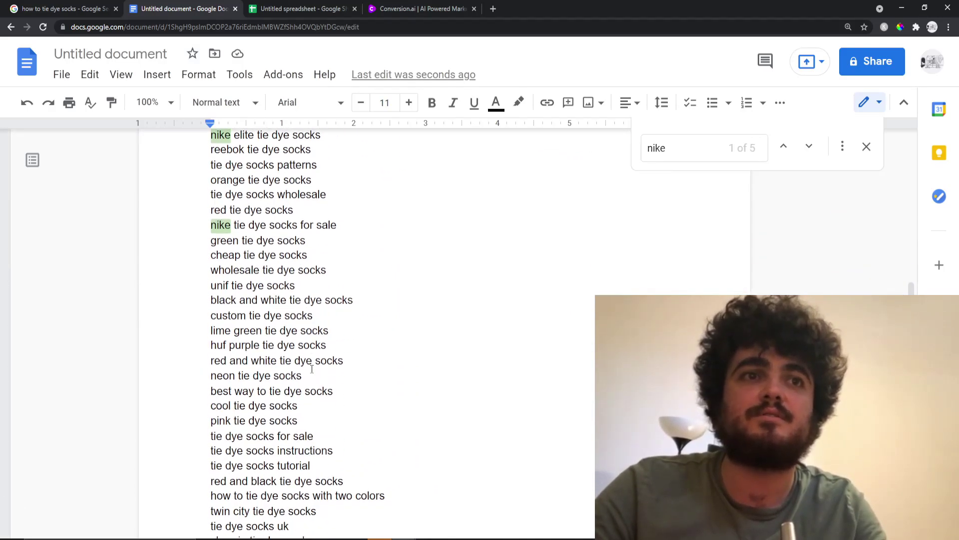
pyautogui.scroll(2, 301, 378)
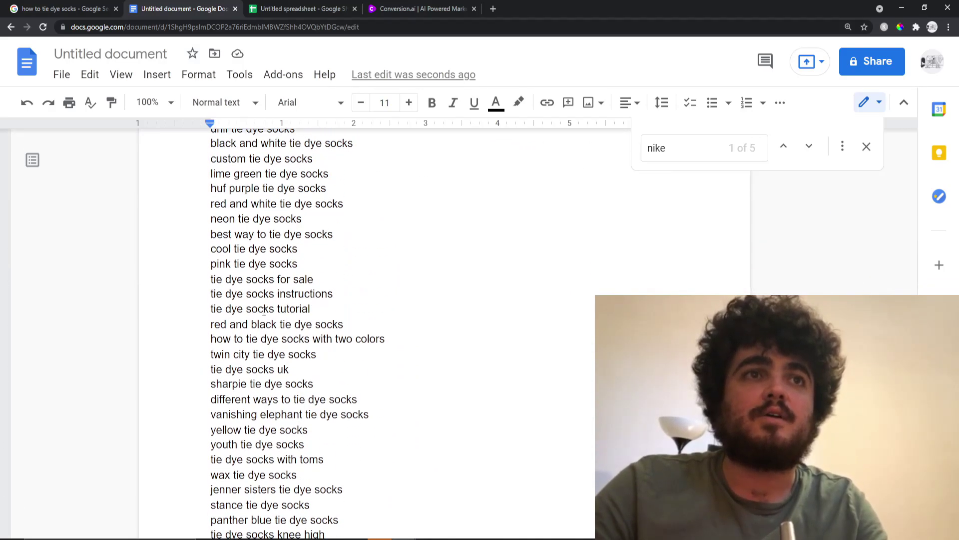
pyautogui.click(214, 250)
pyautogui.moveTo(301, 256); pyautogui.dragTo(215, 248)
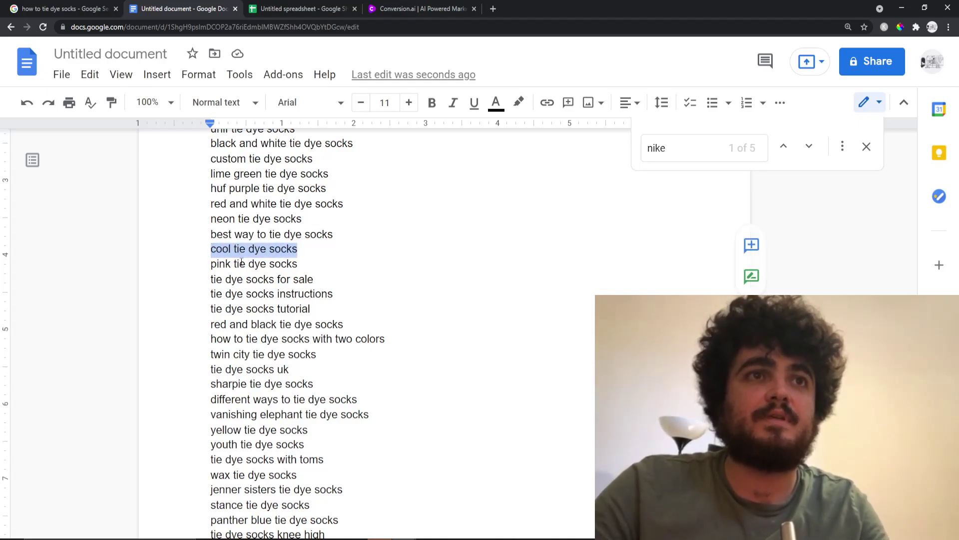
pyautogui.moveTo(299, 263); pyautogui.dragTo(216, 260)
pyautogui.click(293, 308)
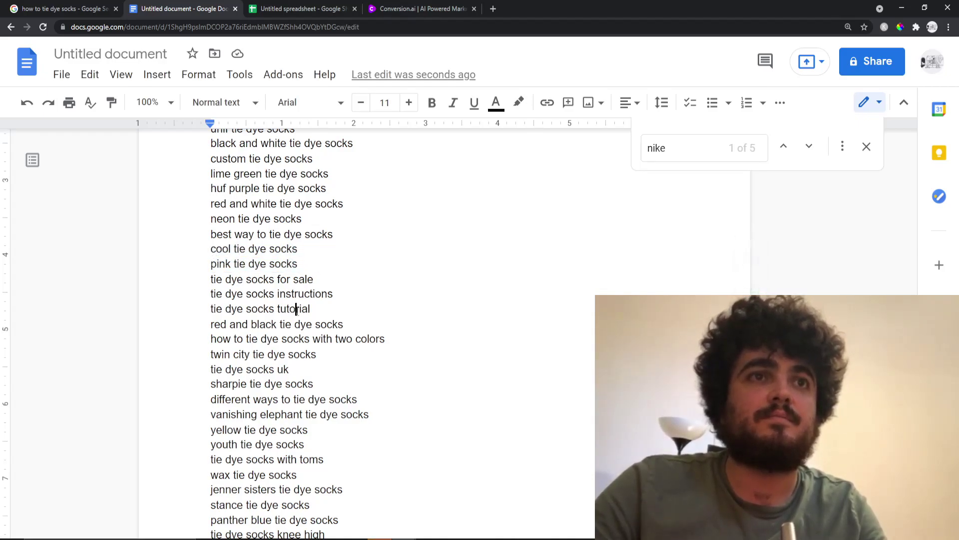
# Delete the 'tie dye socks for sale' and 'tie dye socks instructions' keywords from the list
pyautogui.scroll(-2, 300, 299)
pyautogui.moveTo(319, 228); pyautogui.dragTo(172, 222)
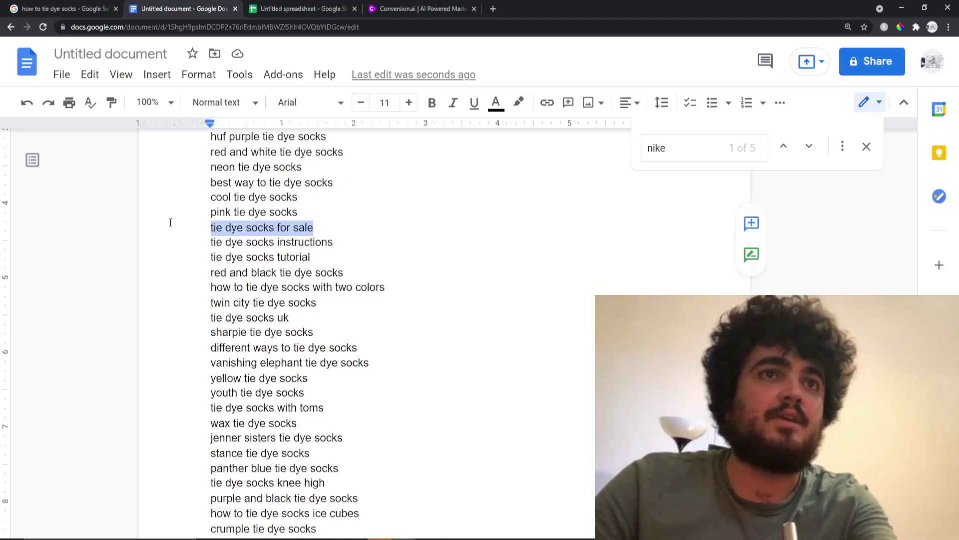
pyautogui.press('BackSpace')
pyautogui.press('BackSpace')
pyautogui.moveTo(339, 228); pyautogui.dragTo(210, 228)
pyautogui.press('BackSpace')
pyautogui.press('BackSpace')
pyautogui.scroll(-4, 289, 402)
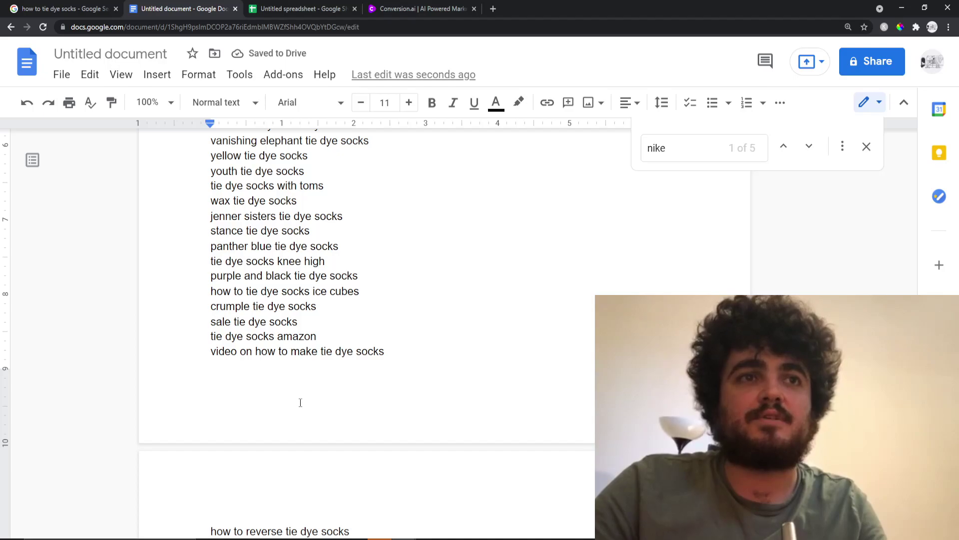
pyautogui.moveTo(391, 353); pyautogui.dragTo(219, 339)
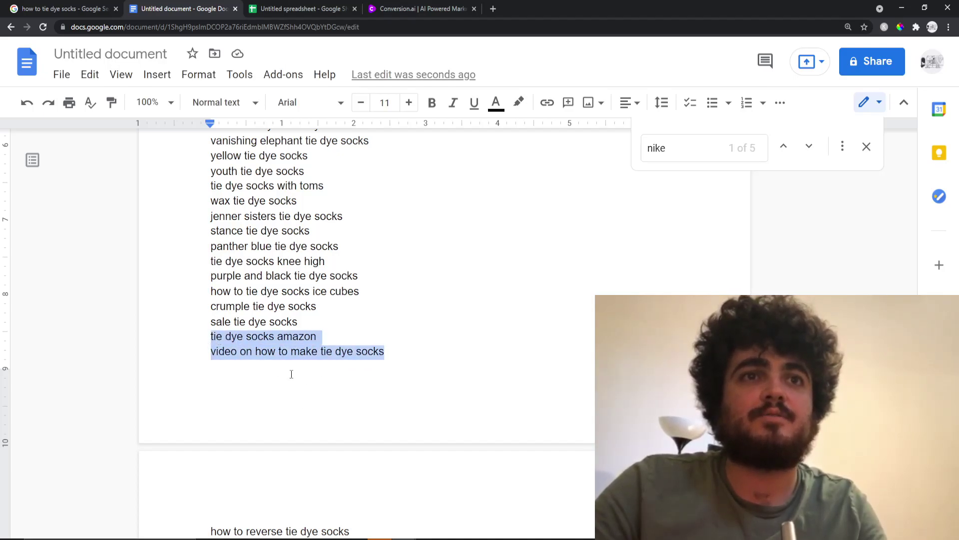
pyautogui.scroll(20, 292, 375)
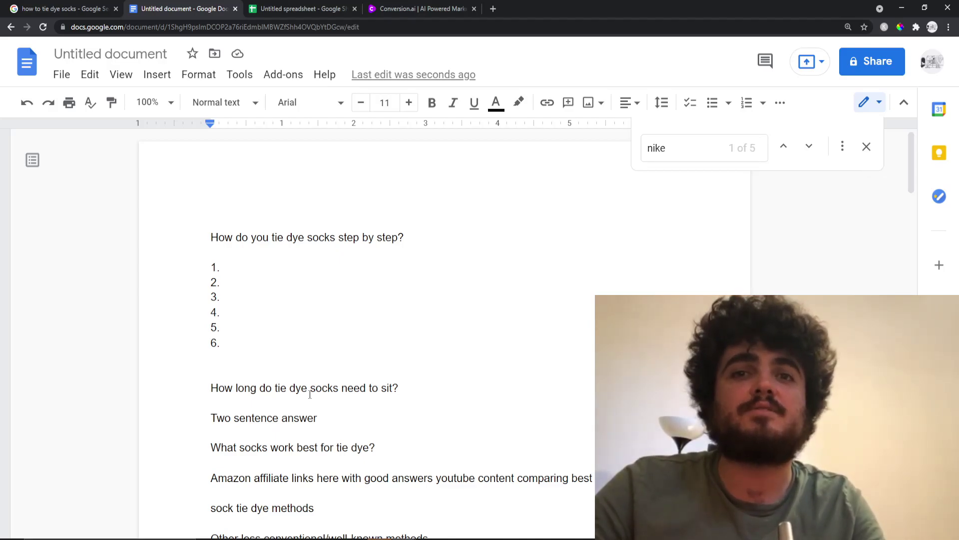
pyautogui.scroll(-15, 235, 381)
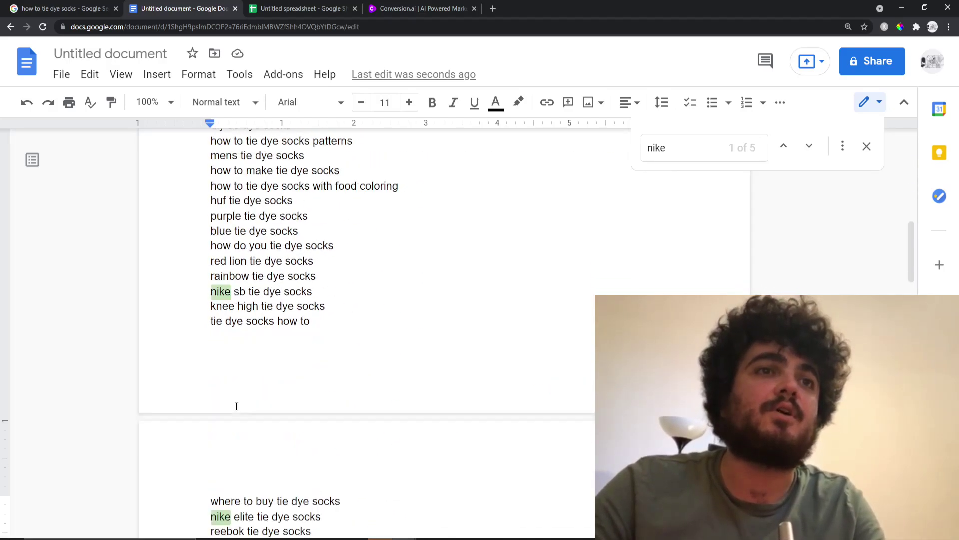
pyautogui.scroll(15, 236, 408)
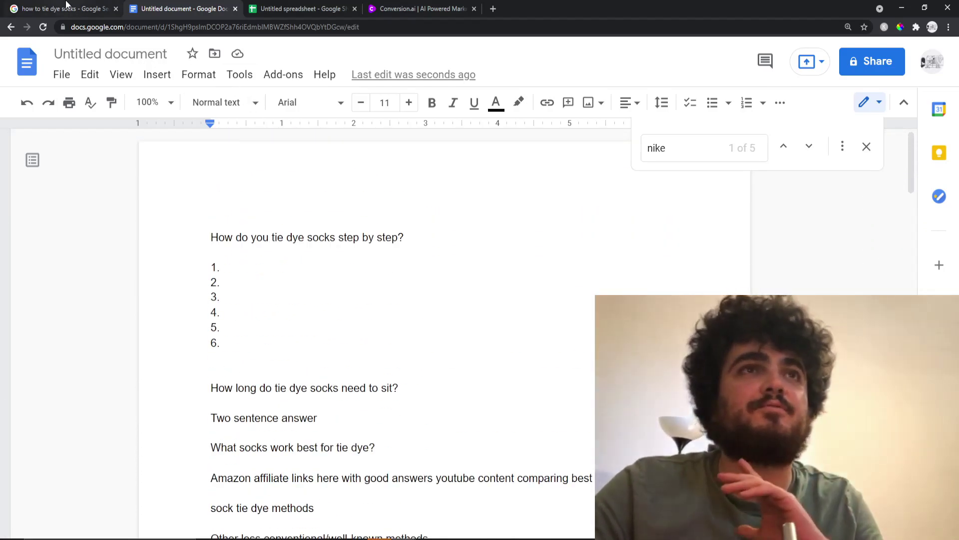
# Switch to the Ahrefs keyword results and clear the selected keyword rows
pyautogui.hotkey('alt', 'Tab')
pyautogui.hotkey('alt', 'Tab')
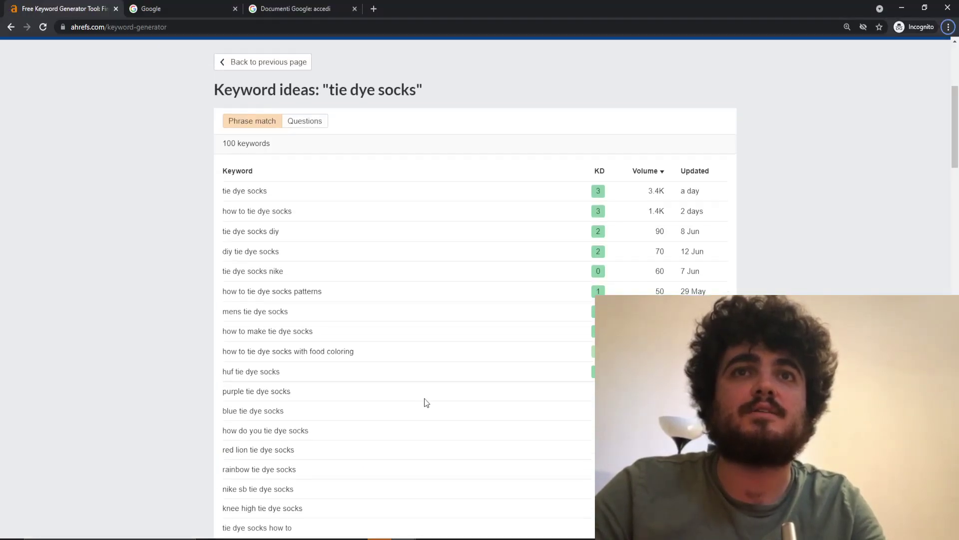
pyautogui.scroll(3, 424, 401)
pyautogui.scroll(-3, 617, 279)
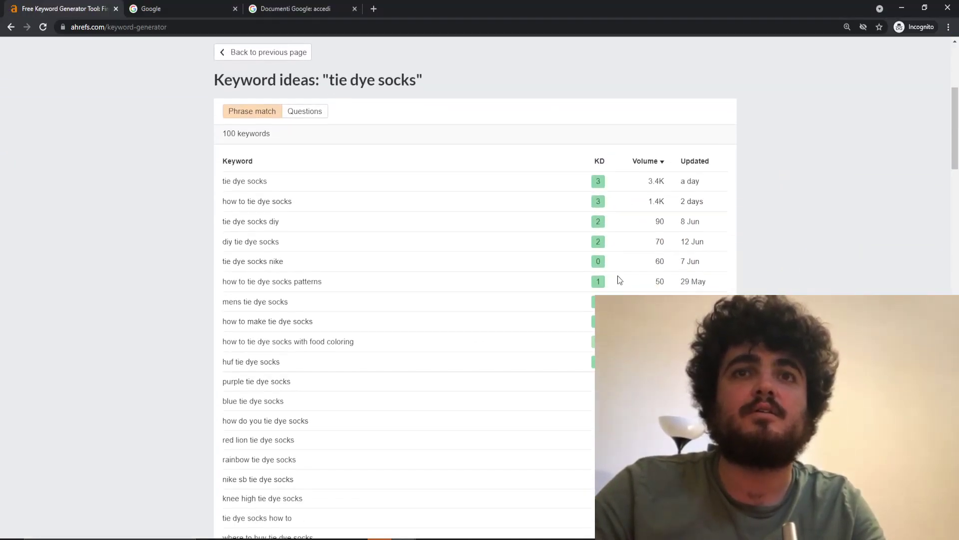
pyautogui.moveTo(643, 186)
pyautogui.mouseDown()
pyautogui.moveTo(625, 345)
pyautogui.moveTo(644, 200)
pyautogui.mouseUp()
pyautogui.click(624, 344)
pyautogui.click(475, 325)
pyautogui.scroll(-8, 475, 350)
pyautogui.scroll(-8, 187, 403)
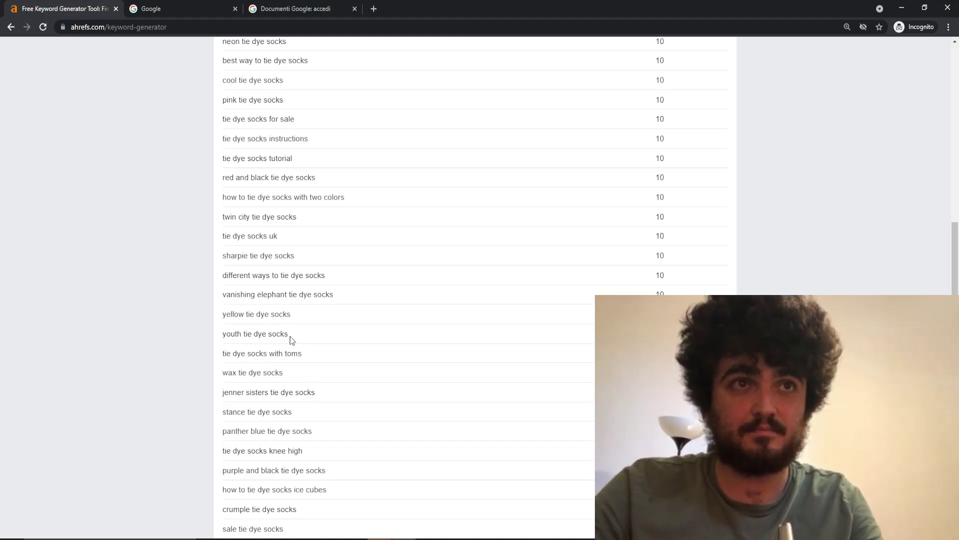
# Zoom the Ahrefs keyword page to 200% and scroll back up the list
pyautogui.hotkey('ctrl', '+')
pyautogui.hotkey('ctrl', '+')
pyautogui.hotkey('ctrl', '+')
pyautogui.hotkey('ctrl', '+')
pyautogui.hotkey('ctrl', '+')
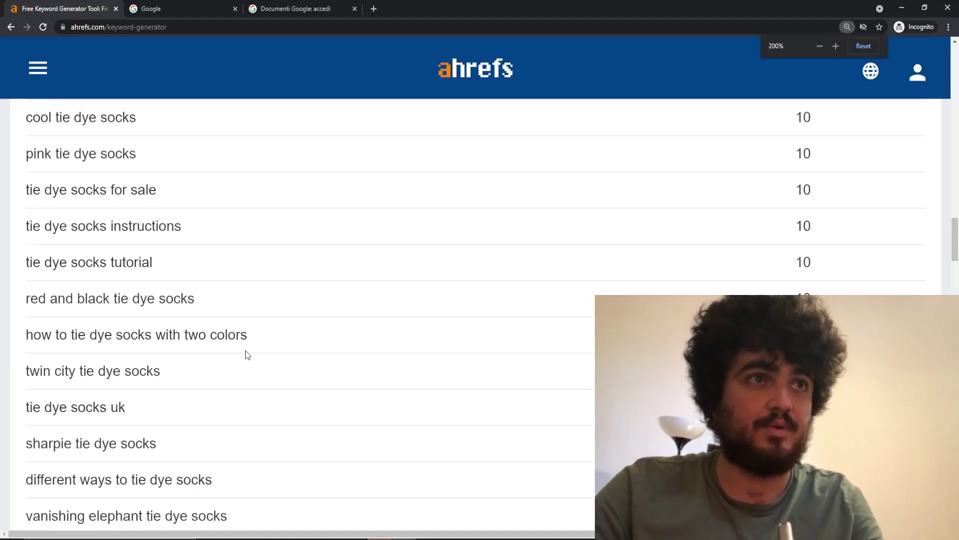
pyautogui.scroll(4, 246, 351)
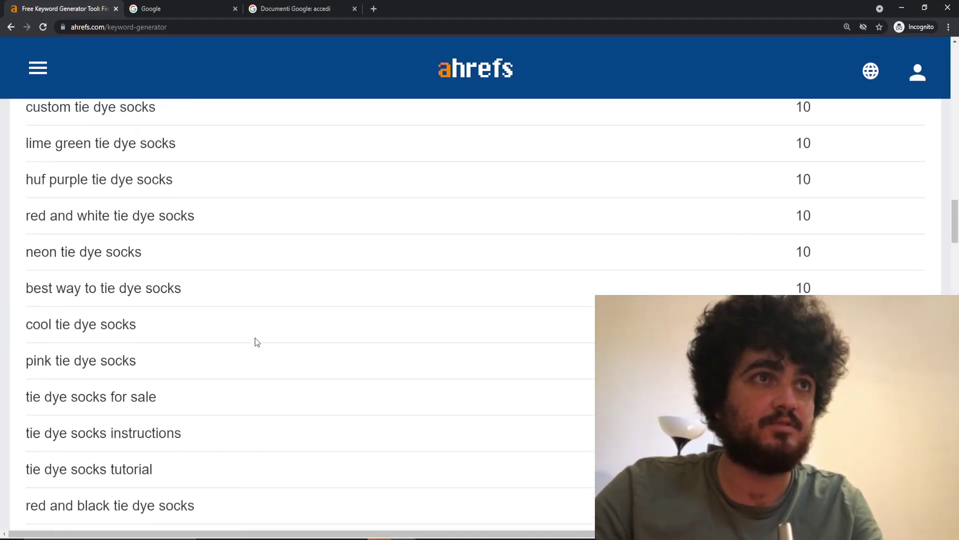
pyautogui.scroll(2, 254, 340)
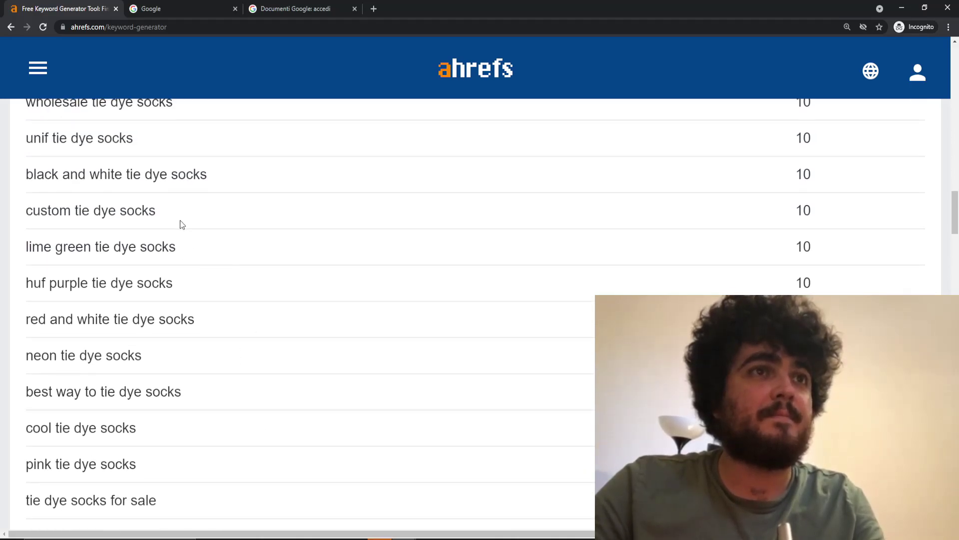
pyautogui.scroll(1, 170, 245)
pyautogui.moveTo(164, 266); pyautogui.dragTo(20, 260)
pyautogui.click(39, 273)
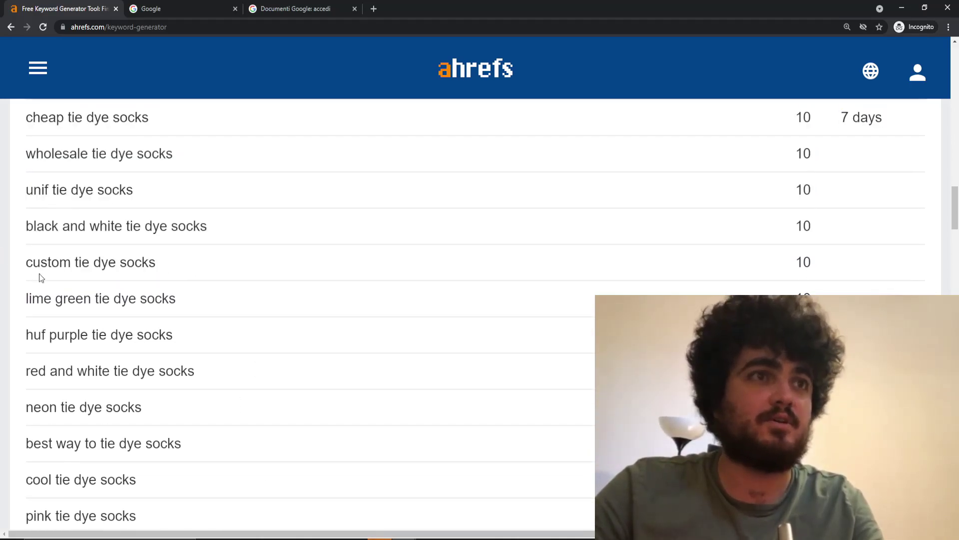
# Select the keyword 'lime green tie dye socks' to copy it for a Google check
pyautogui.scroll(2, 108, 308)
pyautogui.moveTo(191, 410); pyautogui.dragTo(27, 401)
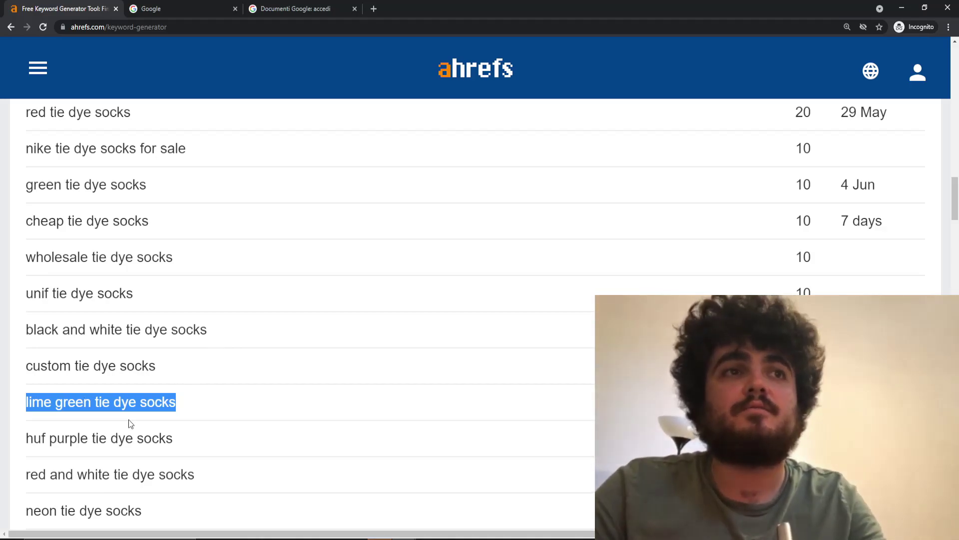
pyautogui.click(170, 396)
pyautogui.moveTo(197, 398); pyautogui.dragTo(123, 188)
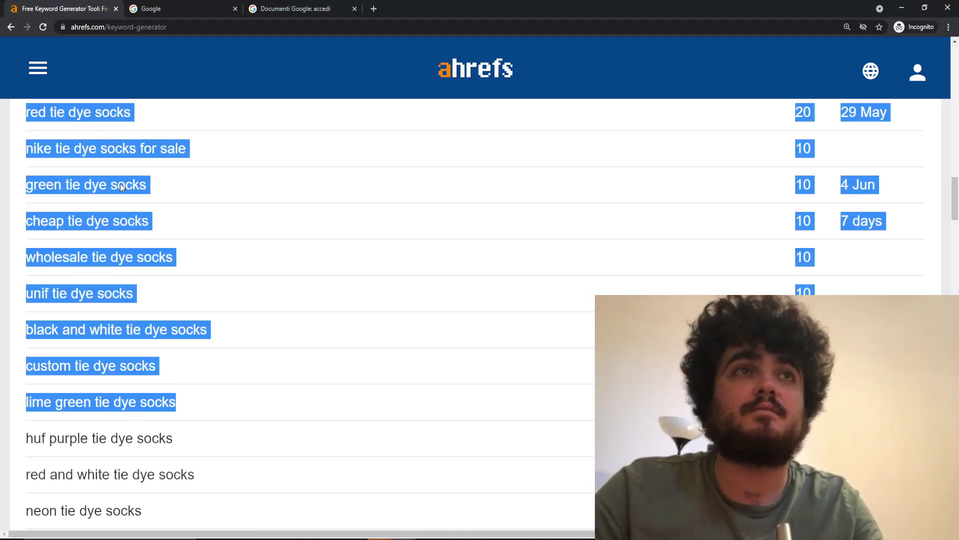
pyautogui.click(195, 420)
pyautogui.moveTo(183, 402); pyautogui.dragTo(28, 403)
pyautogui.hotkey('ctrl', 'c')
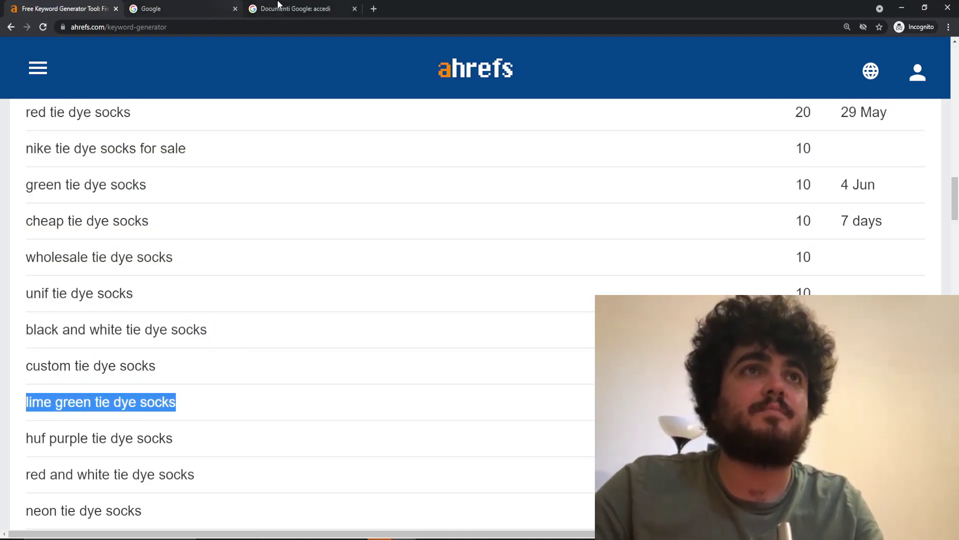
pyautogui.click(209, 6)
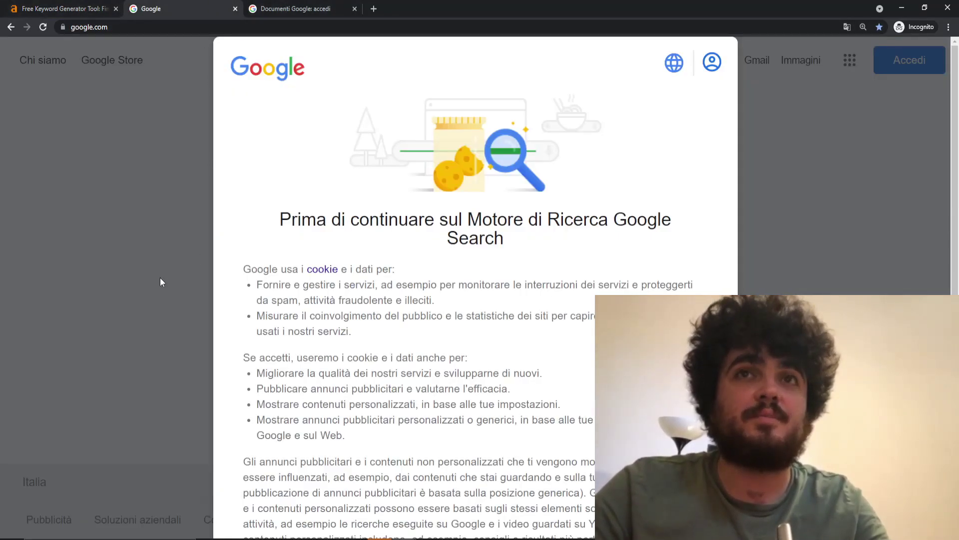
# Accept Google's cookie notice and search for 'lime green tie dye socks'
pyautogui.scroll(-5, 674, 137)
pyautogui.click(530, 471)
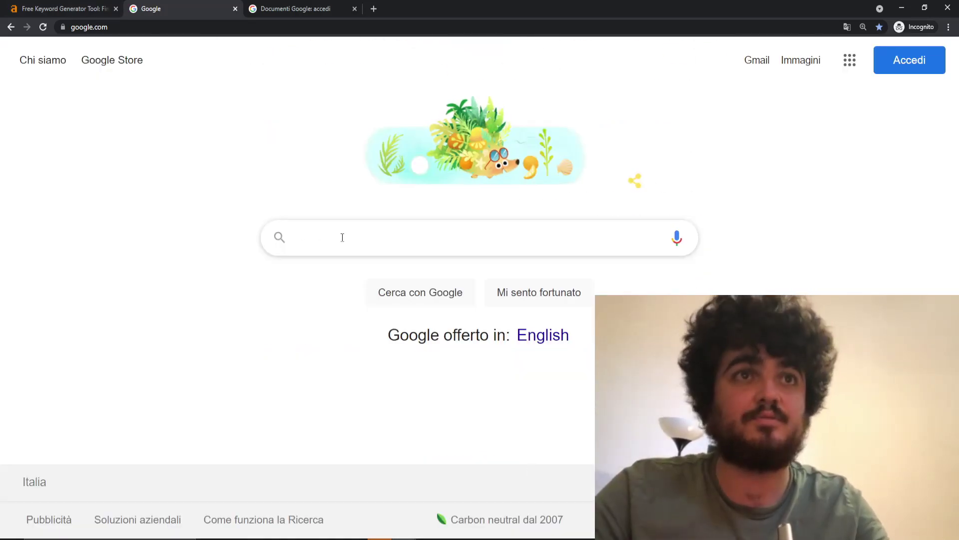
pyautogui.hotkey('ctrl', 'v')
pyautogui.press('Return')
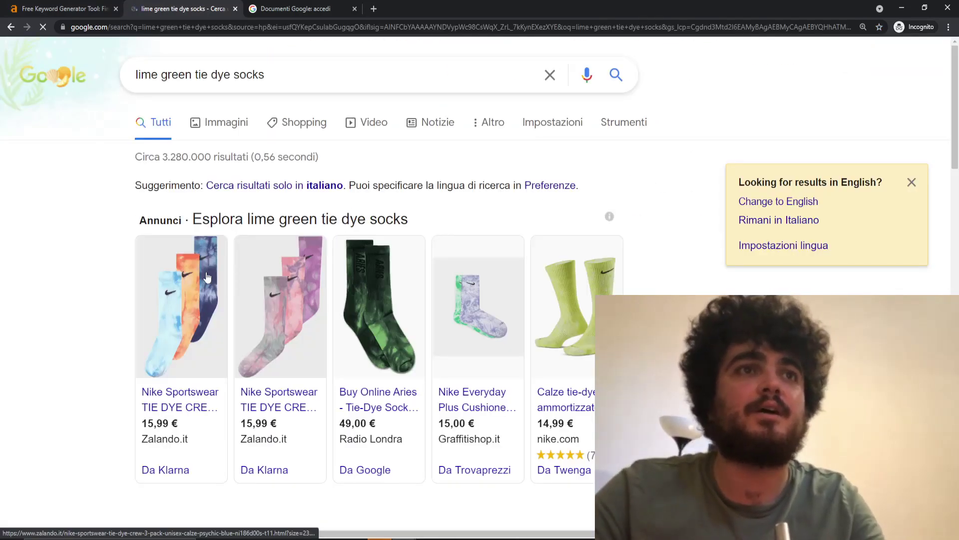
# Scroll through the mostly shop-listing results, then return to the Ahrefs keyword list
pyautogui.scroll(-4, 230, 293)
pyautogui.scroll(-7, 229, 290)
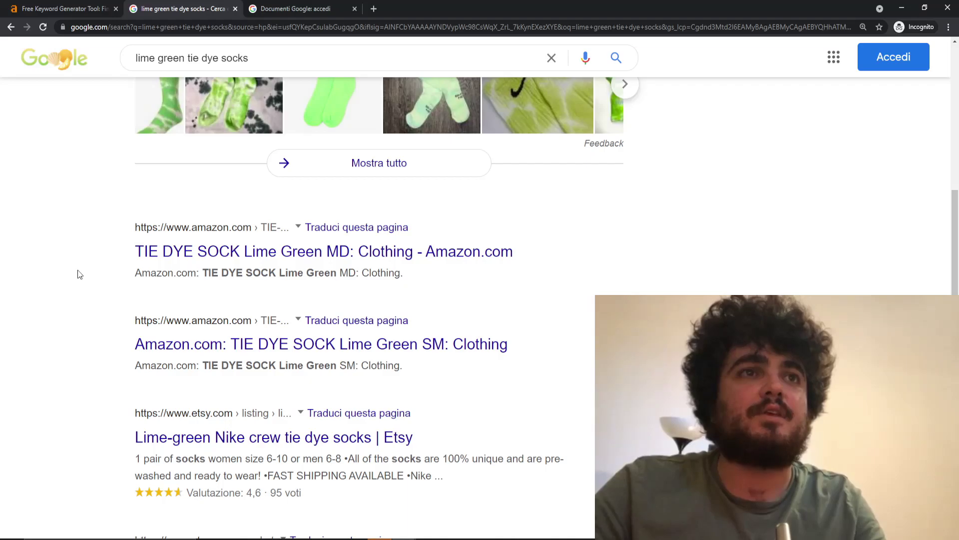
pyautogui.scroll(-2, 79, 274)
pyautogui.moveTo(419, 187); pyautogui.dragTo(105, 128)
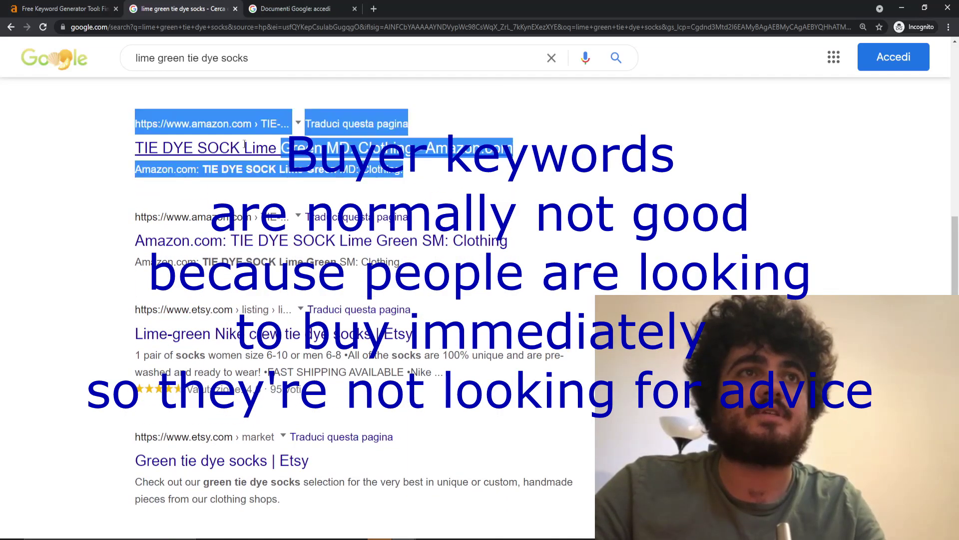
pyautogui.click(78, 154)
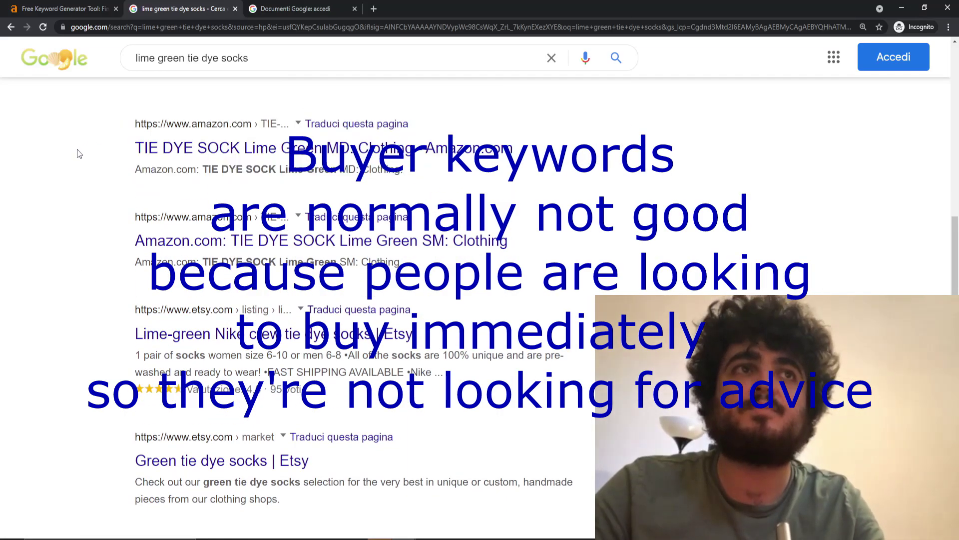
pyautogui.scroll(-4, 130, 235)
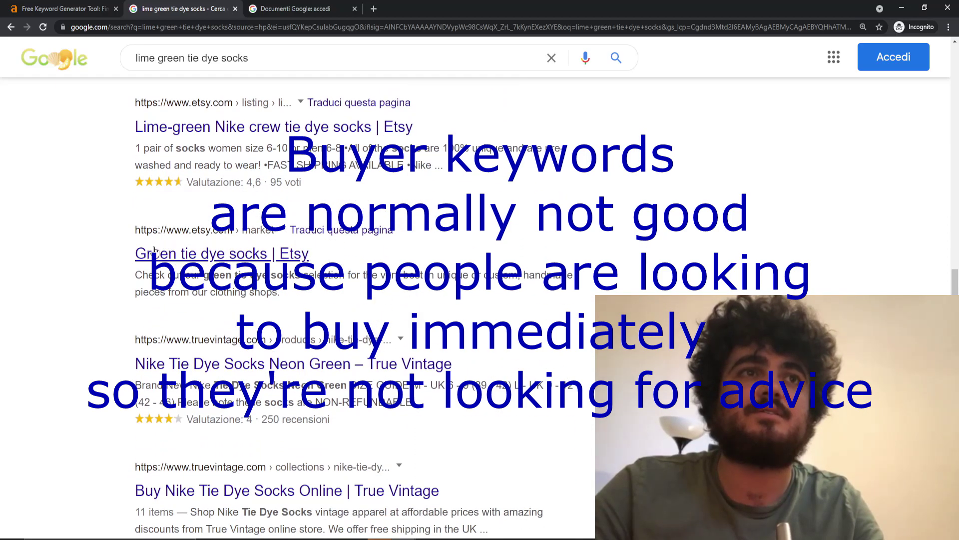
pyautogui.scroll(-3, 148, 260)
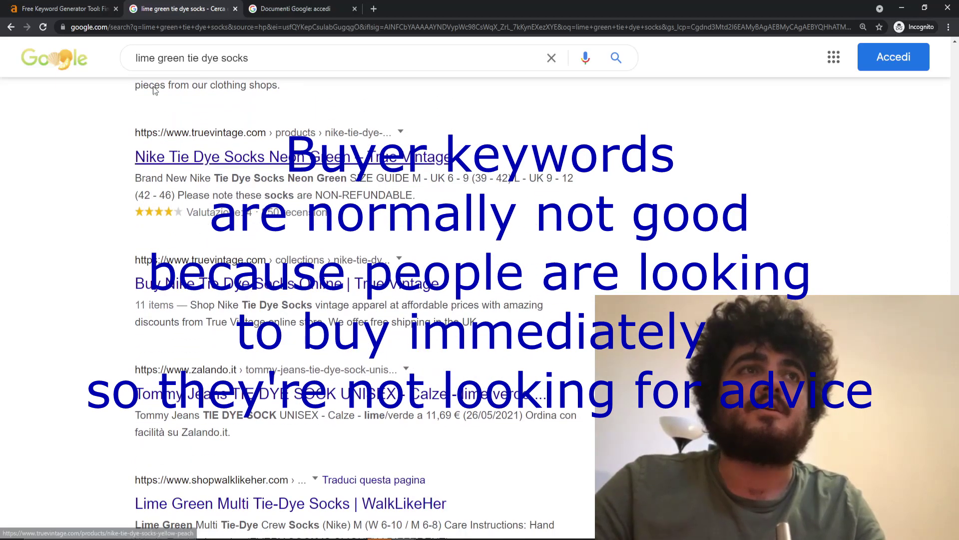
pyautogui.click(78, 6)
# Select the keyword 'red and white tie dye socks' in the Ahrefs list
pyautogui.scroll(-3, 190, 347)
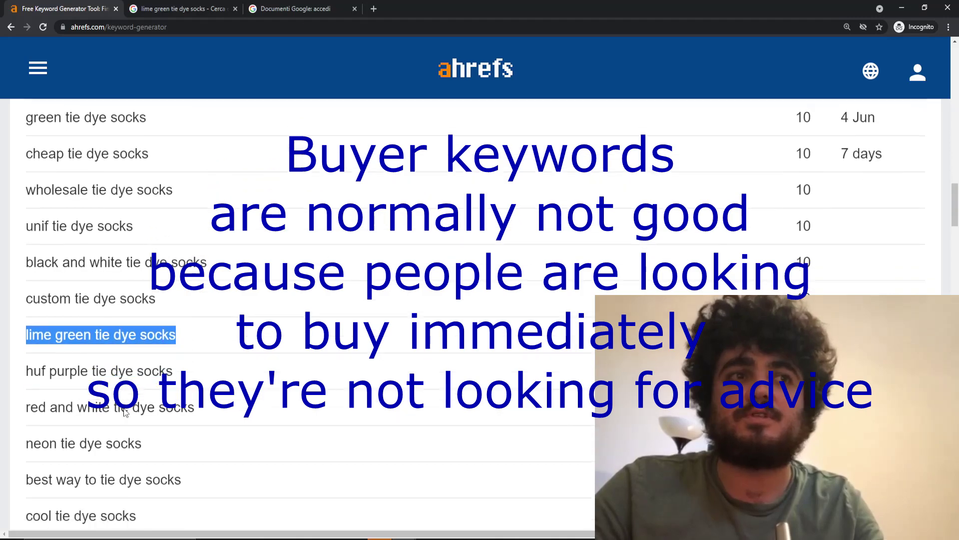
pyautogui.moveTo(190, 346); pyautogui.dragTo(27, 336)
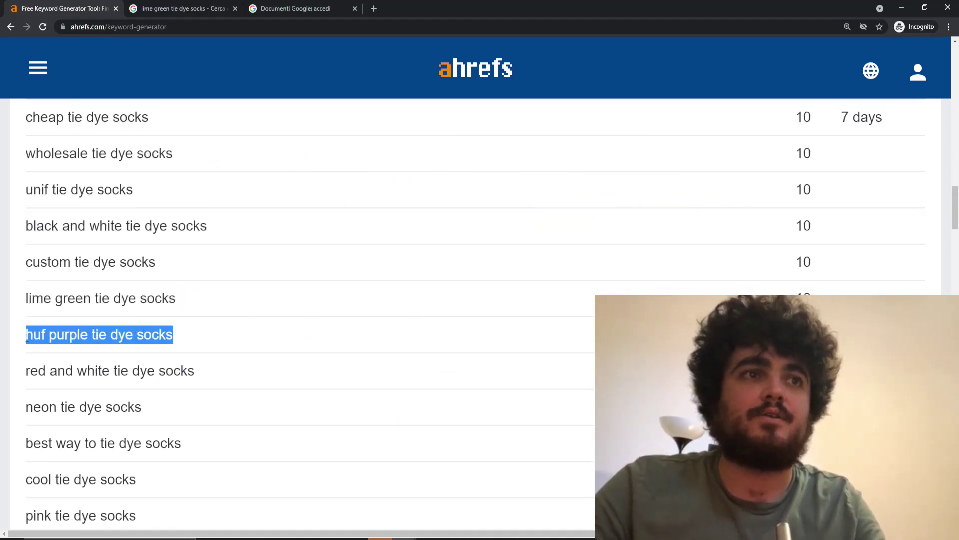
pyautogui.click(38, 368)
pyautogui.moveTo(162, 372); pyautogui.dragTo(28, 370)
pyautogui.hotkey('ctrl', 'c')
# Search Google for 'red and white tie dye socks', then return to the Ahrefs list
pyautogui.click(238, 4)
pyautogui.click(255, 58)
pyautogui.hotkey('ctrl', 'a')
pyautogui.hotkey('ctrl', 'v')
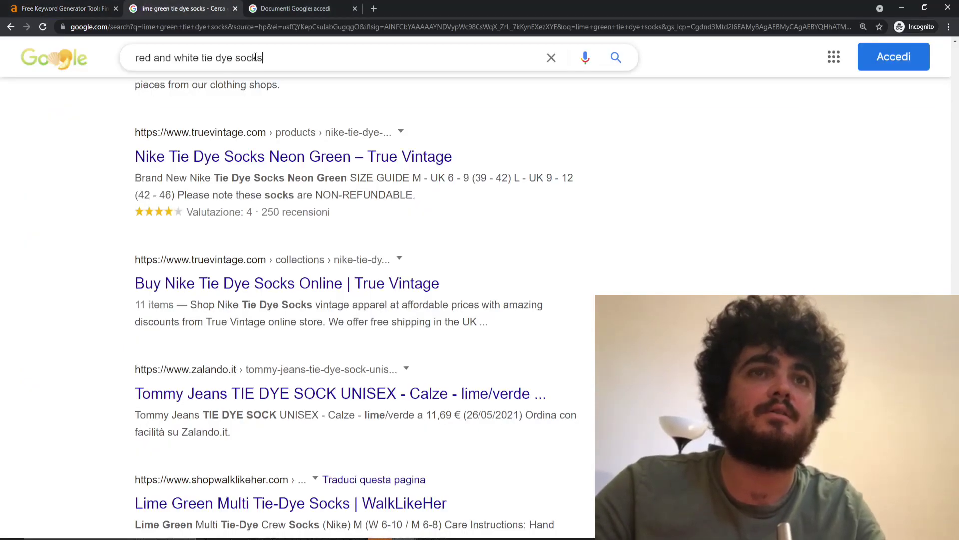
pyautogui.press('Return')
pyautogui.scroll(-10, 247, 210)
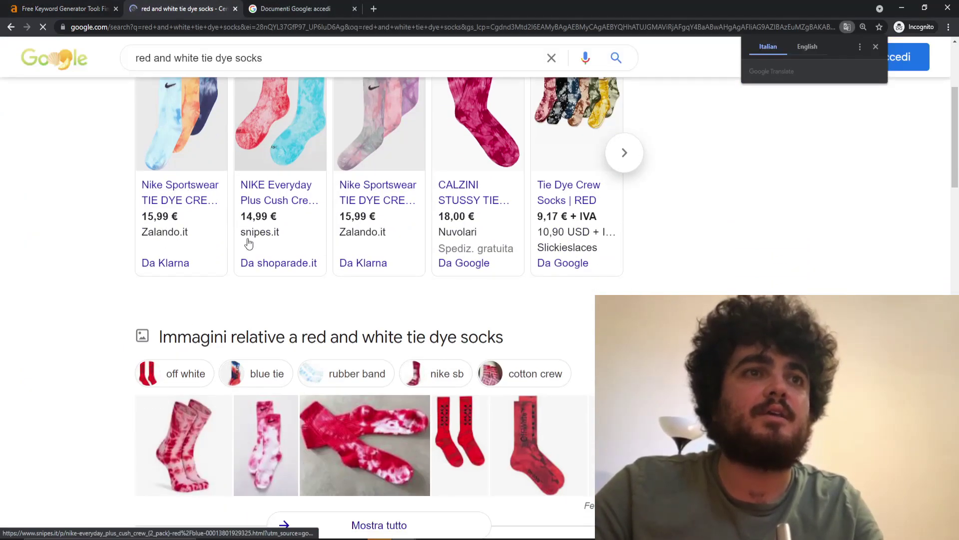
pyautogui.hotkey('ctrl', 'shift', 'Tab')
pyautogui.scroll(-3, 172, 434)
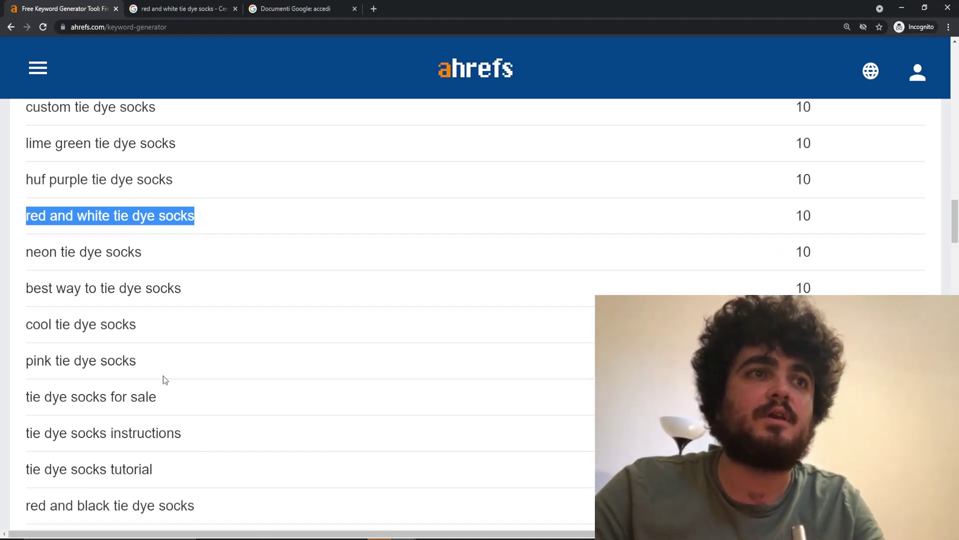
pyautogui.scroll(-6, 165, 380)
pyautogui.scroll(15, 272, 160)
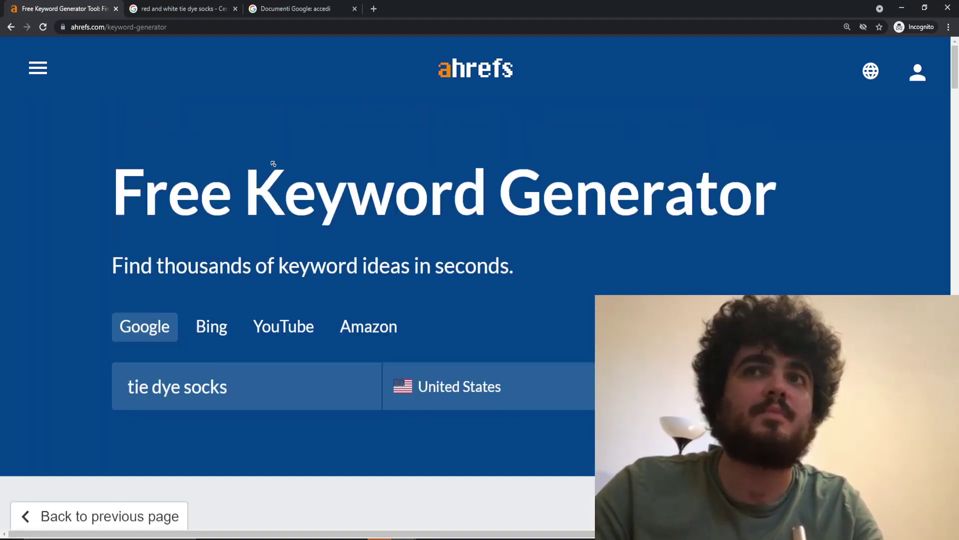
pyautogui.scroll(-10, 256, 290)
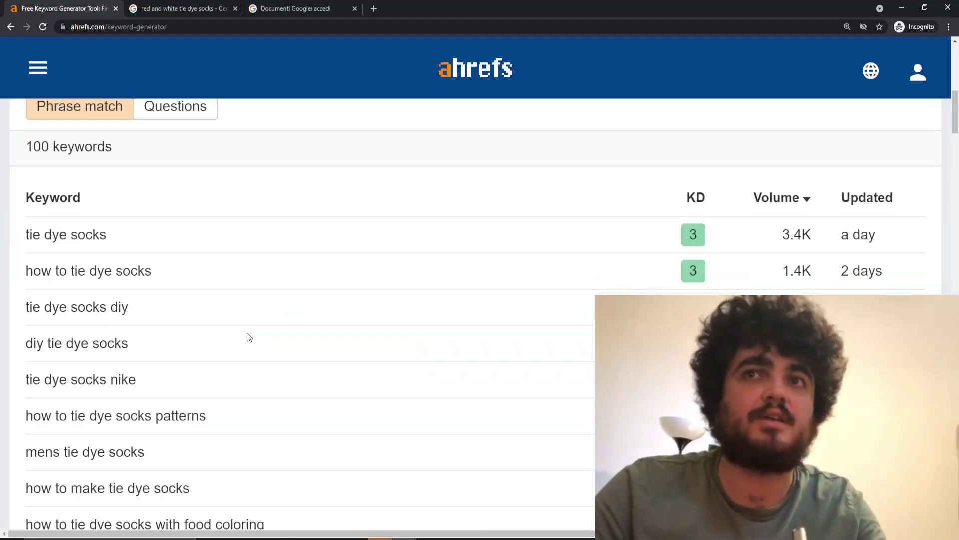
pyautogui.scroll(-1, 247, 333)
pyautogui.scroll(-2, 247, 333)
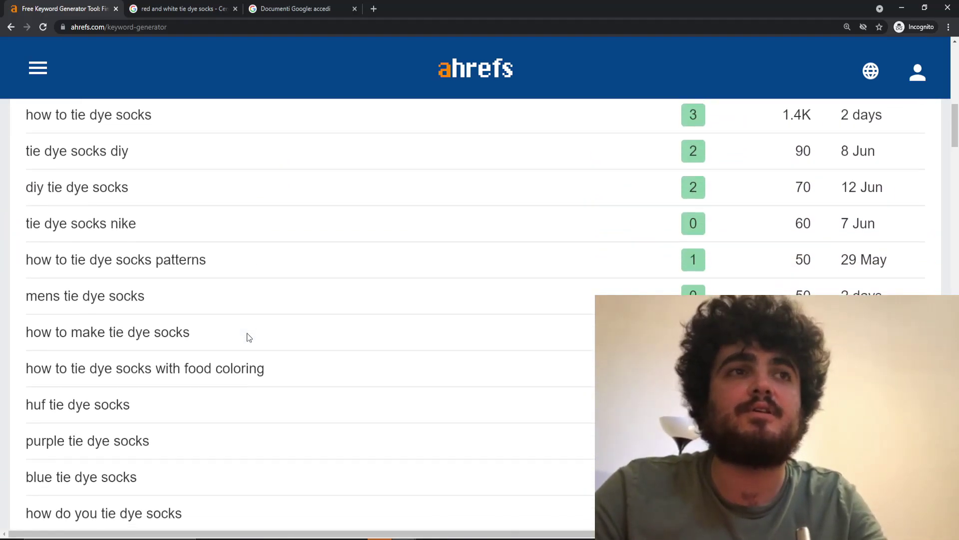
pyautogui.scroll(-20, 247, 333)
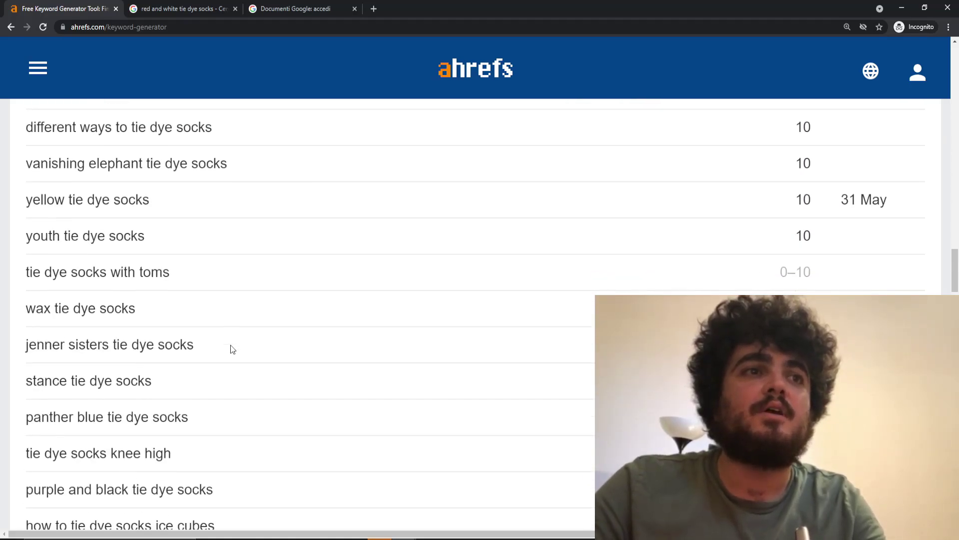
pyautogui.scroll(5, 233, 349)
pyautogui.scroll(-11, 216, 321)
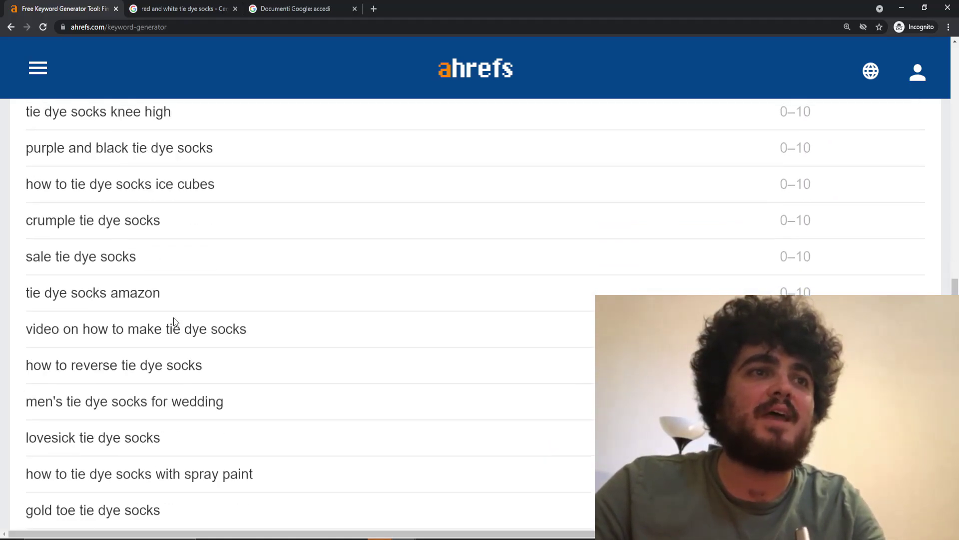
pyautogui.scroll(-12, 140, 362)
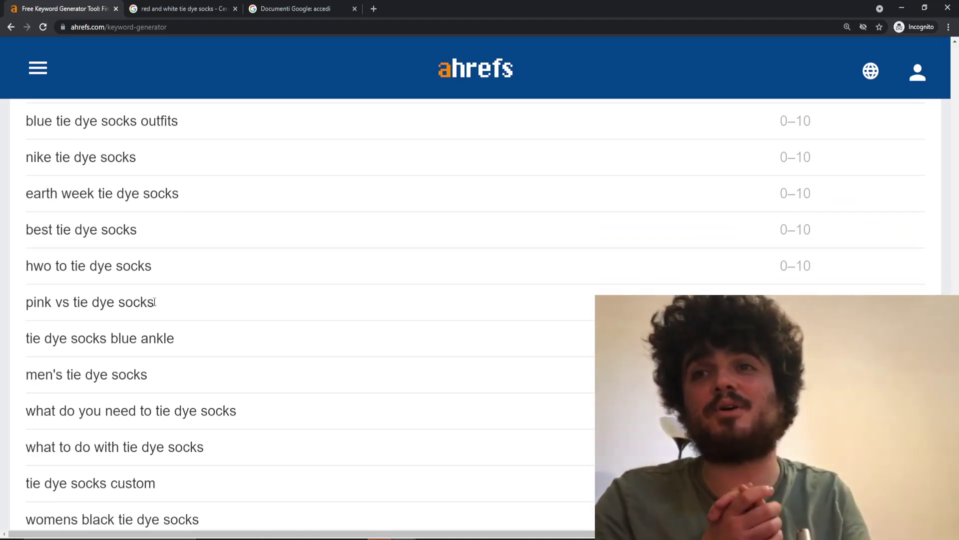
pyautogui.scroll(-10, 154, 304)
pyautogui.scroll(-6, 138, 345)
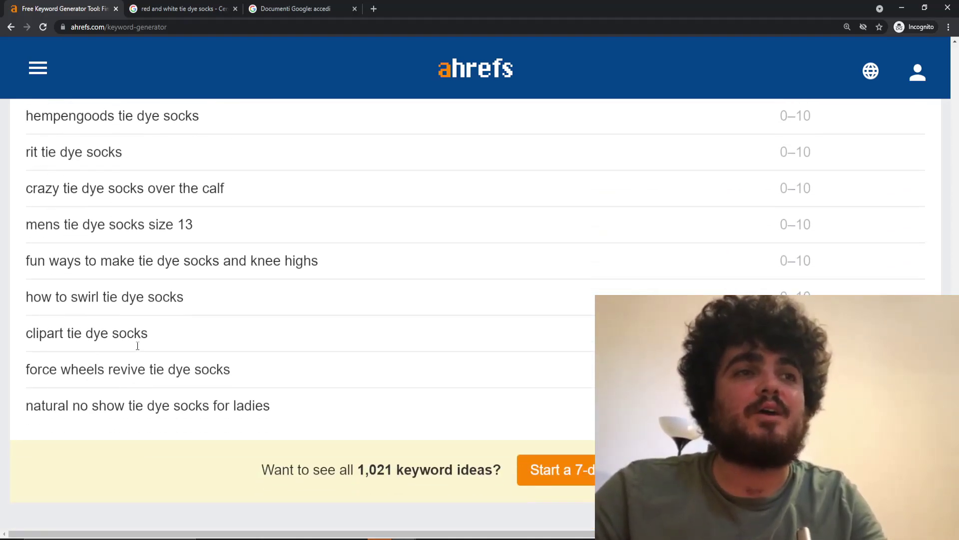
pyautogui.scroll(3, 135, 347)
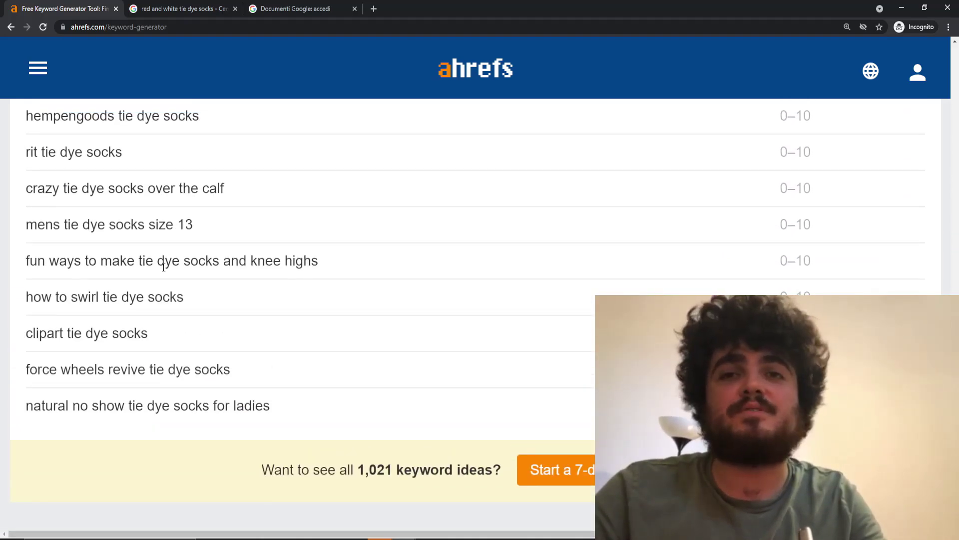